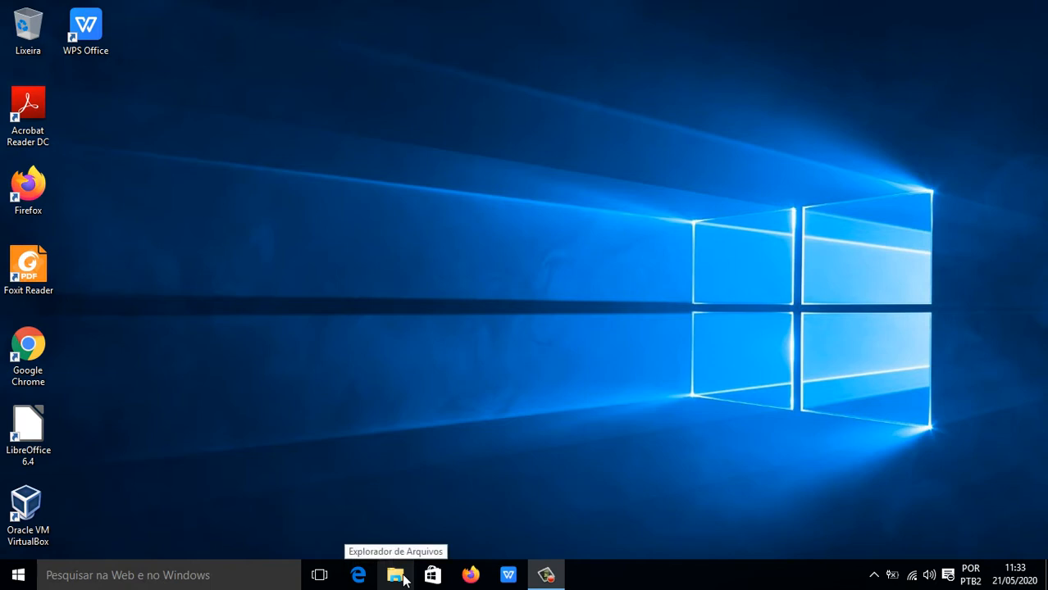
Open the Start menu to show the most-used apps and tile groups.
click(18, 577)
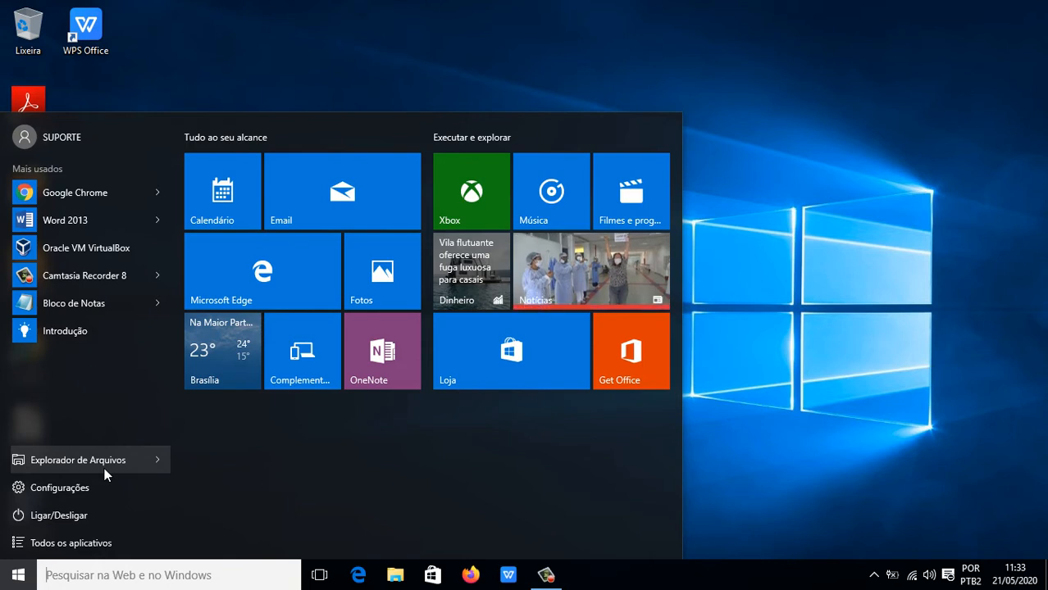
Expand the Explorador de Arquivos jump list to show pinned and frequent folders.
click(156, 460)
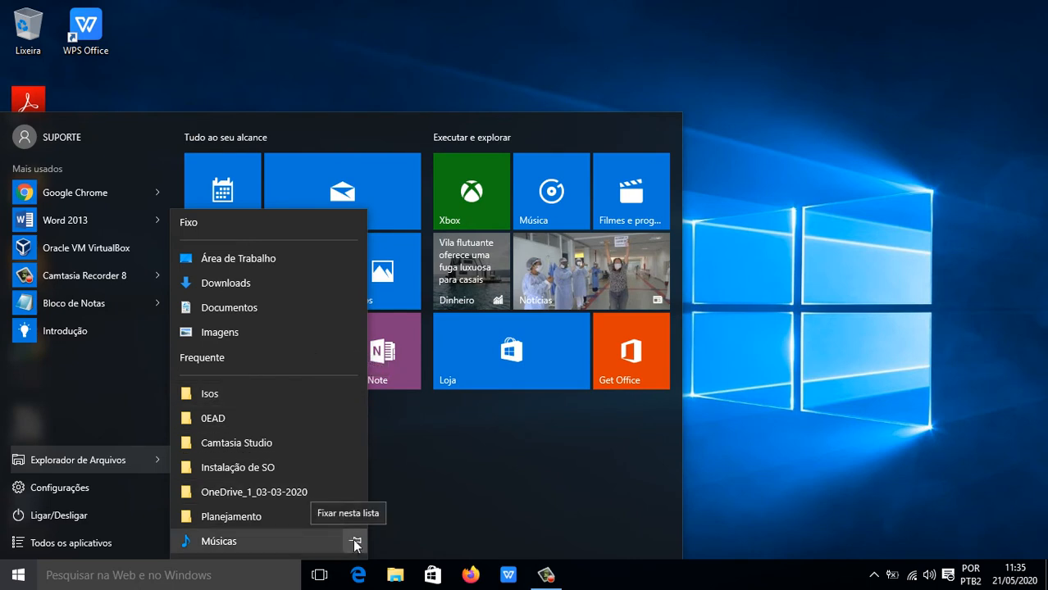
Pin Músicas under Fixo in File Explorer's jump list, then close the Start menu.
click(355, 542)
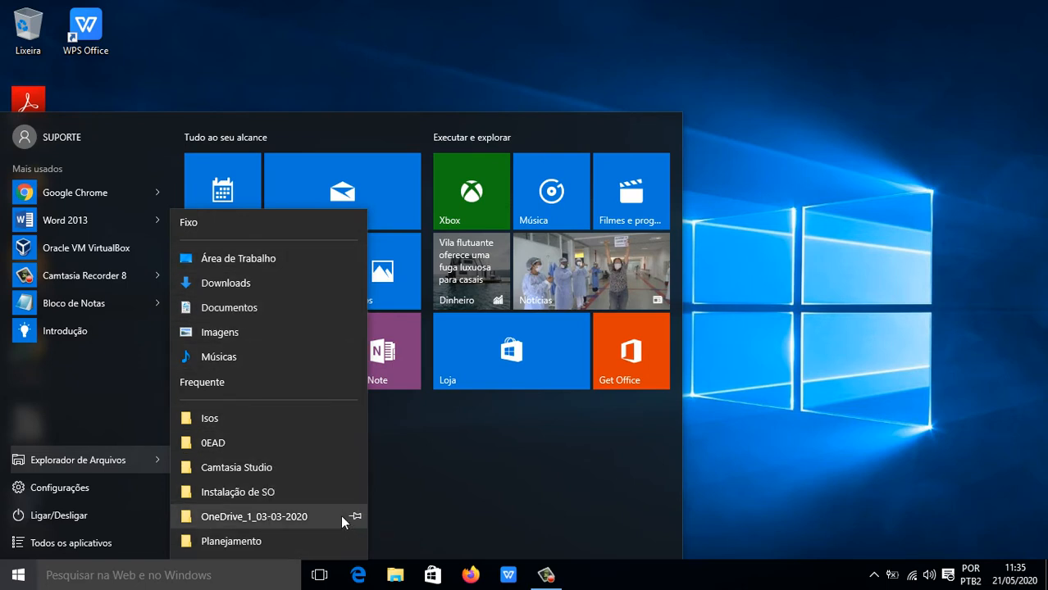
click(301, 72)
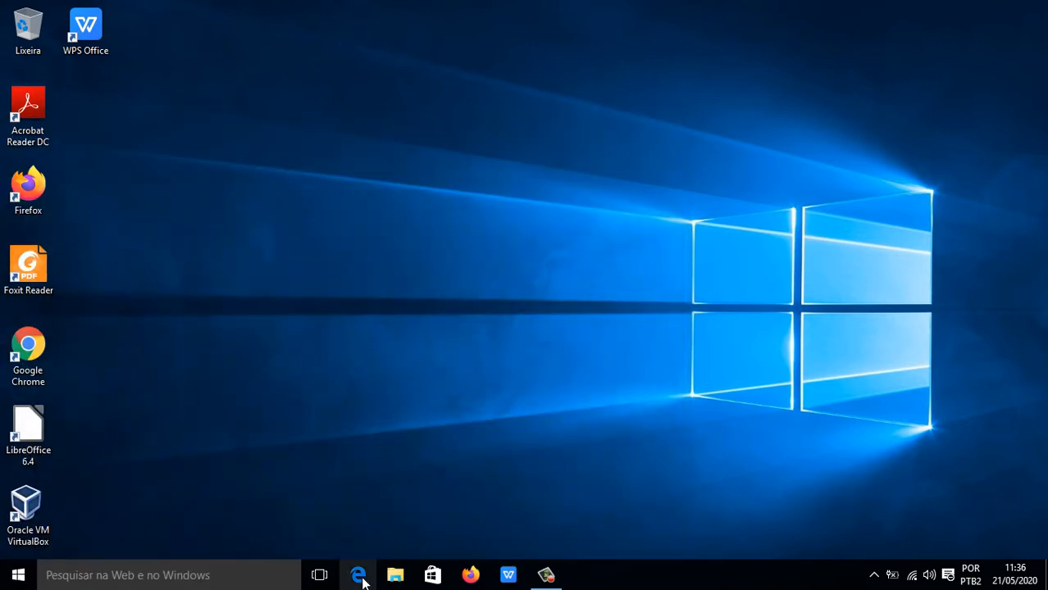
Open File Explorer on Acesso rápido with Win+E.
key(super+e)
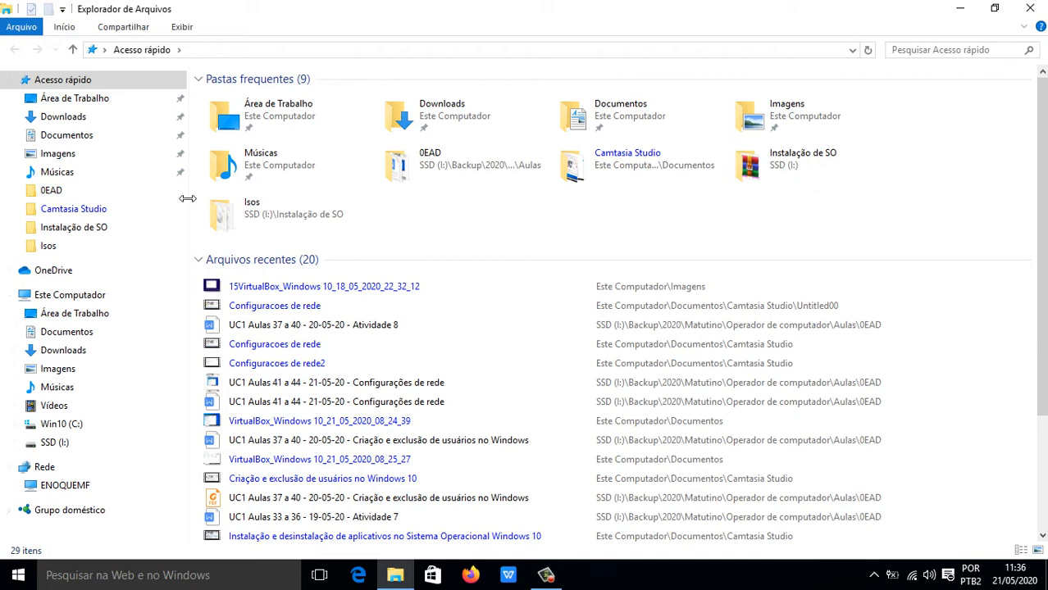
Widen the navigation pane slightly and open the Área de Trabalho folder.
mouse_move(188, 199)
mouse_down()
mouse_move(309, 206)
mouse_move(160, 209)
mouse_move(179, 215)
mouse_up()
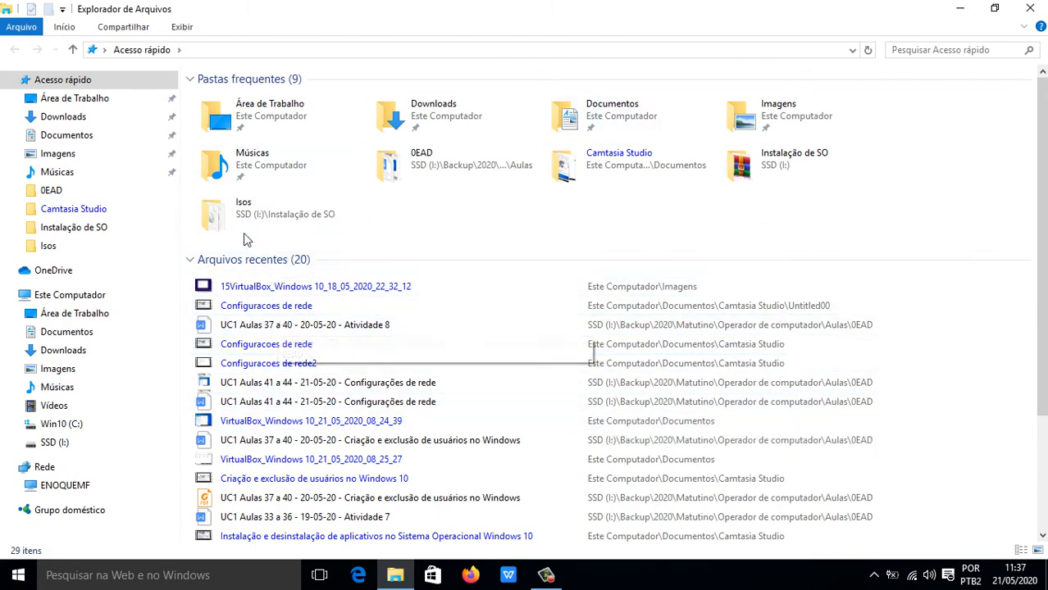
click(81, 100)
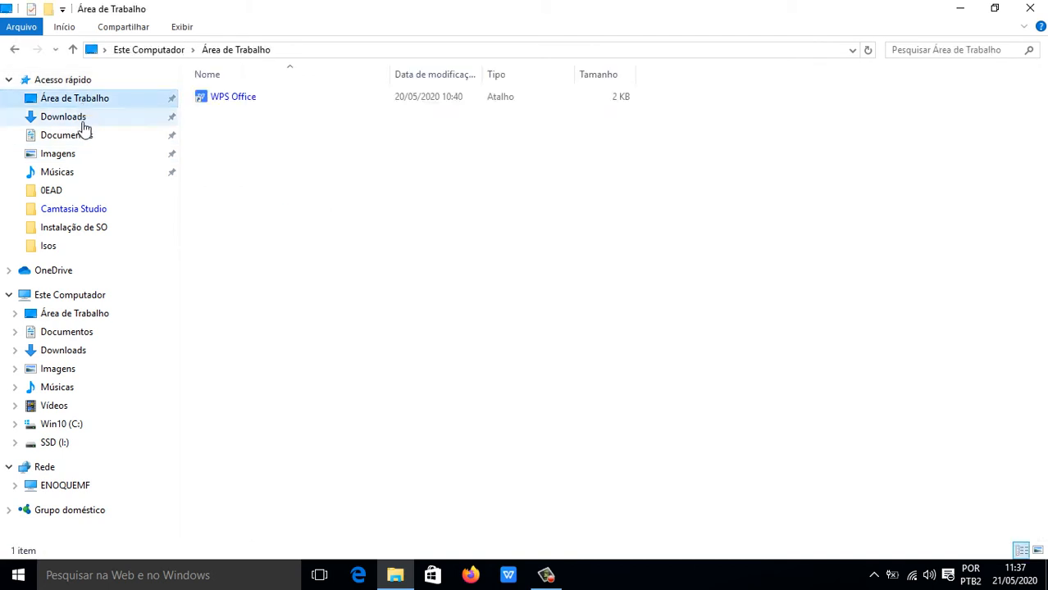
Browse Downloads, Documentos, Imagens and Músicas in turn, ending on the empty OneDrive folder.
click(85, 127)
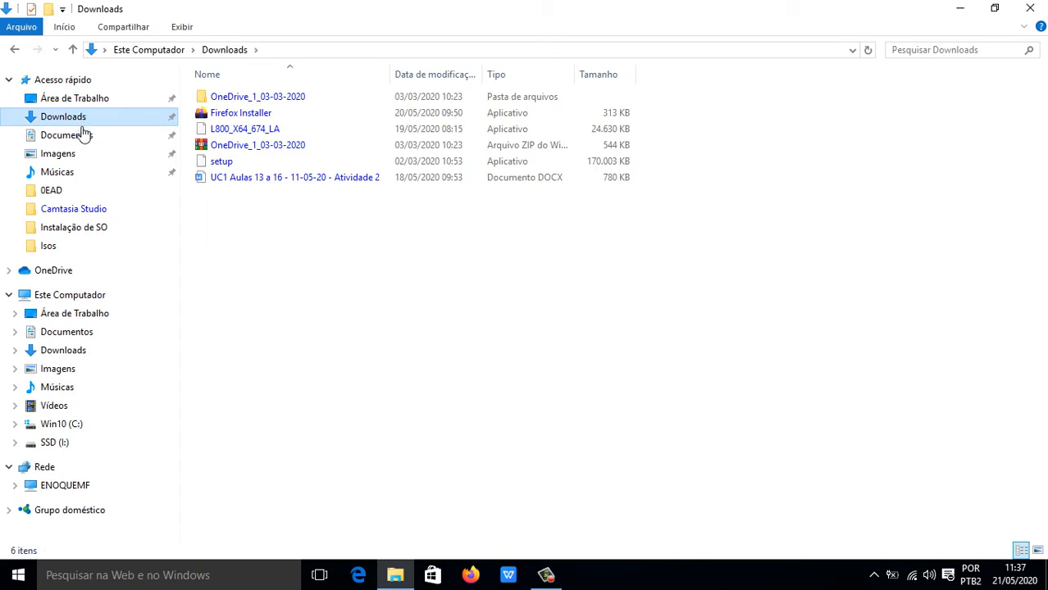
click(79, 140)
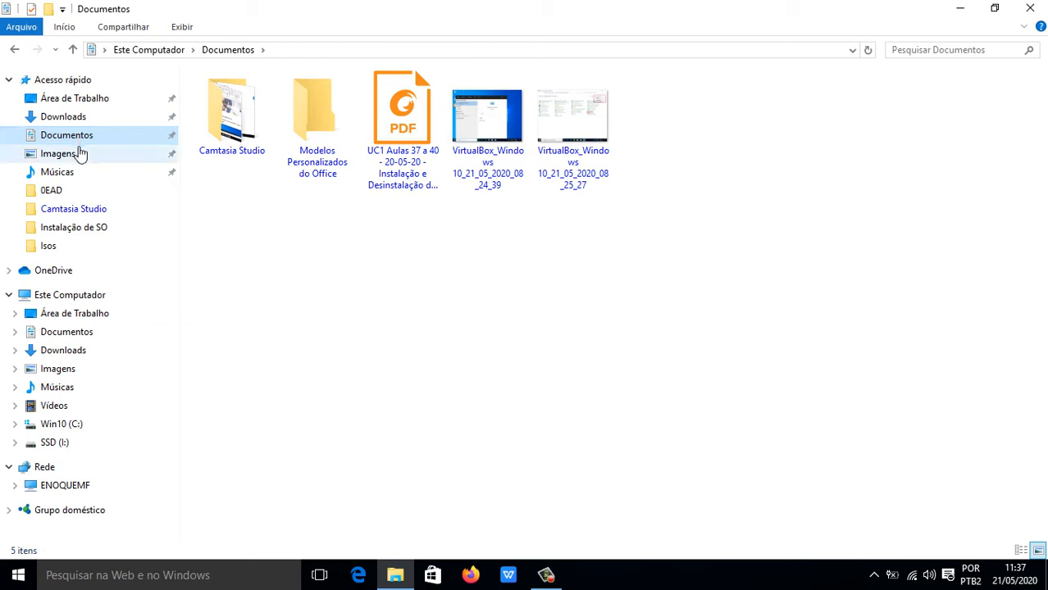
click(73, 162)
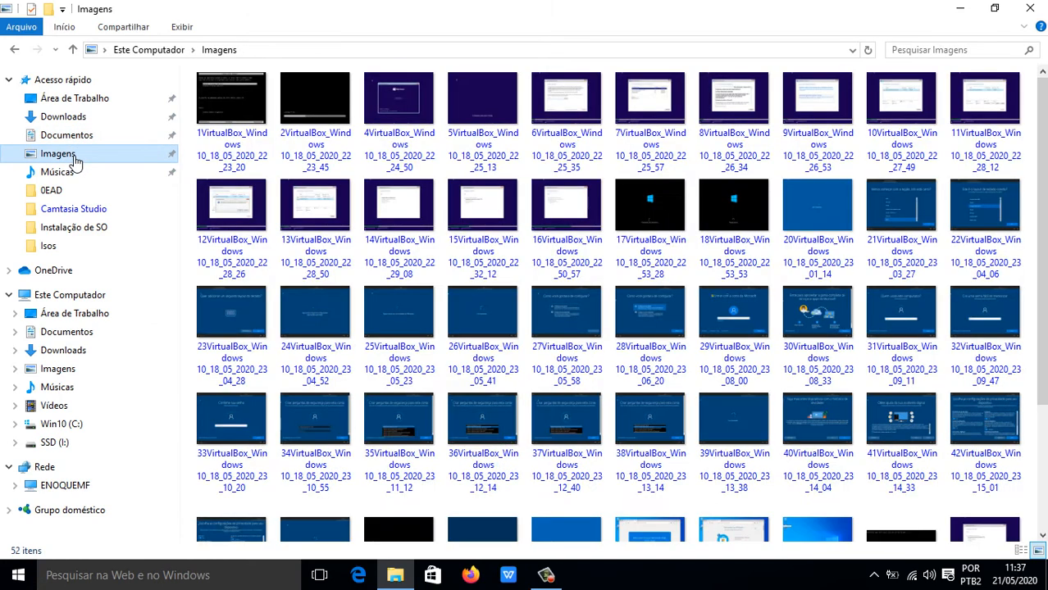
click(73, 171)
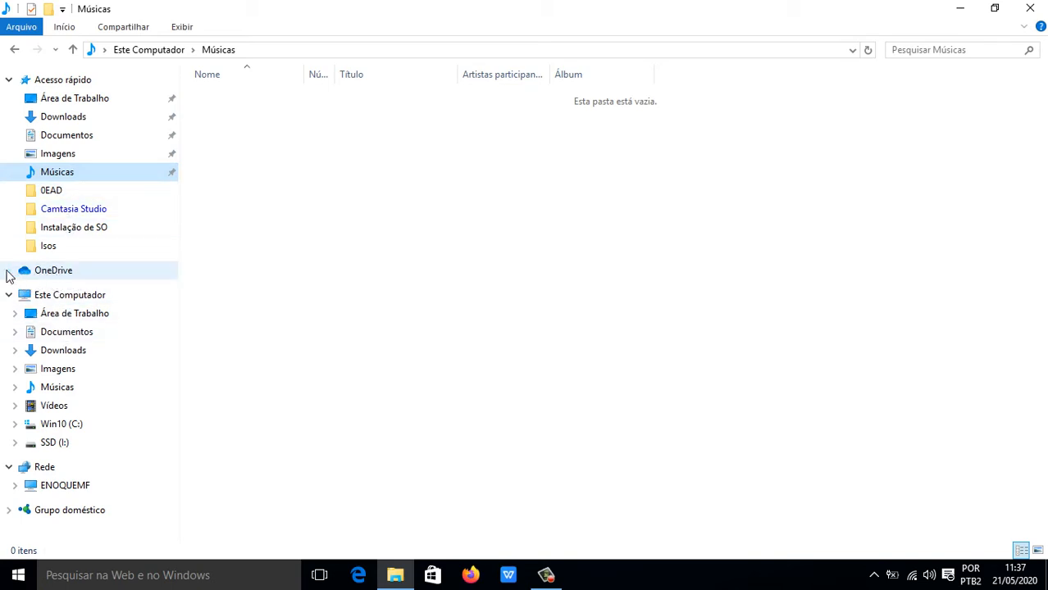
click(61, 279)
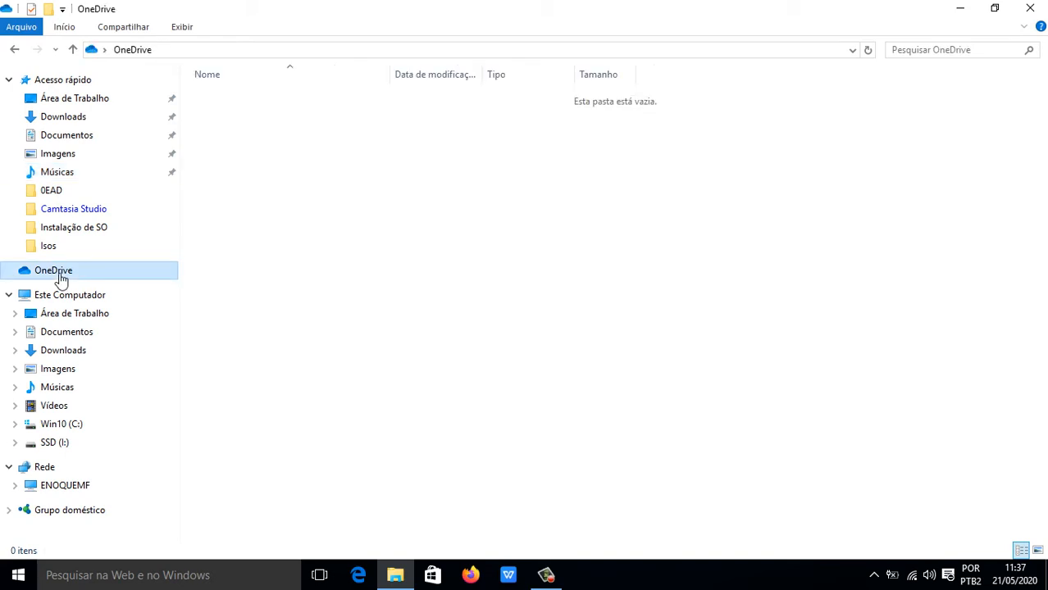
Open OneDrive's shortcut menu and browse its Enviar para and Novo submenus.
right_click(62, 277)
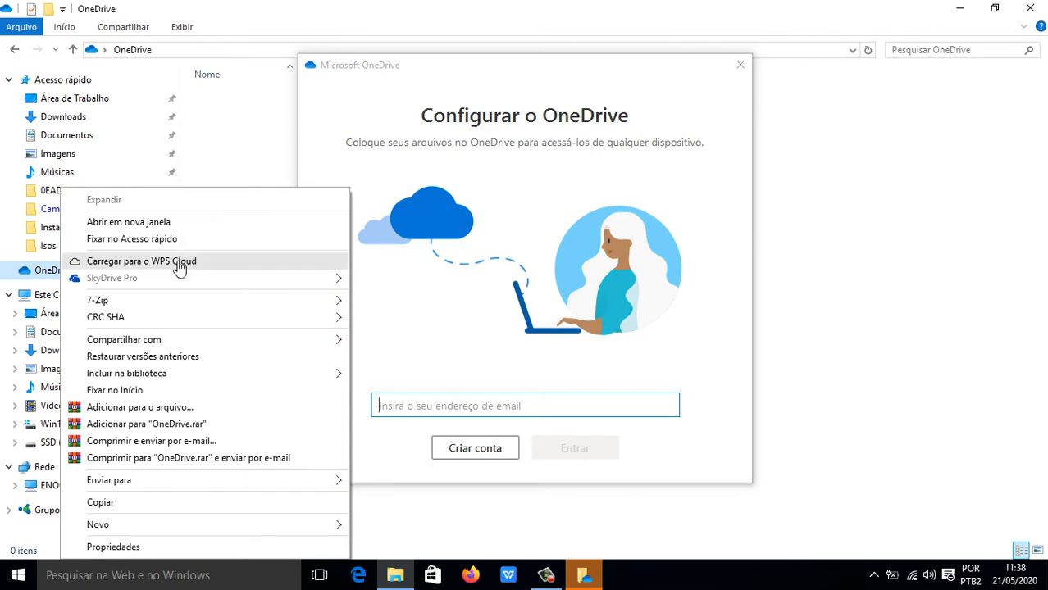
mouse_move(144, 306)
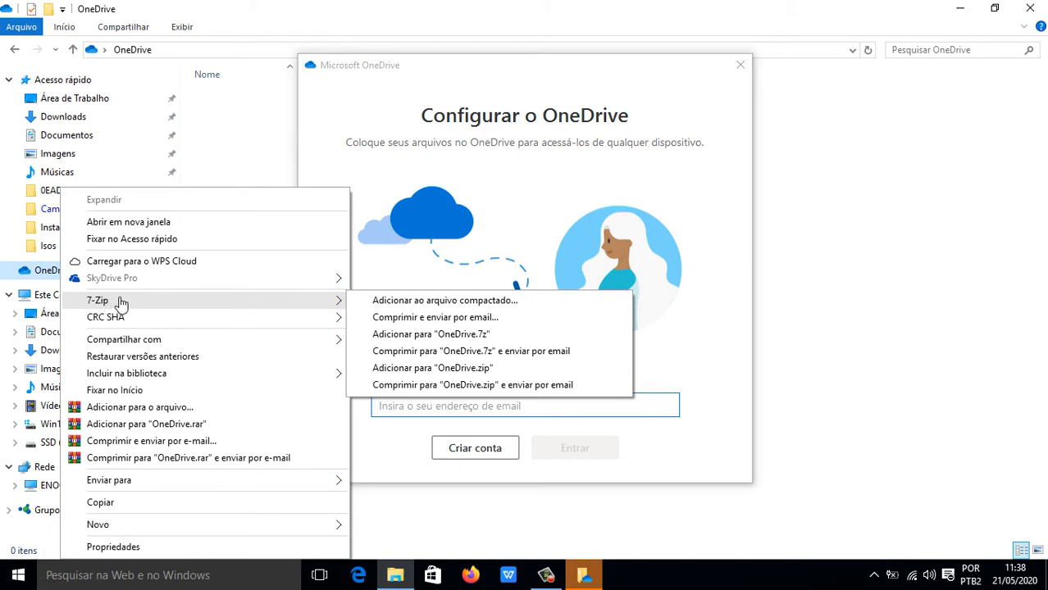
mouse_move(117, 323)
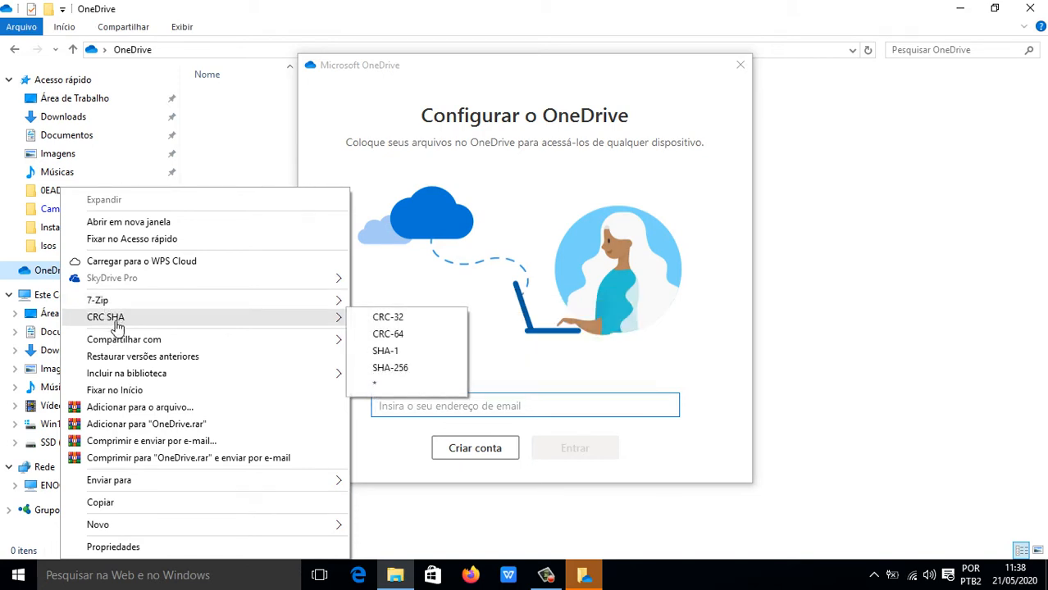
mouse_move(117, 346)
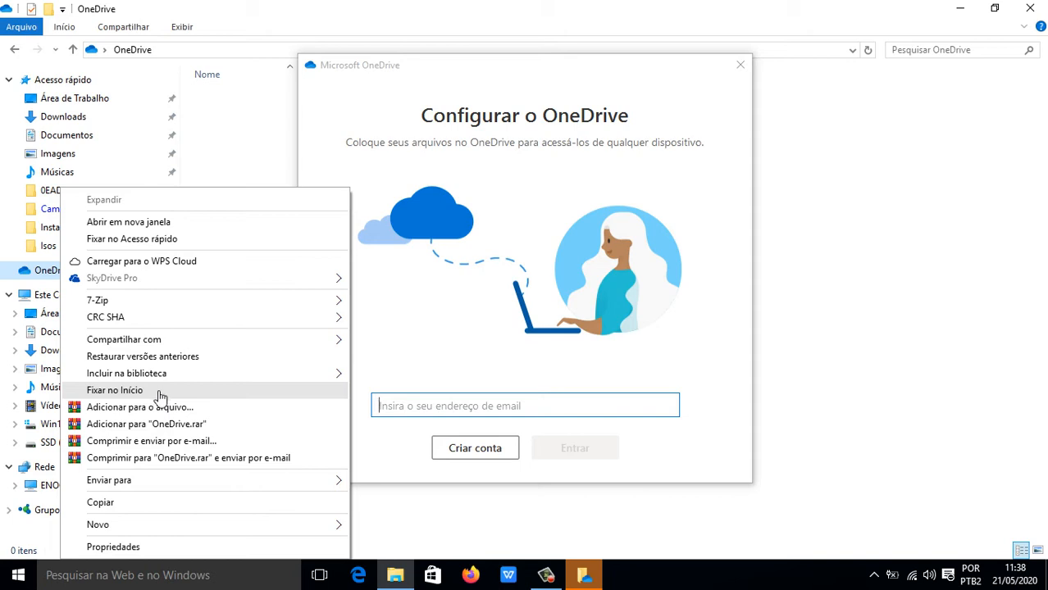
mouse_move(168, 379)
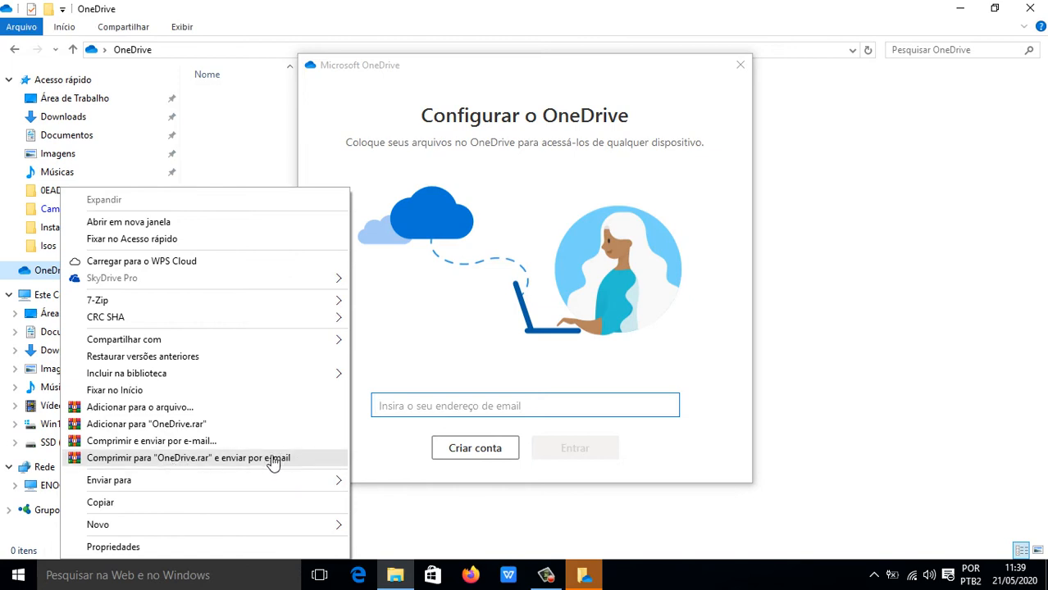
mouse_move(121, 482)
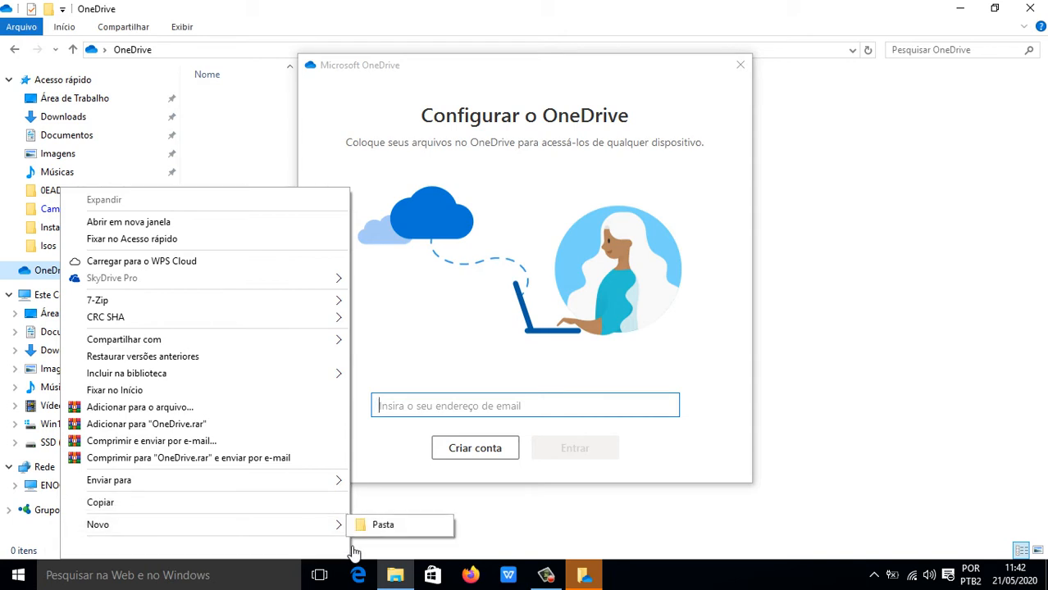
mouse_move(306, 529)
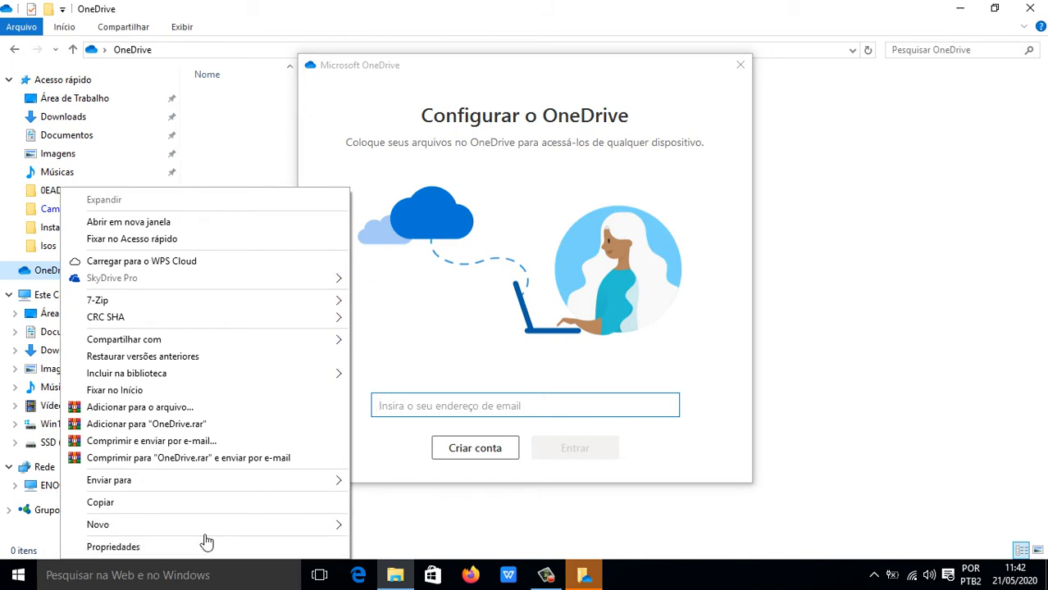
Close the shortcut menu, focus Configurar o OneDrive, and leave its e-mail field empty.
click(447, 68)
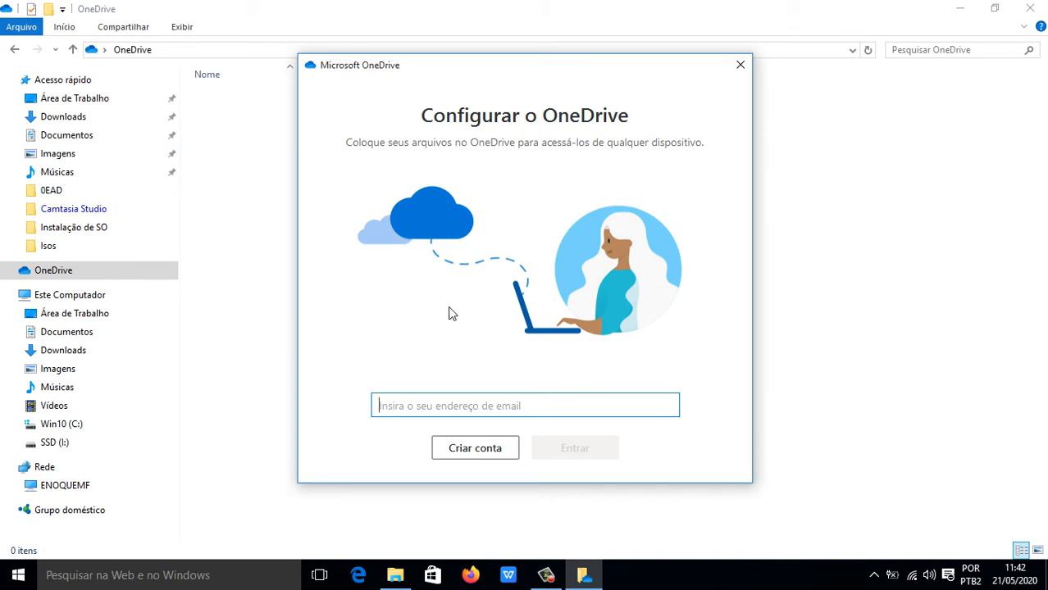
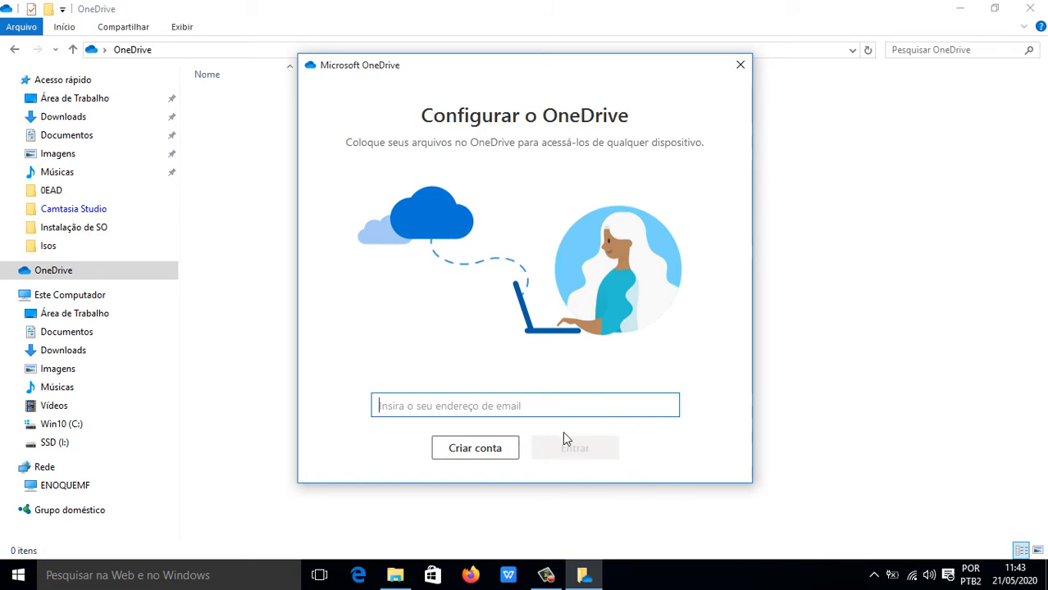
Bring up Configurar o OneDrive from the hidden tray icons and put it in front.
click(873, 576)
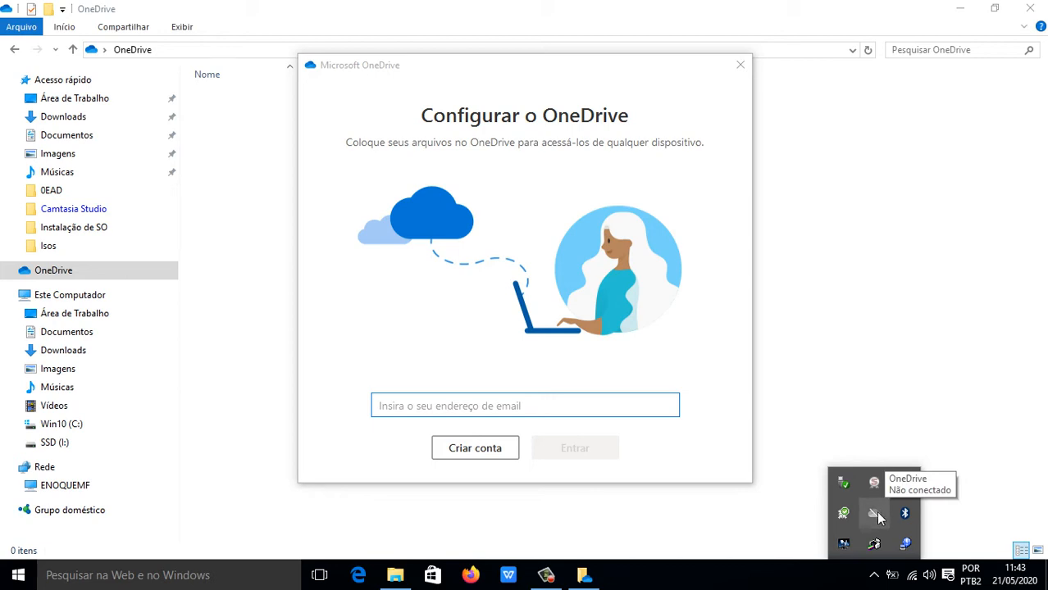
click(474, 76)
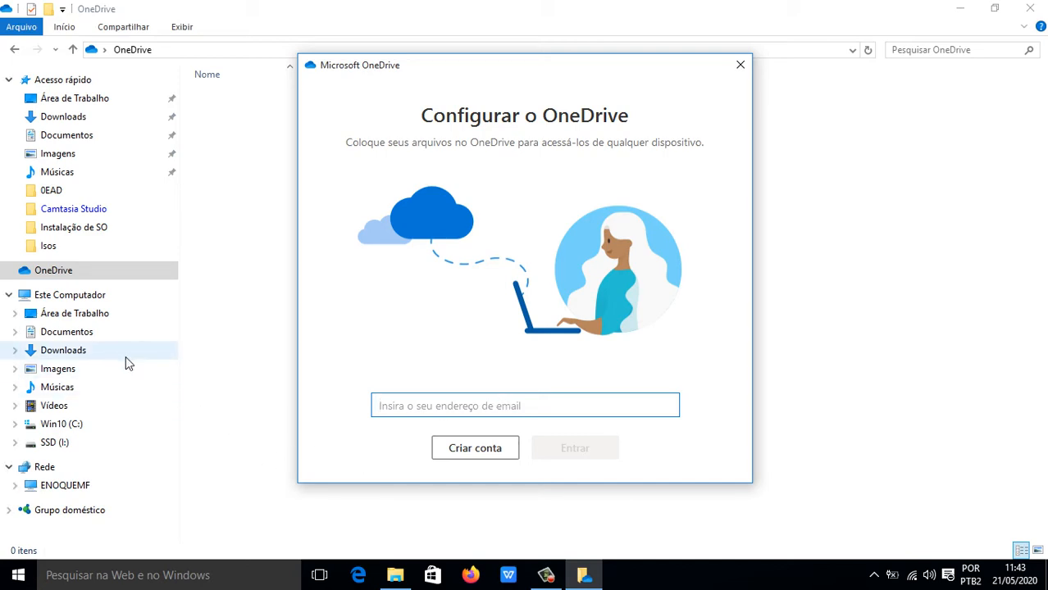
Switch to Este Computador to view its six folders and the C:, D: and I: drives.
click(57, 301)
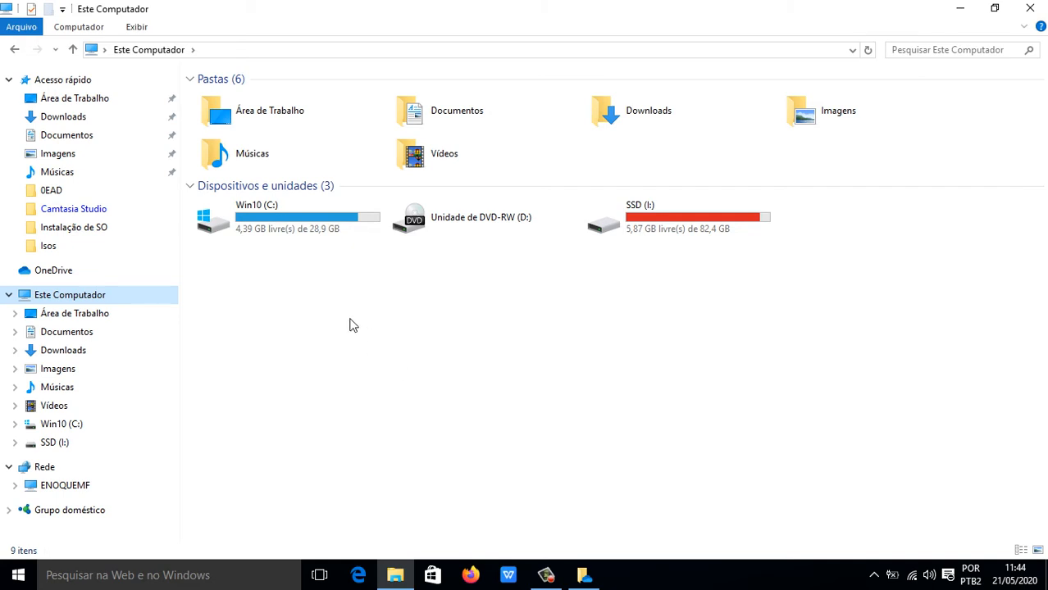
Open the new Enoque (E:) drive's notification and dismiss its AutoPlay choices.
mouse_move(270, 209)
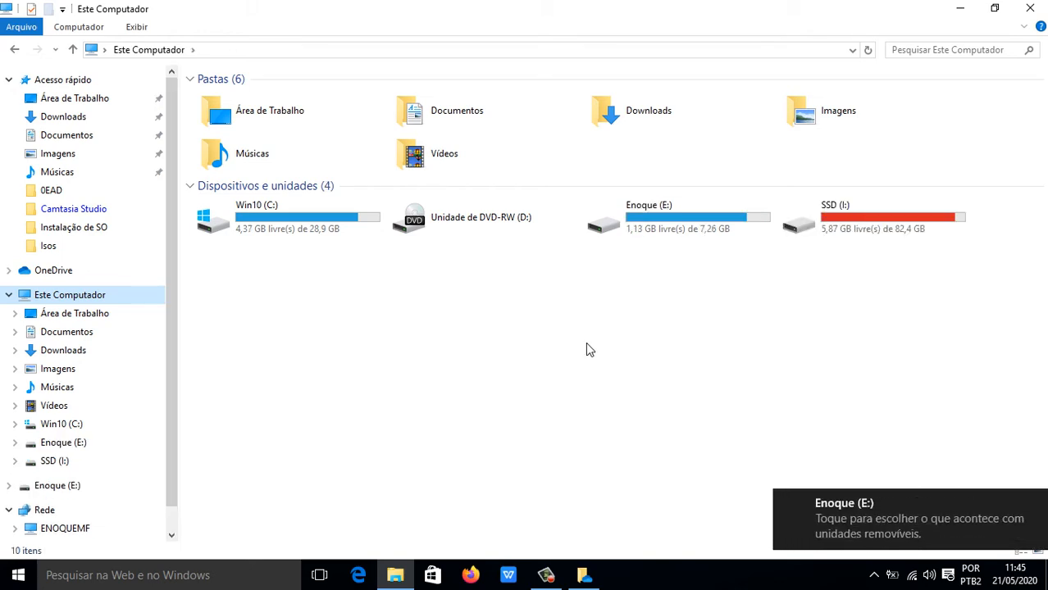
click(868, 524)
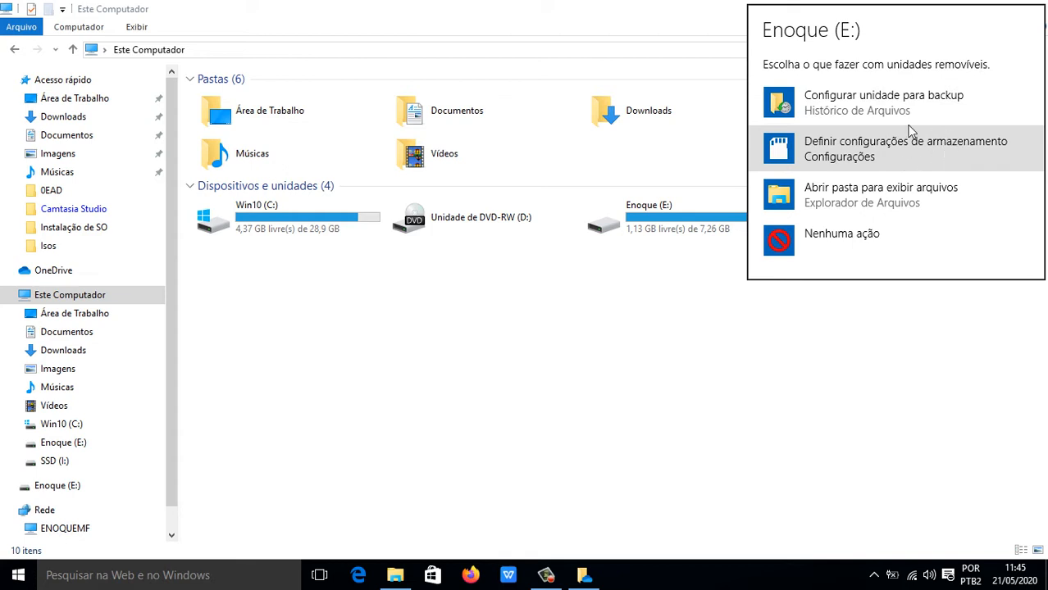
click(771, 382)
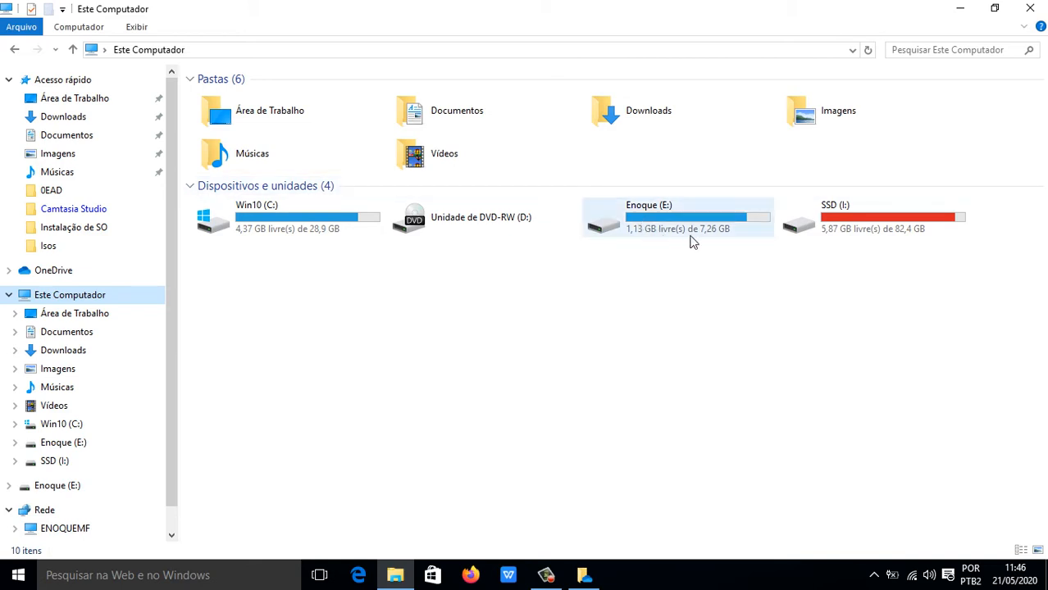
Open the new MULTIBOOT (G:) drive's notification and dismiss its AutoPlay choices.
click(657, 368)
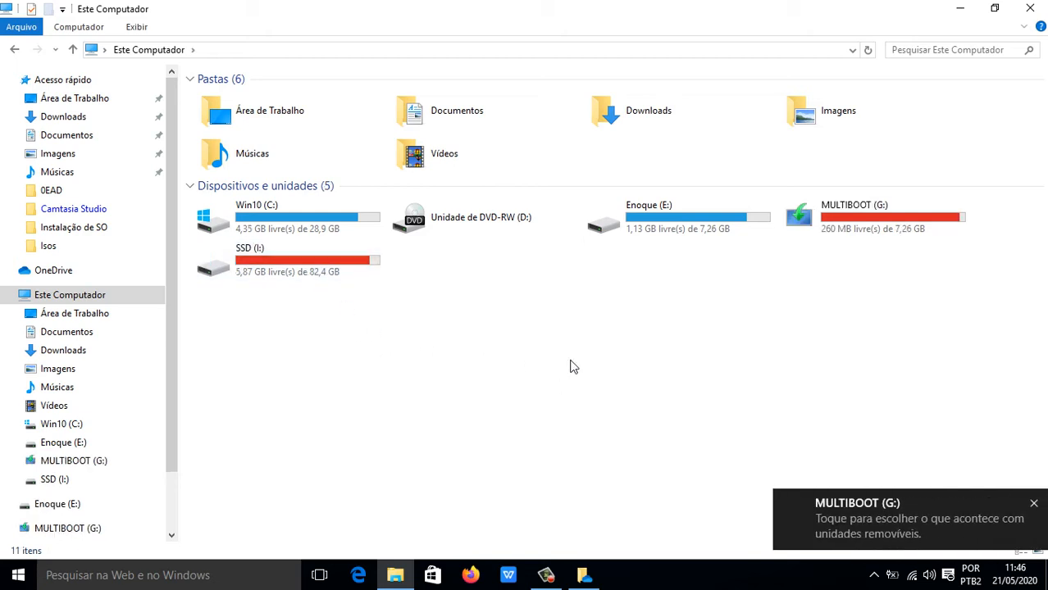
click(849, 517)
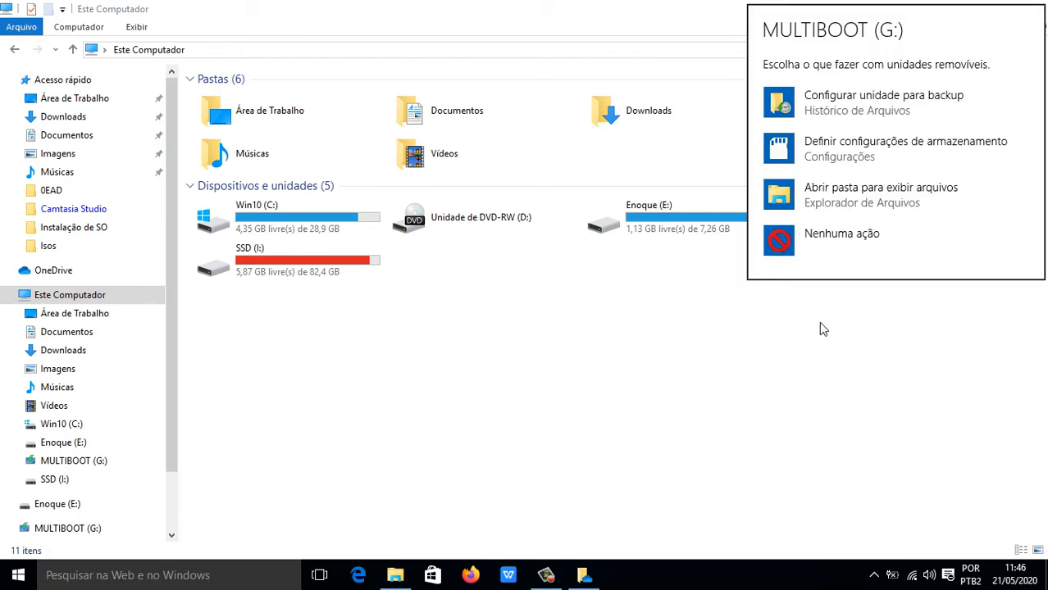
click(540, 384)
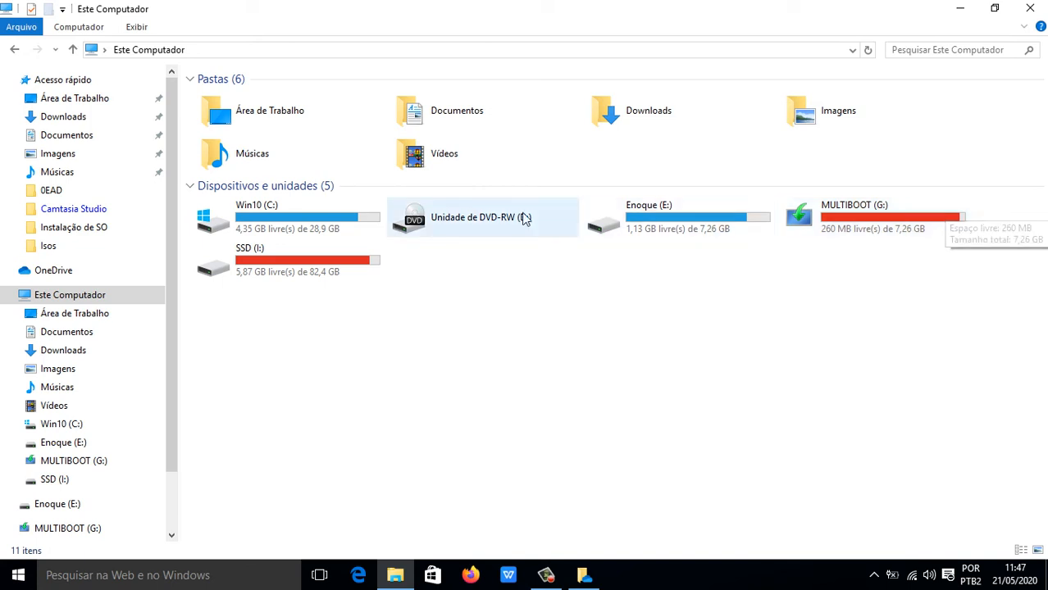
Open Propriedades for Win10 (C:) and move the window up and to the right.
right_click(268, 232)
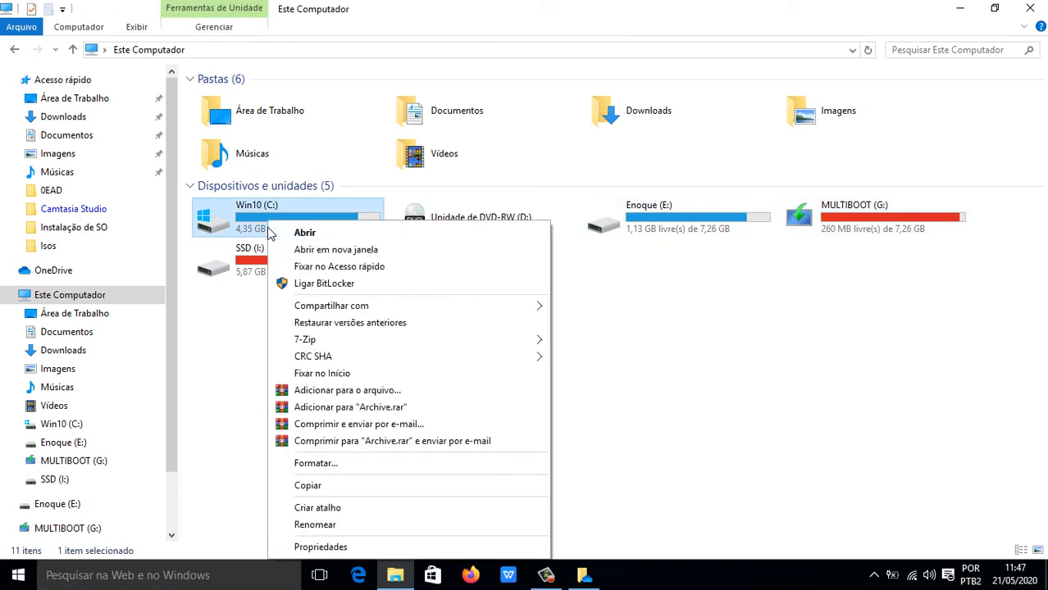
click(382, 547)
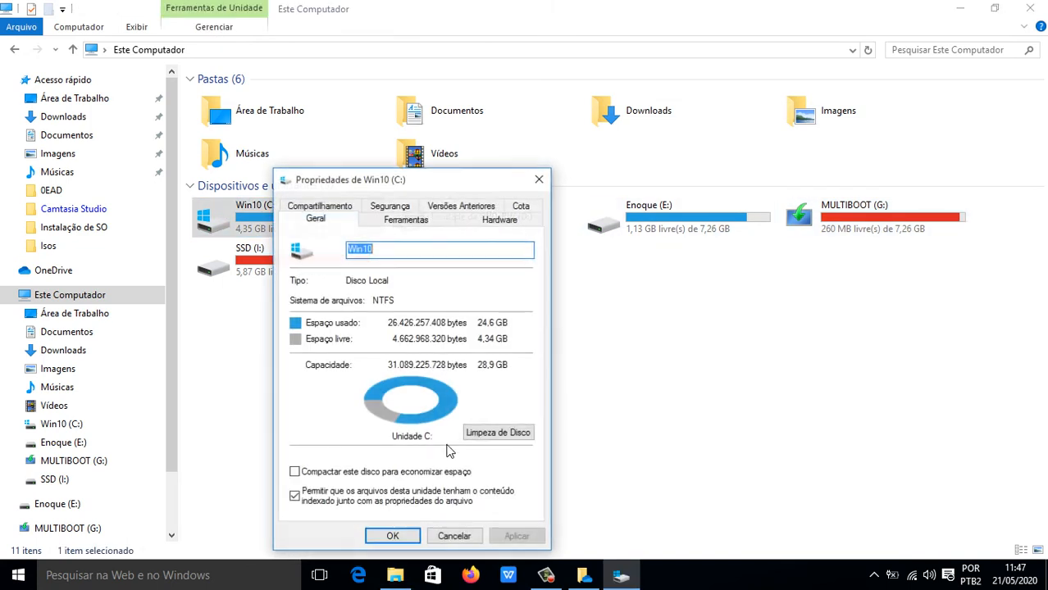
drag(439, 179, 481, 80)
Select text in the Geral tab's name box, leaving the drive name as Win10.
drag(449, 152, 355, 179)
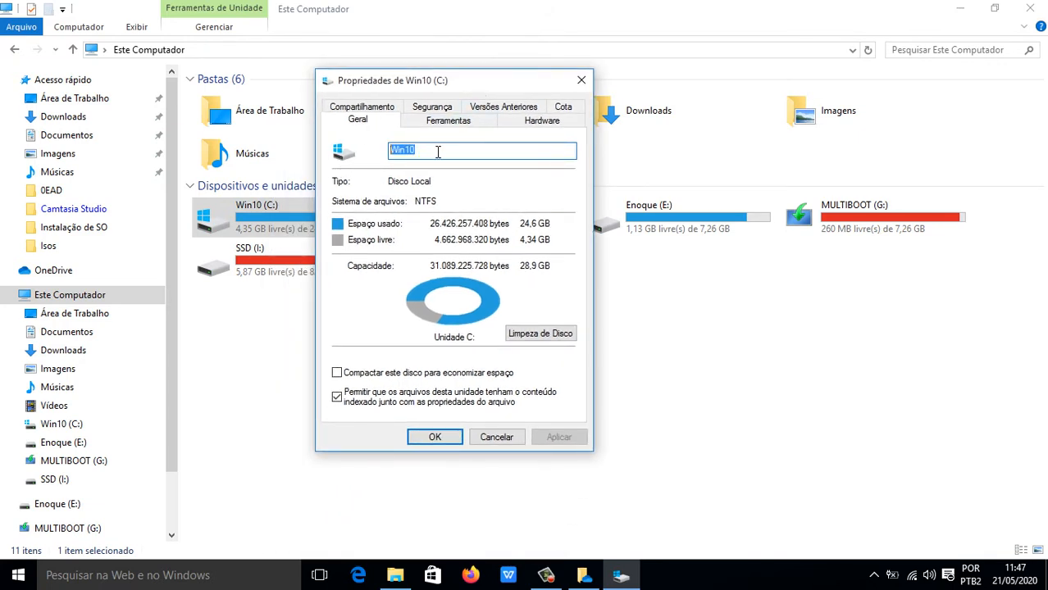
click(446, 150)
drag(406, 151, 390, 156)
click(445, 150)
click(439, 150)
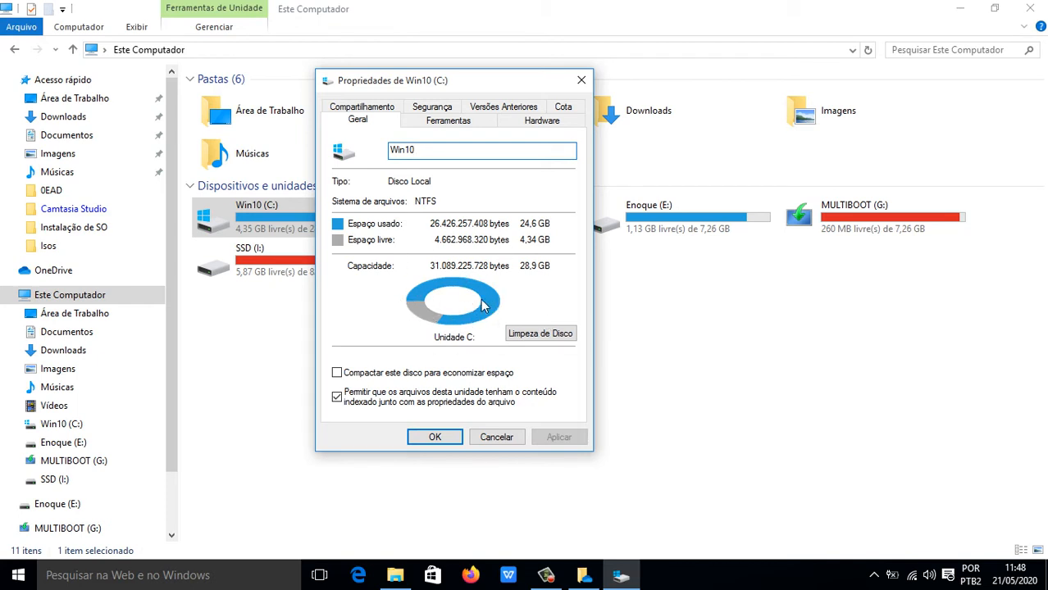
Start Disk Cleanup on Win10 (C:) and tick temporary setup files, temporary files and Lixeira.
click(536, 334)
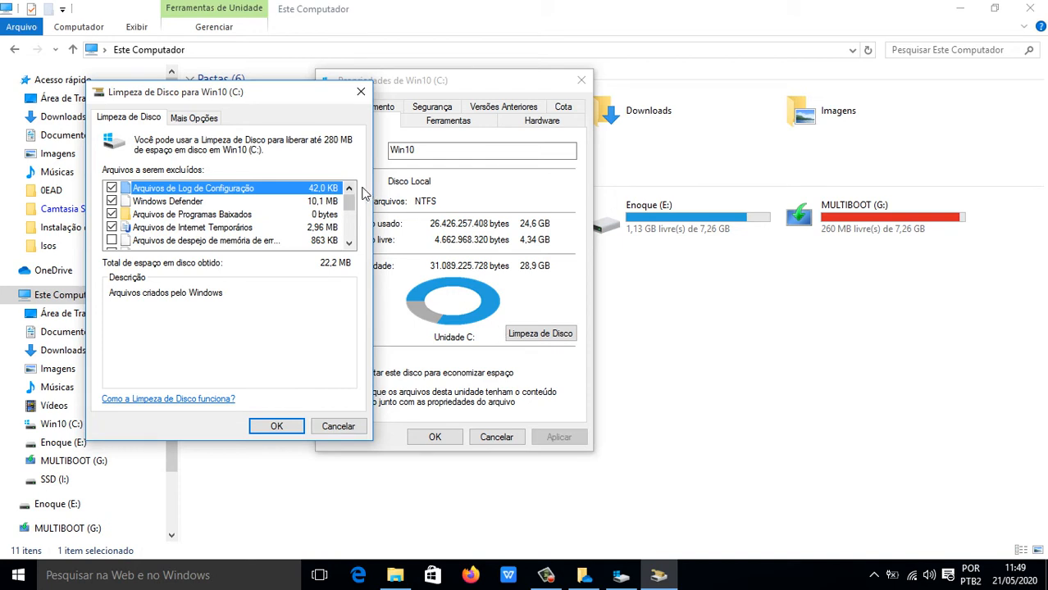
drag(349, 208, 350, 237)
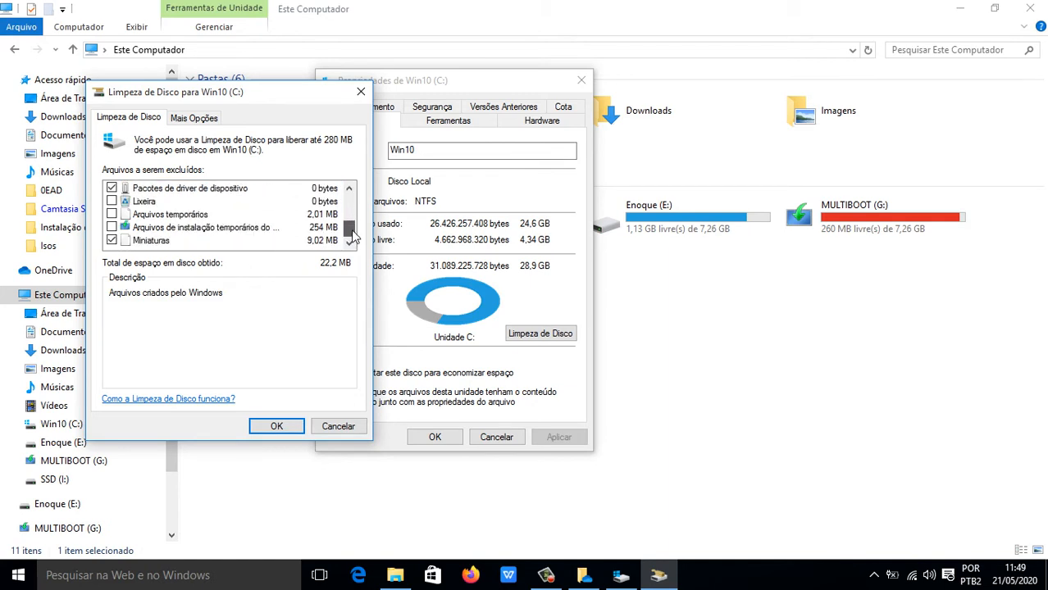
drag(353, 234, 354, 206)
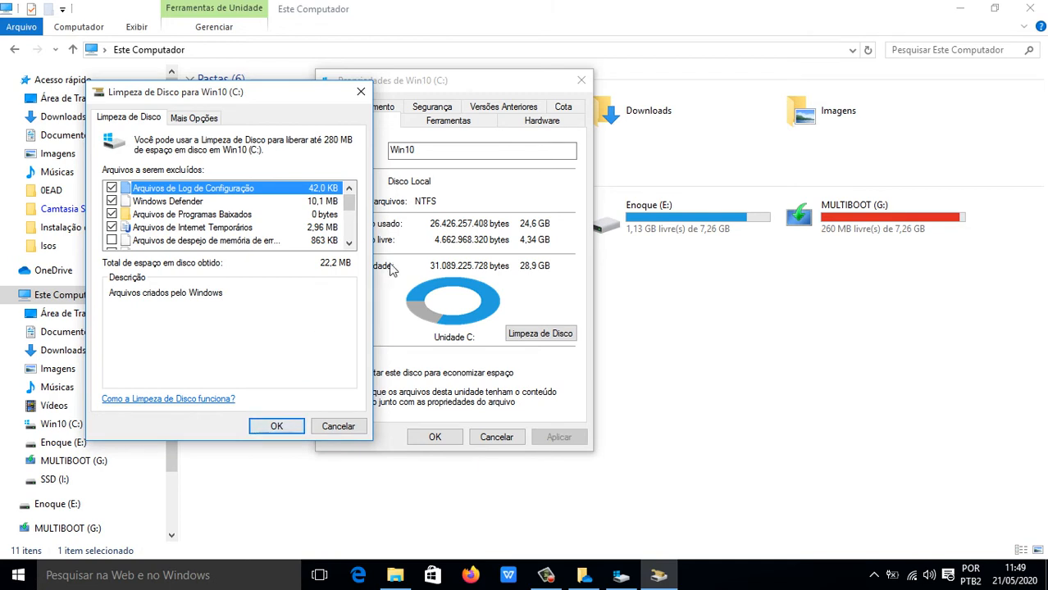
mouse_move(352, 207)
mouse_down()
mouse_move(342, 238)
mouse_move(351, 198)
mouse_up()
drag(349, 204, 349, 231)
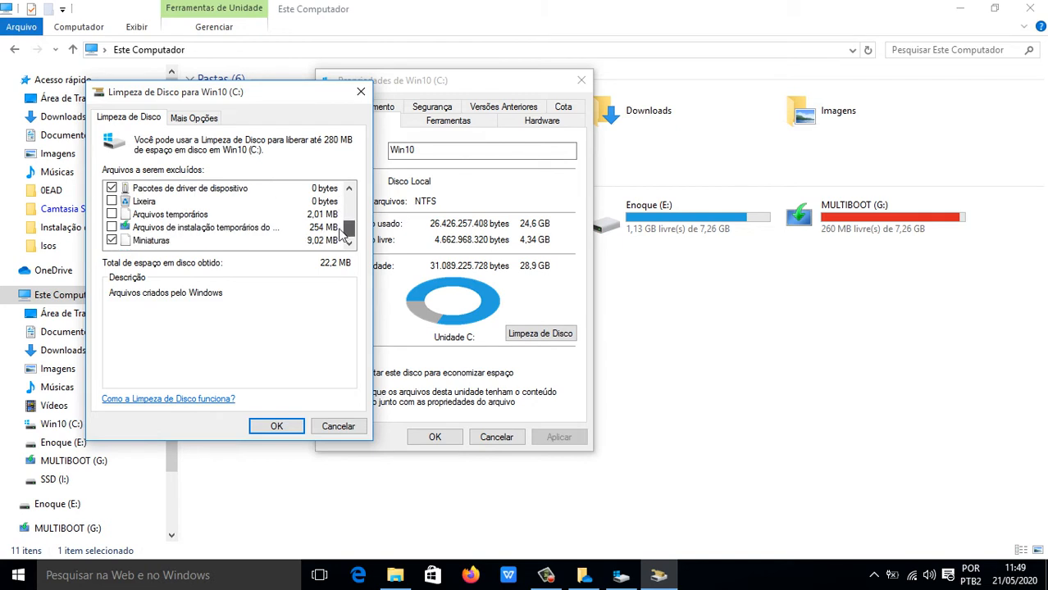
click(112, 227)
click(111, 214)
click(111, 201)
Tick error reports, minidumps and memory dumps, then confirm permanently deleting about 280 MB.
scroll(227, 227, up, 1)
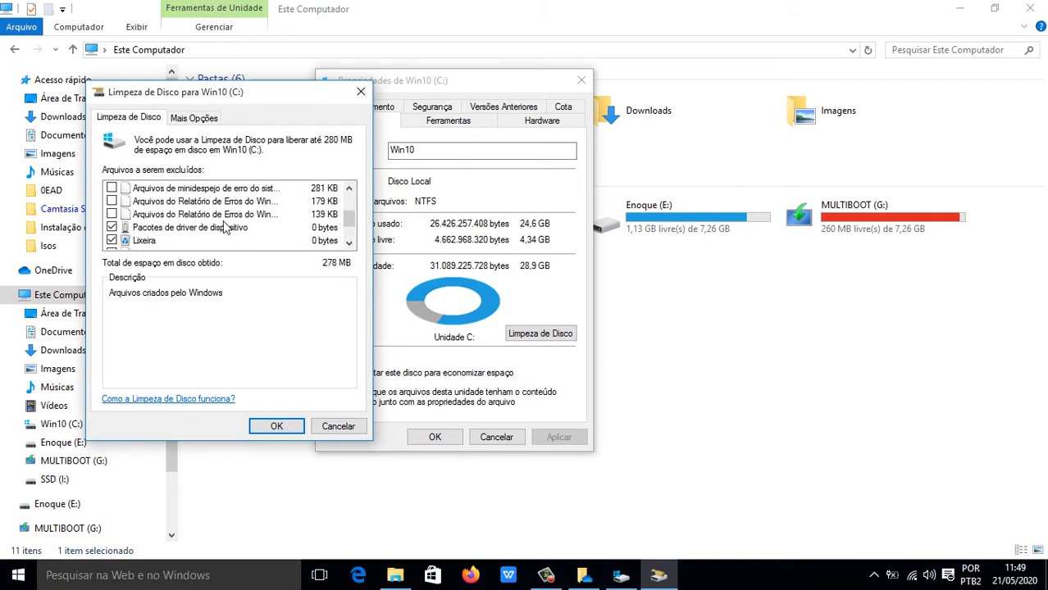
click(112, 214)
click(111, 200)
click(112, 188)
scroll(167, 237, up, 1)
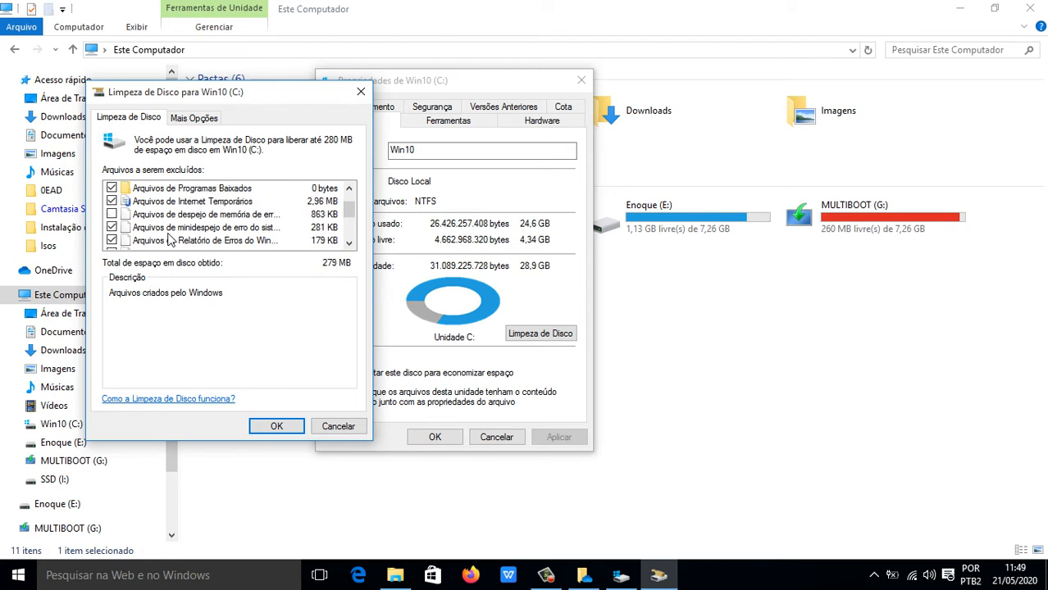
click(111, 214)
scroll(349, 205, up, 1)
click(276, 428)
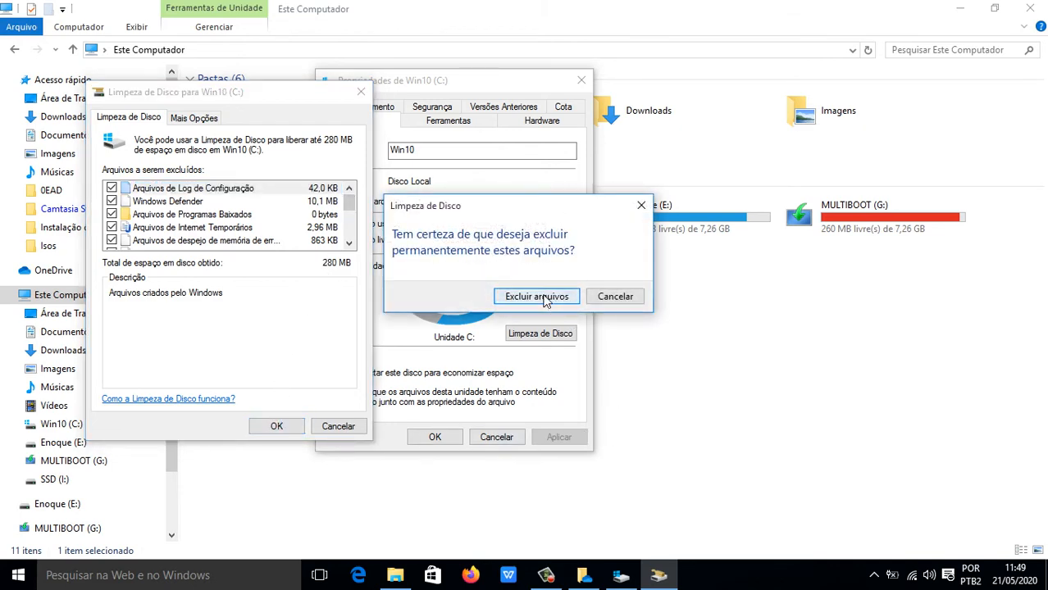
click(537, 297)
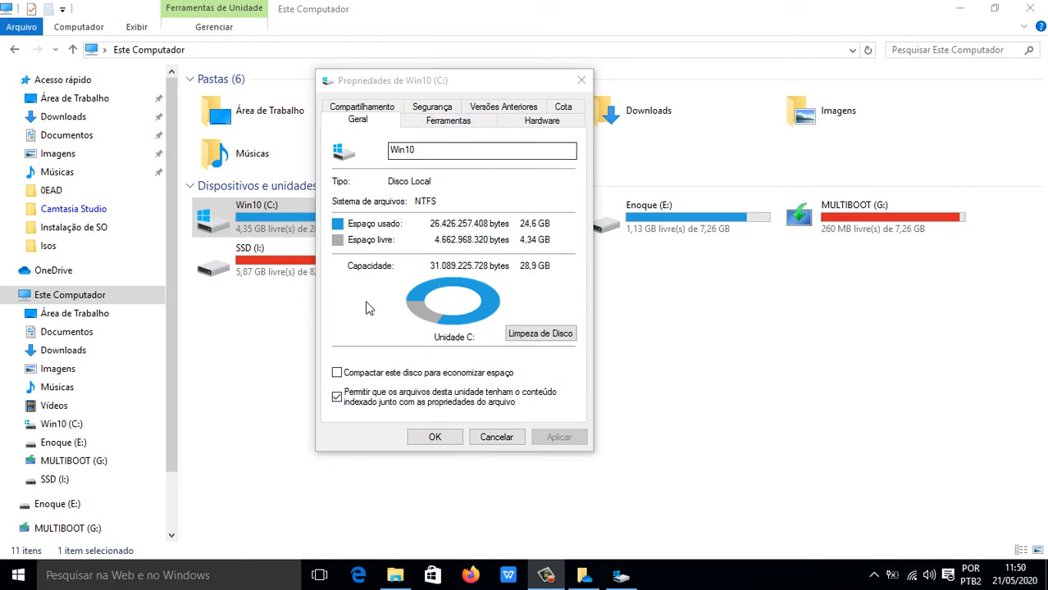
Switch Win10 (C:) properties to the Ferramentas tab with error checking and optimisation.
click(441, 126)
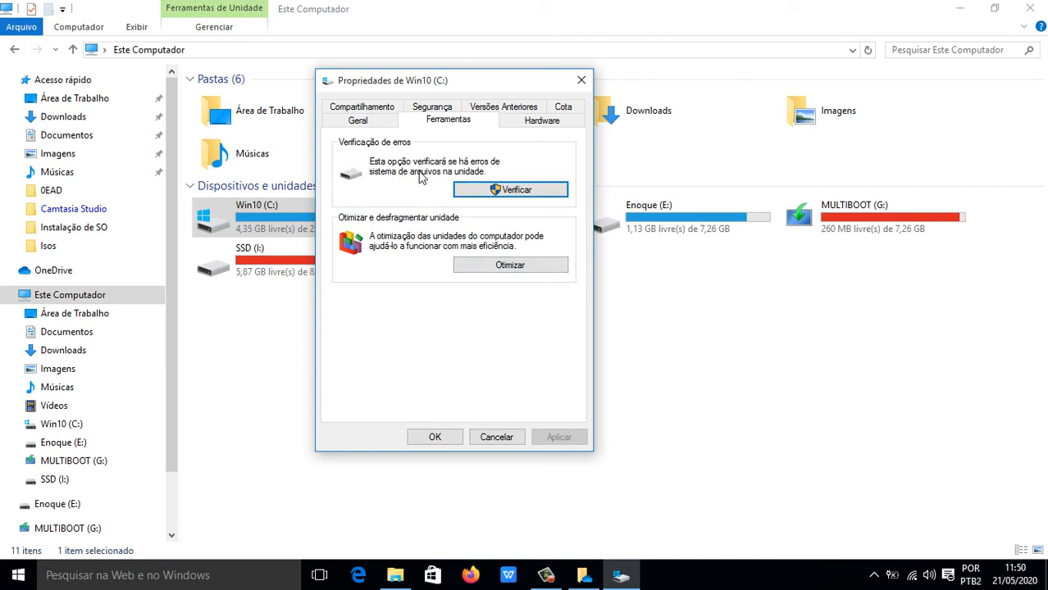
Scan Win10 (C:) for errors, close the no-errors result, and open Otimizar Unidades.
click(510, 190)
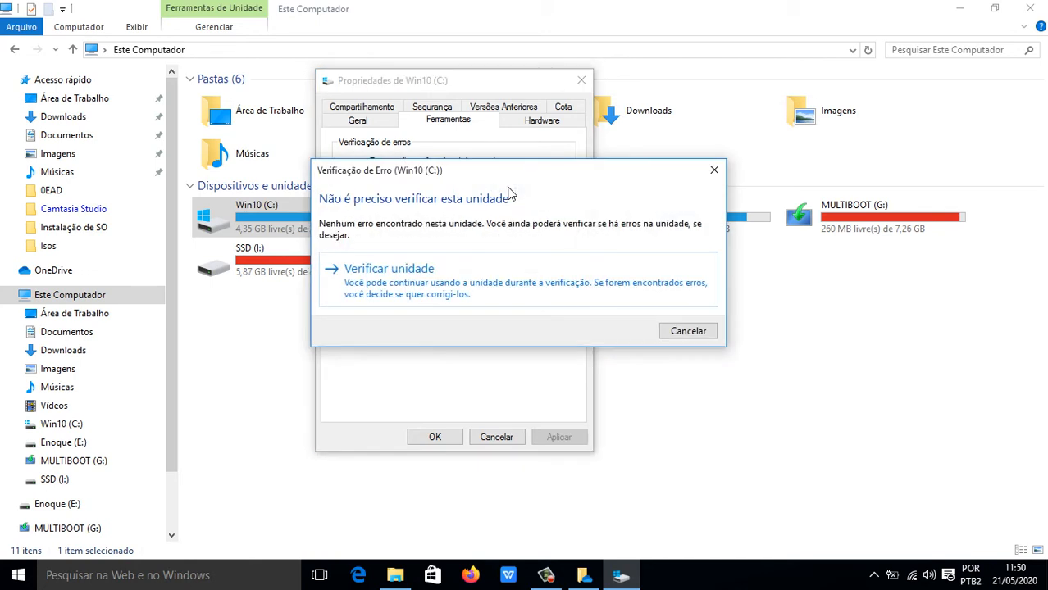
click(446, 296)
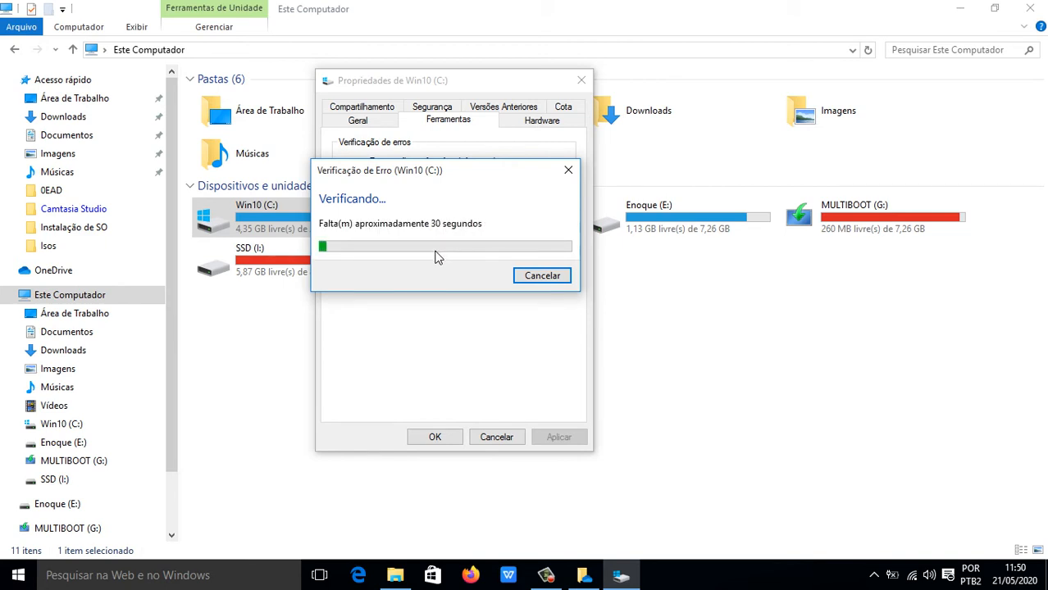
drag(410, 176, 486, 258)
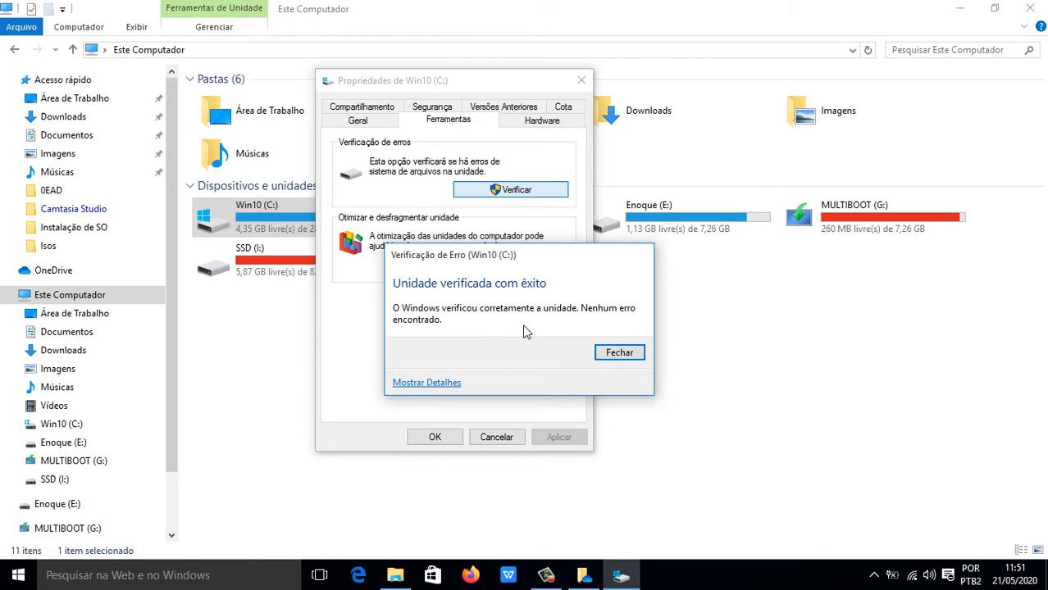
click(616, 358)
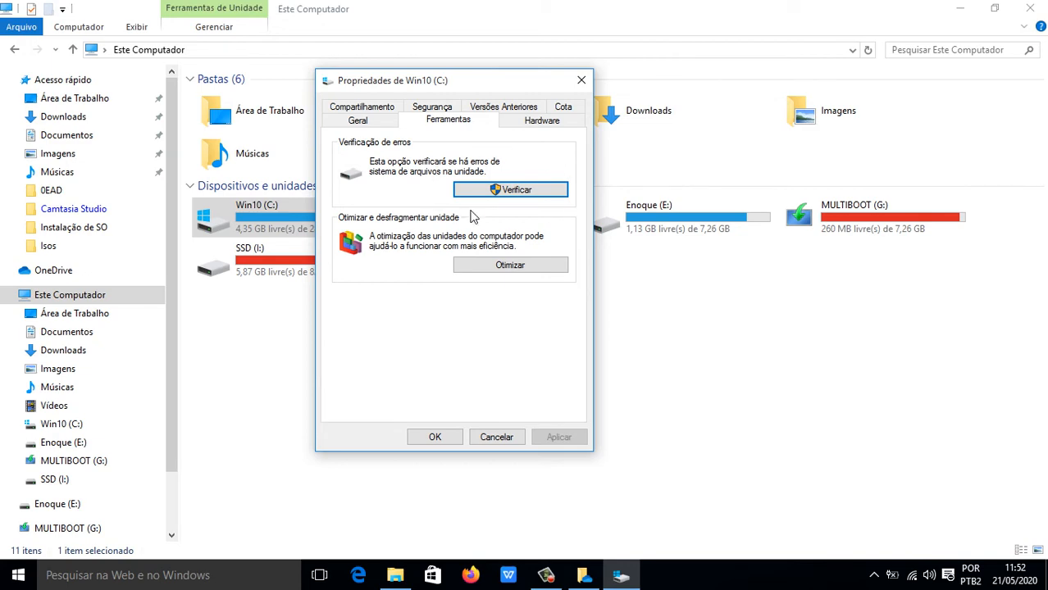
click(489, 265)
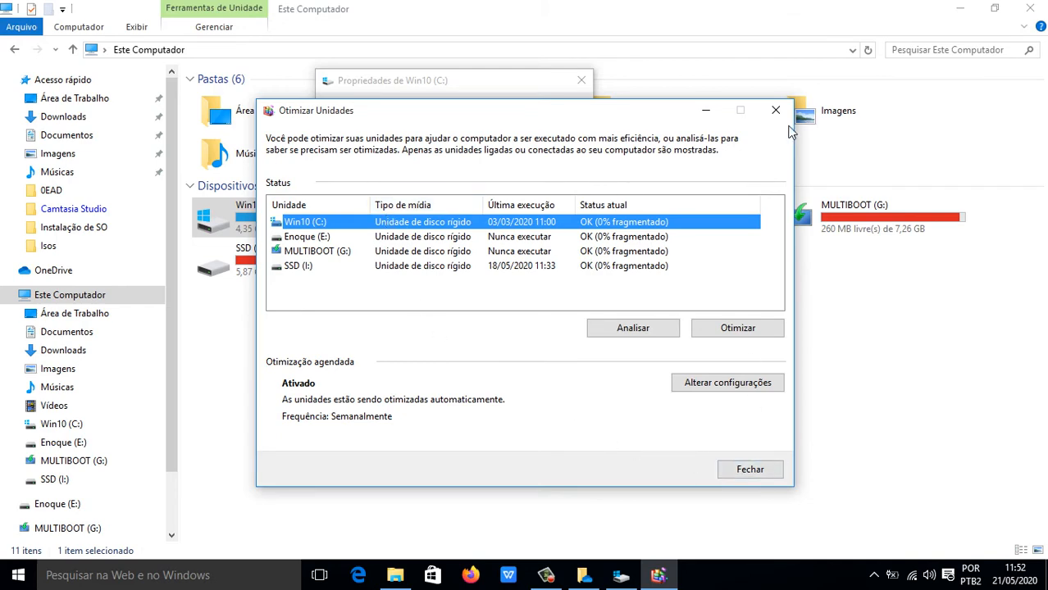
click(776, 110)
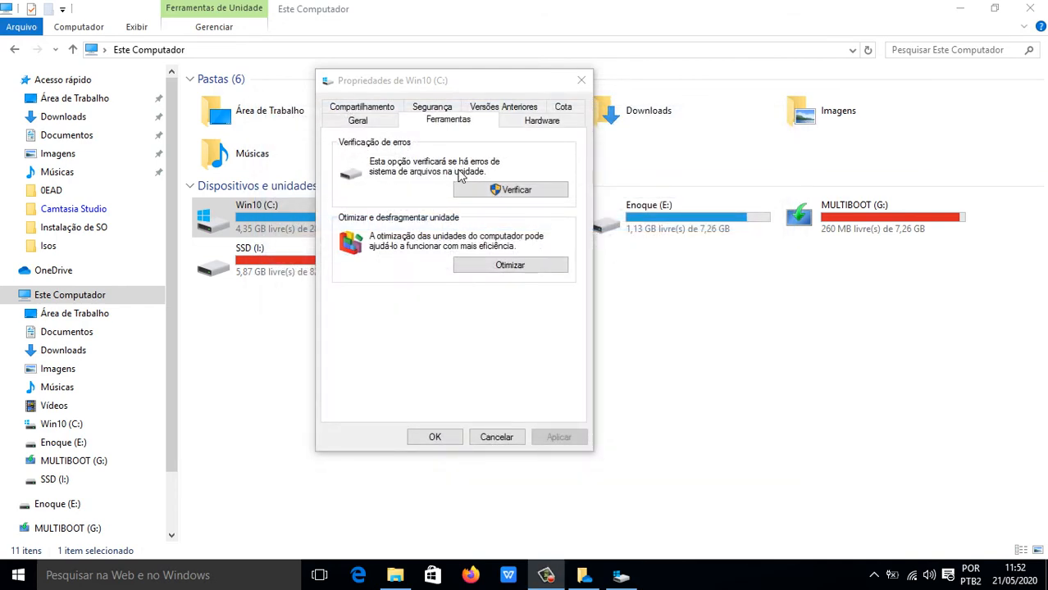
Open the Compartilhamento tab's Compartilhamento Avançado settings for Win10 (C:).
click(373, 113)
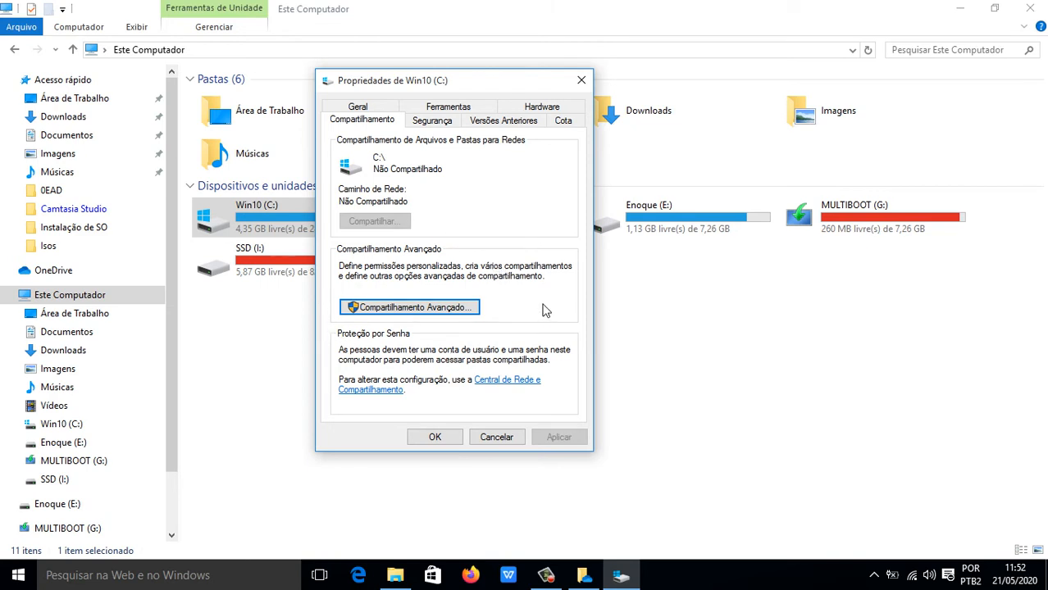
click(429, 310)
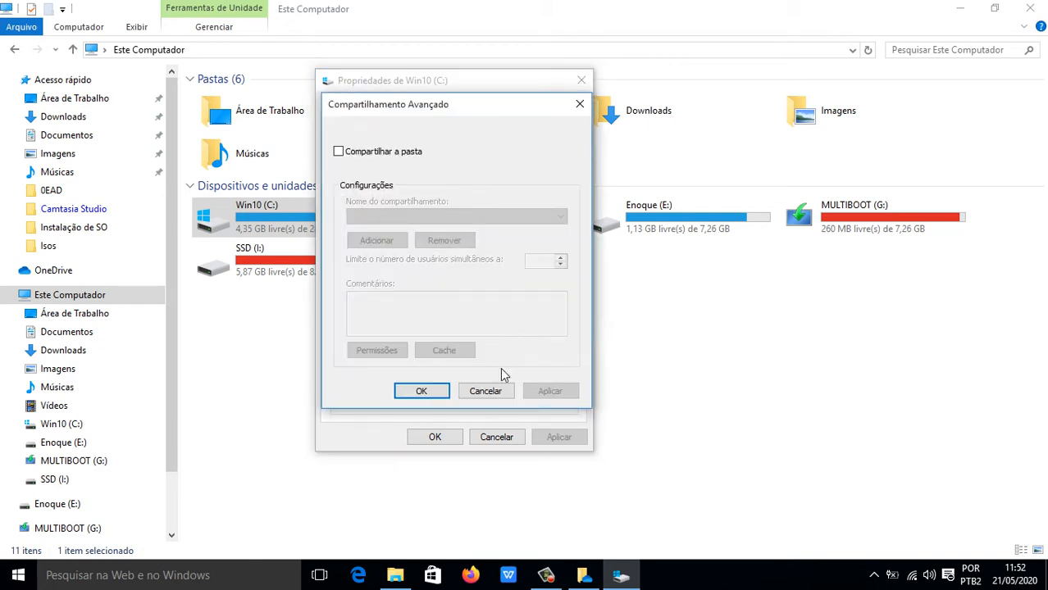
click(484, 391)
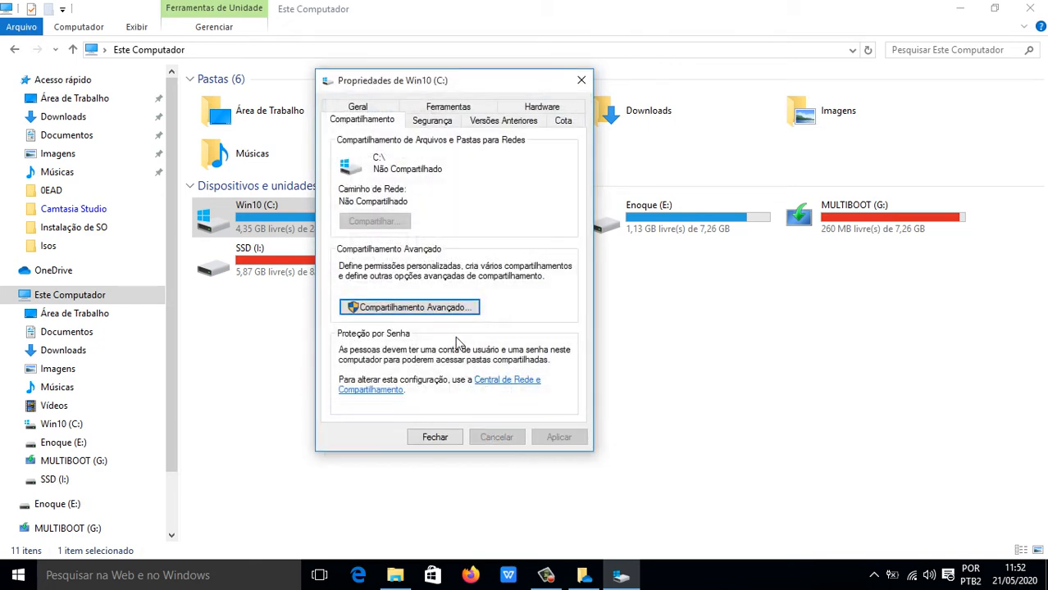
click(405, 308)
click(479, 391)
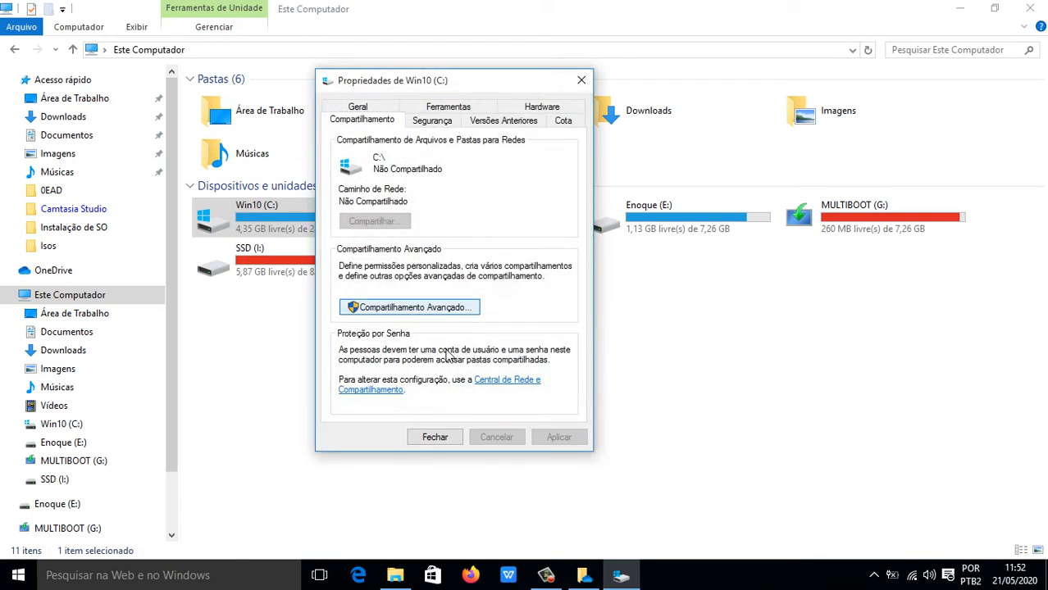
click(429, 318)
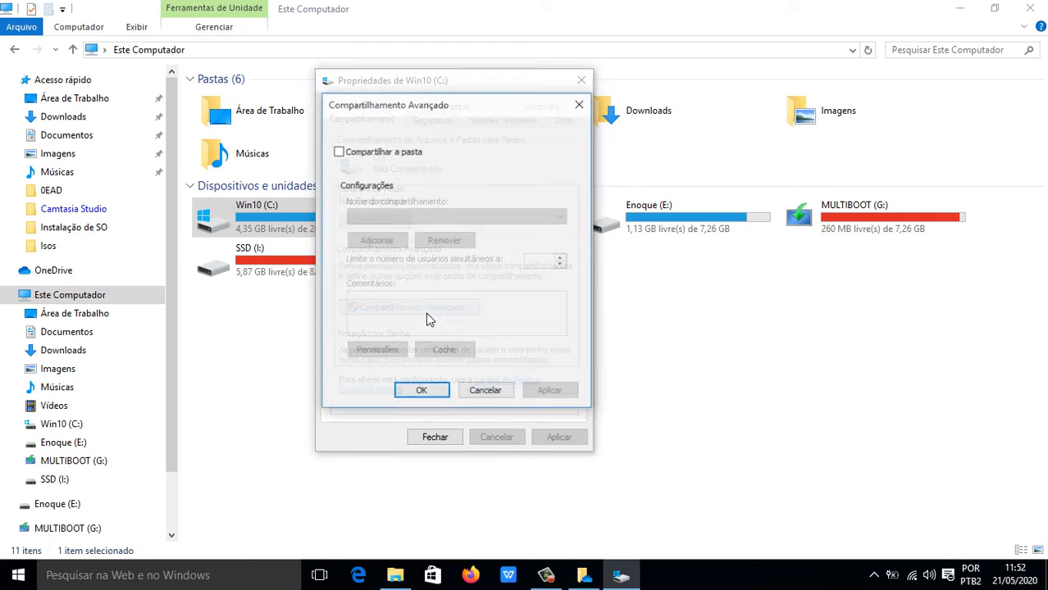
Tick Compartilhar a pasta, review Permissões, then cancel, leaving the drive Não Compartilhado.
click(339, 153)
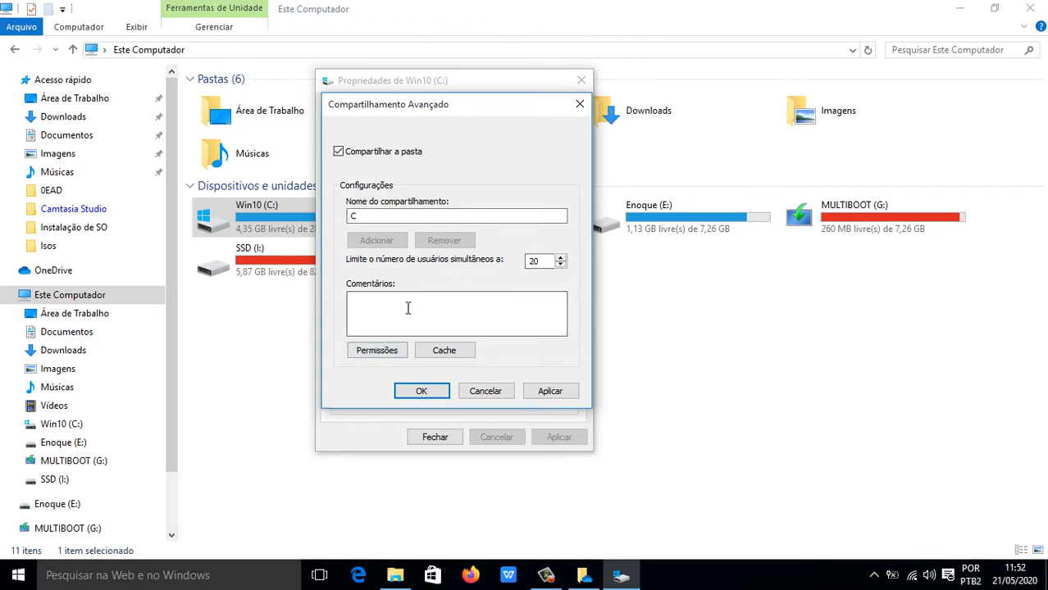
click(378, 351)
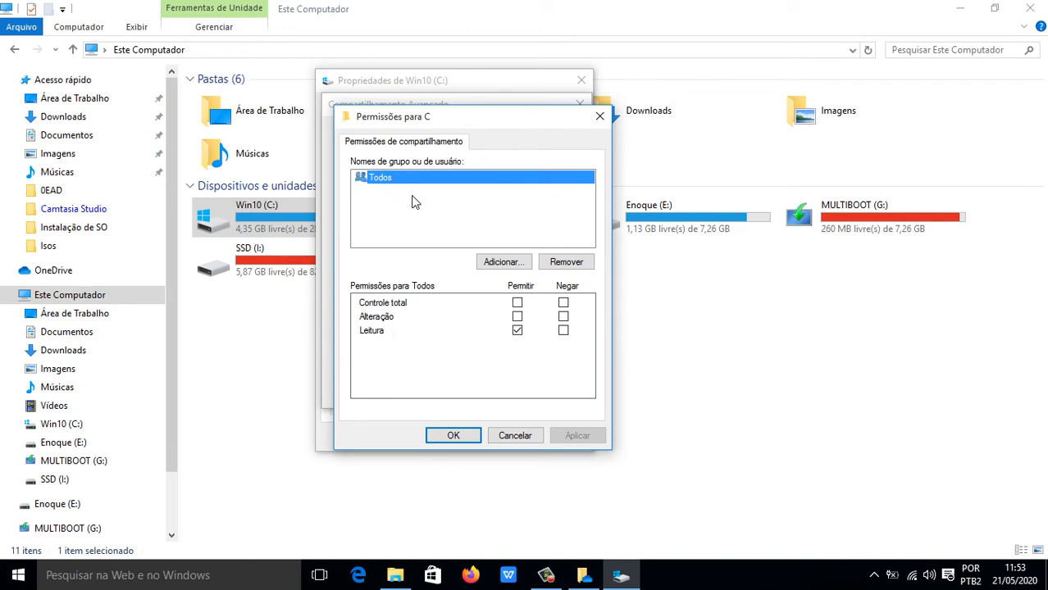
click(517, 436)
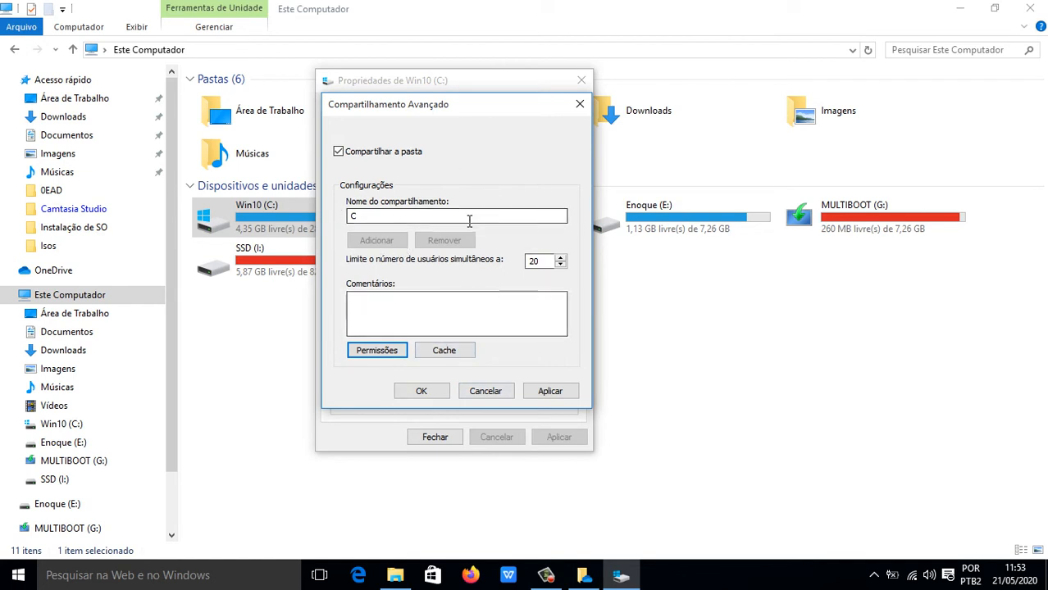
click(486, 391)
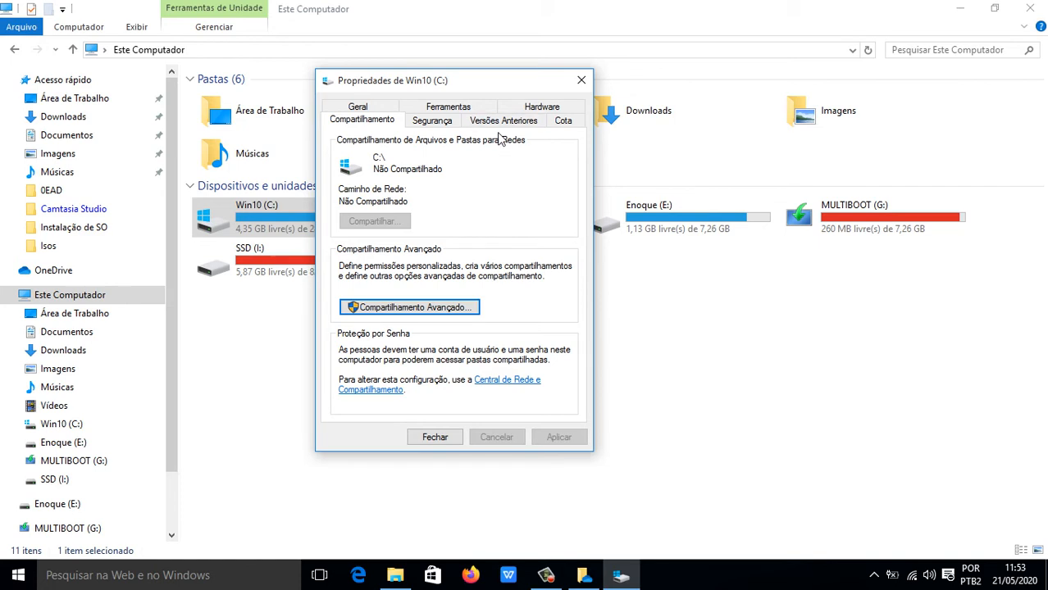
Compare Administradores and Usuários permissions on the Segurança tab, then close Win10 (C:) properties.
click(425, 123)
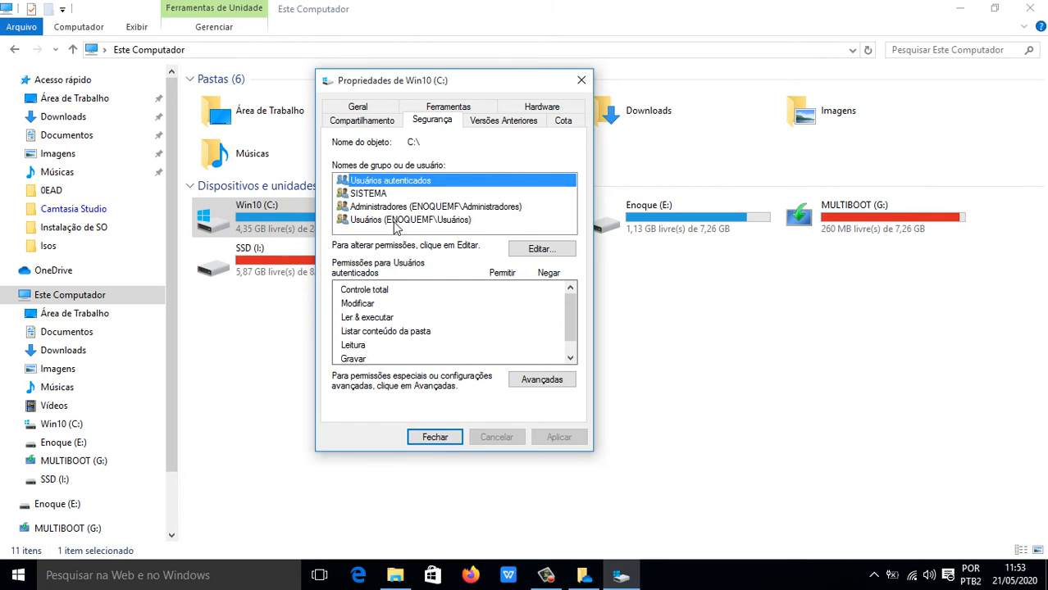
click(422, 210)
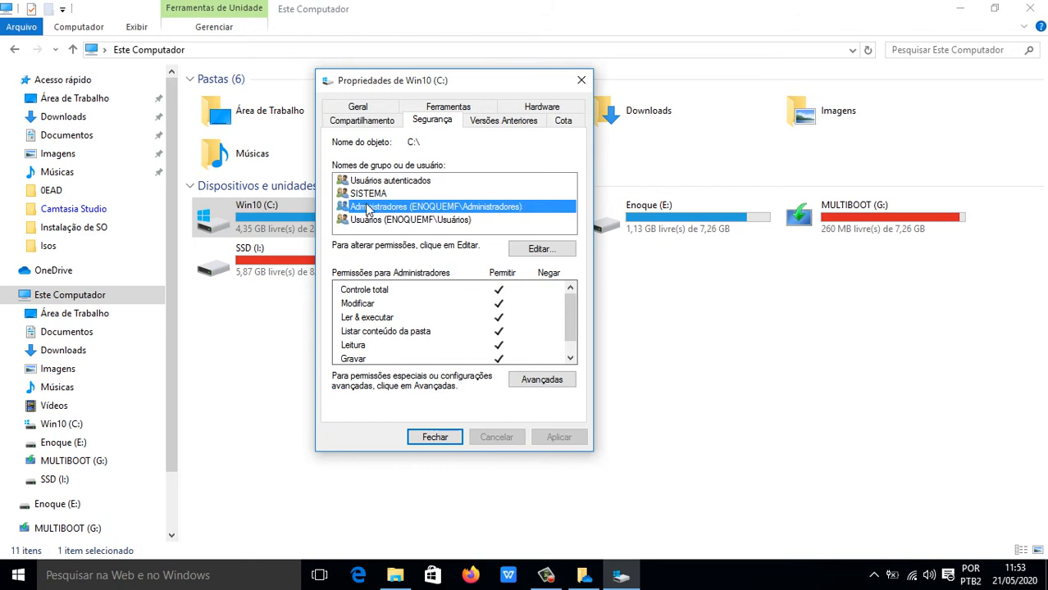
mouse_move(570, 307)
mouse_down()
mouse_move(569, 323)
mouse_move(572, 304)
mouse_up()
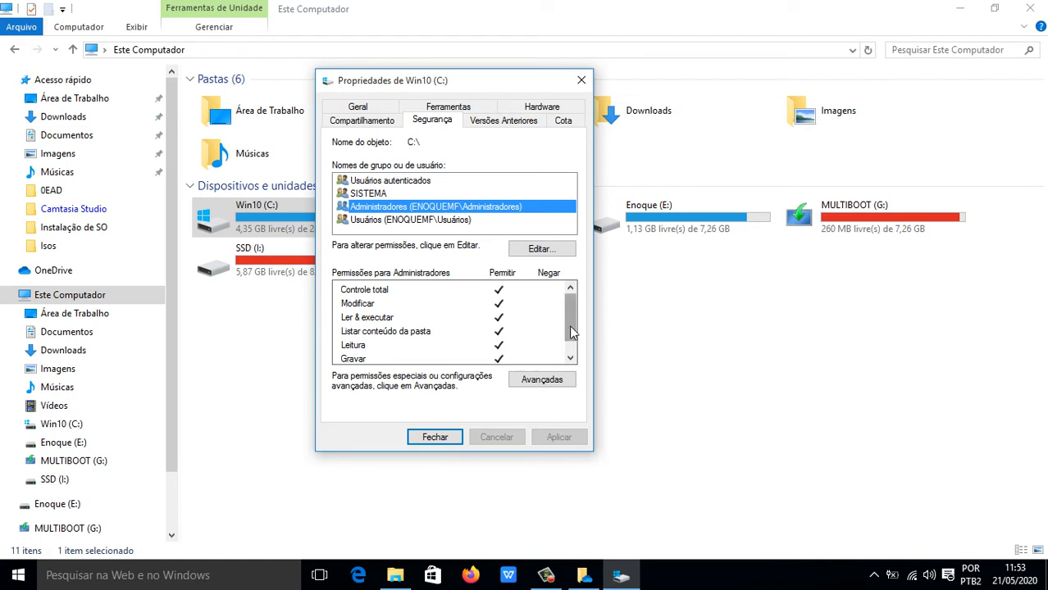
drag(570, 326, 569, 354)
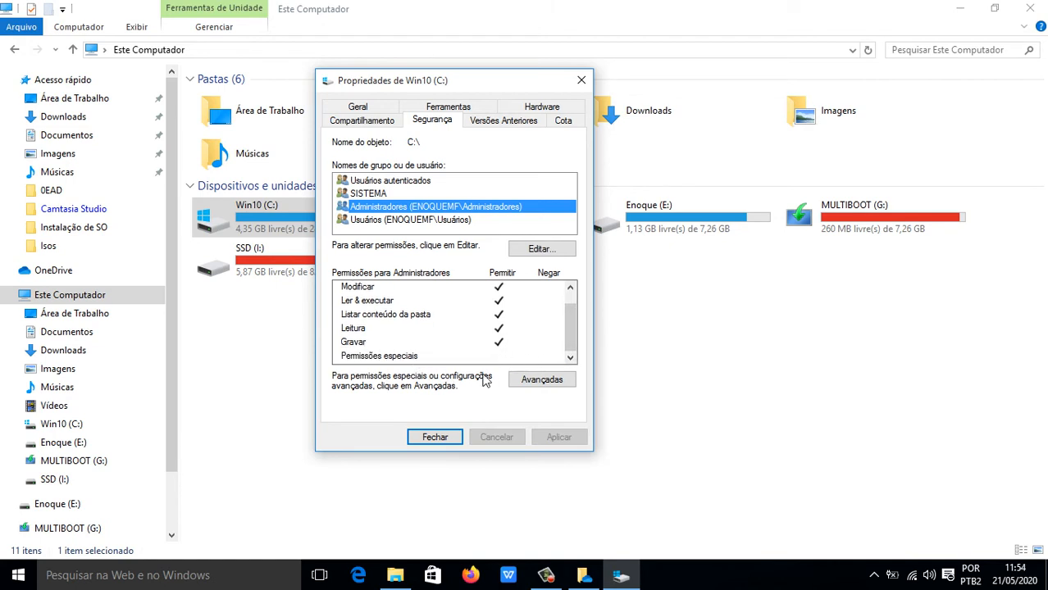
drag(566, 343, 568, 300)
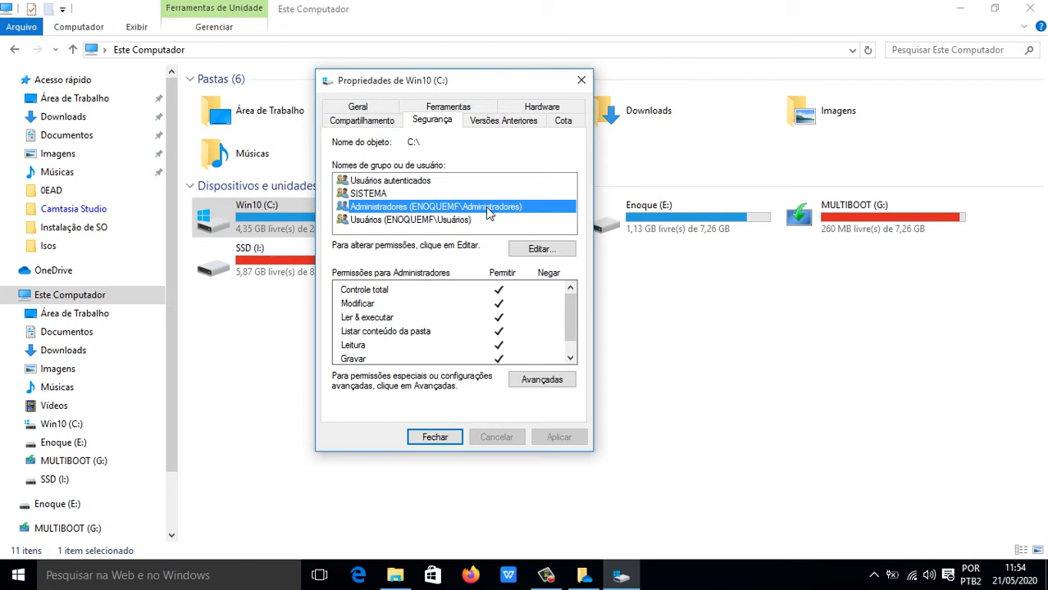
click(401, 222)
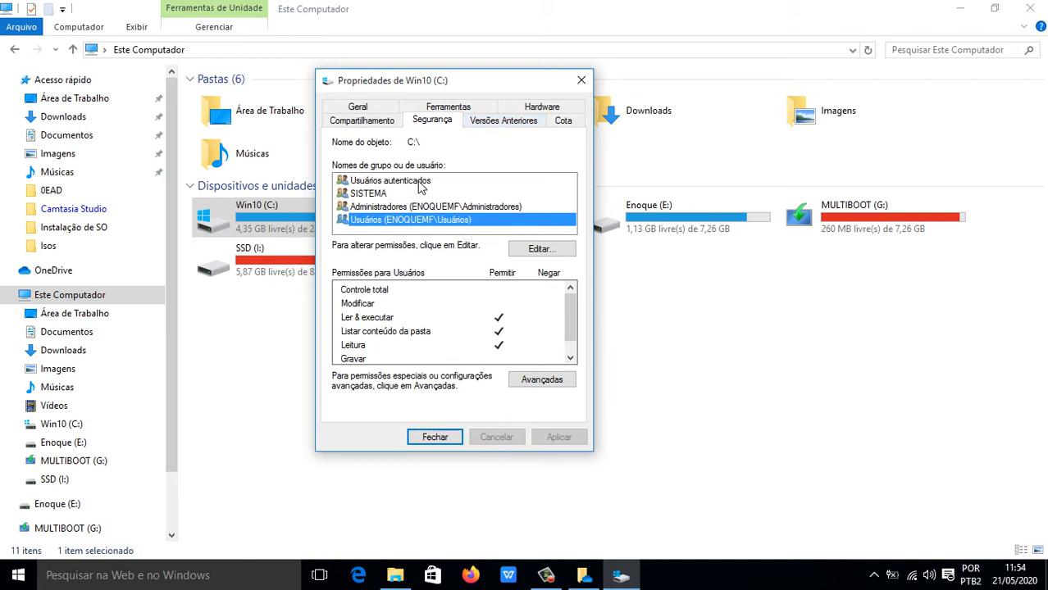
click(581, 81)
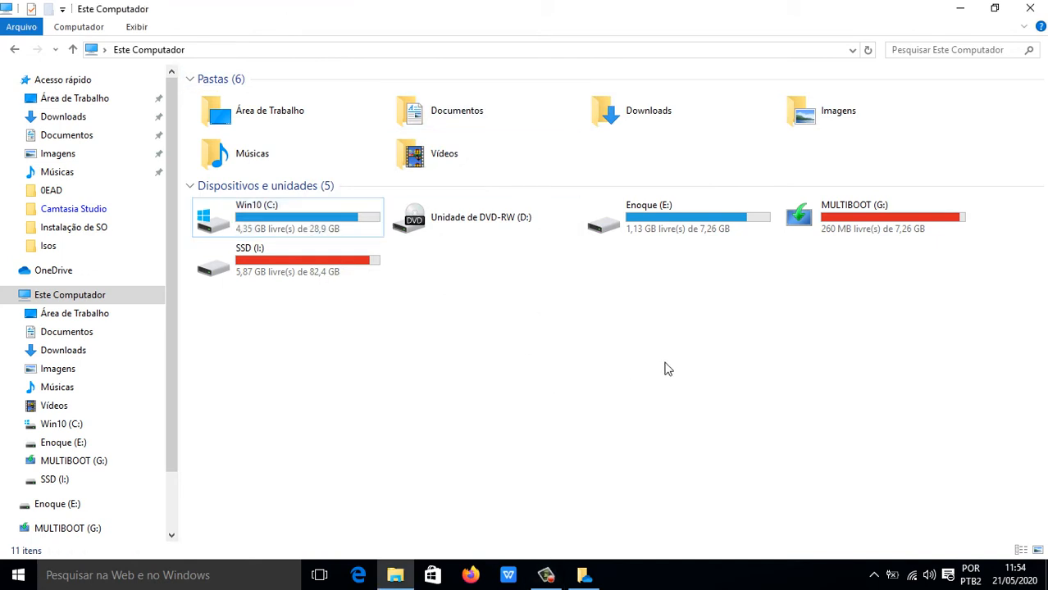
Choose Formatar from the Enoque (E:) drive's context menu.
right_click(640, 223)
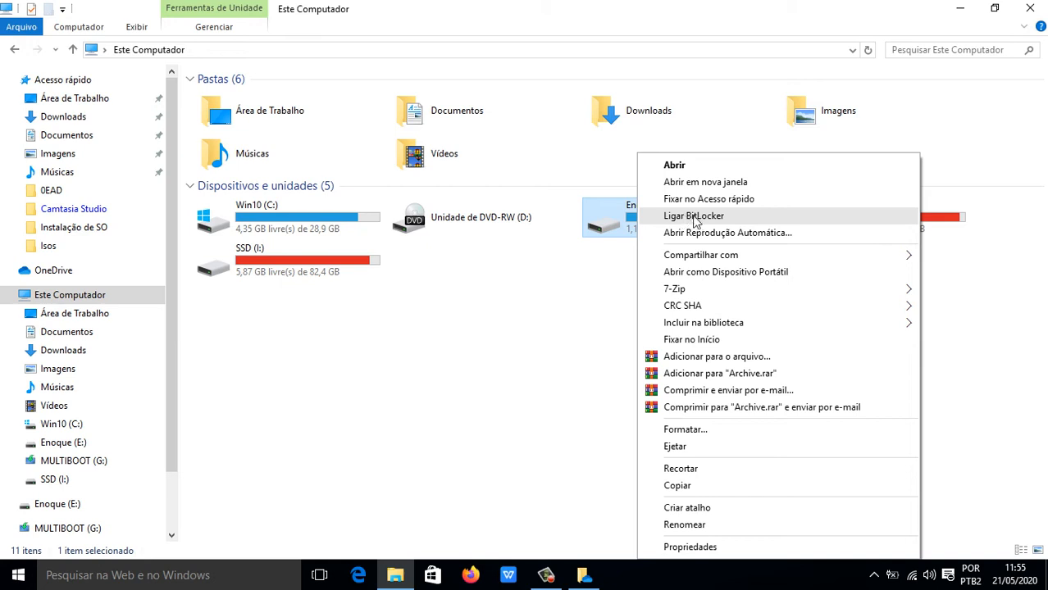
click(693, 429)
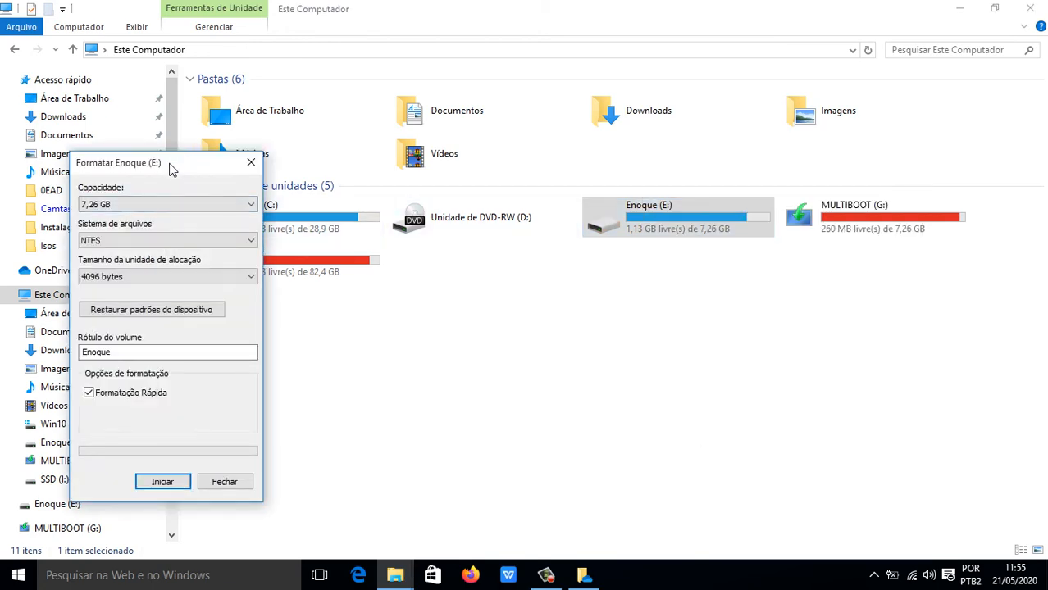
Review the capacity (7,26 GB) and file system lists, keeping NTFS.
drag(172, 168, 492, 112)
click(562, 149)
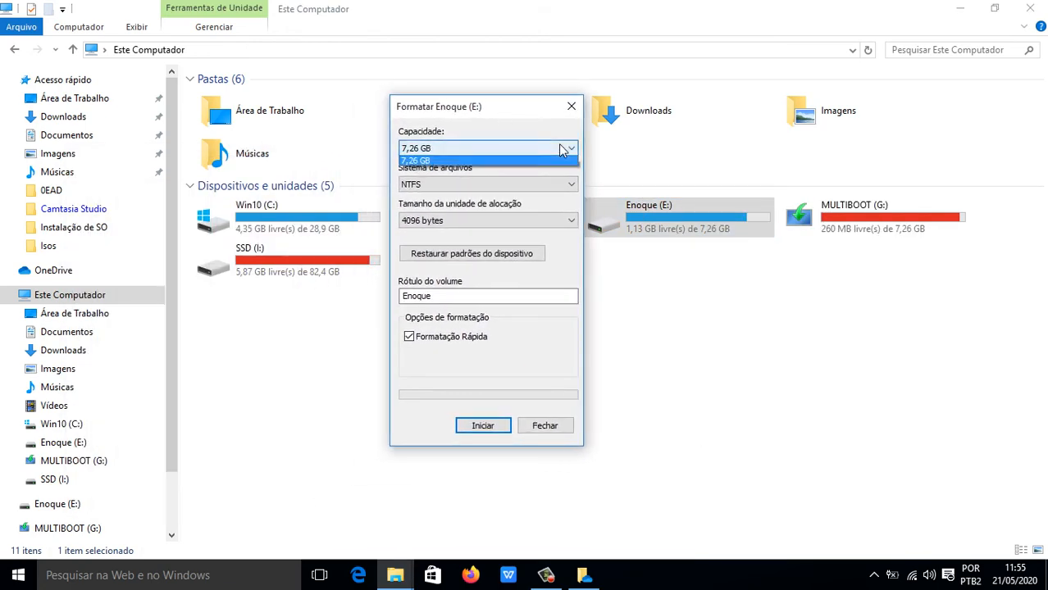
click(561, 146)
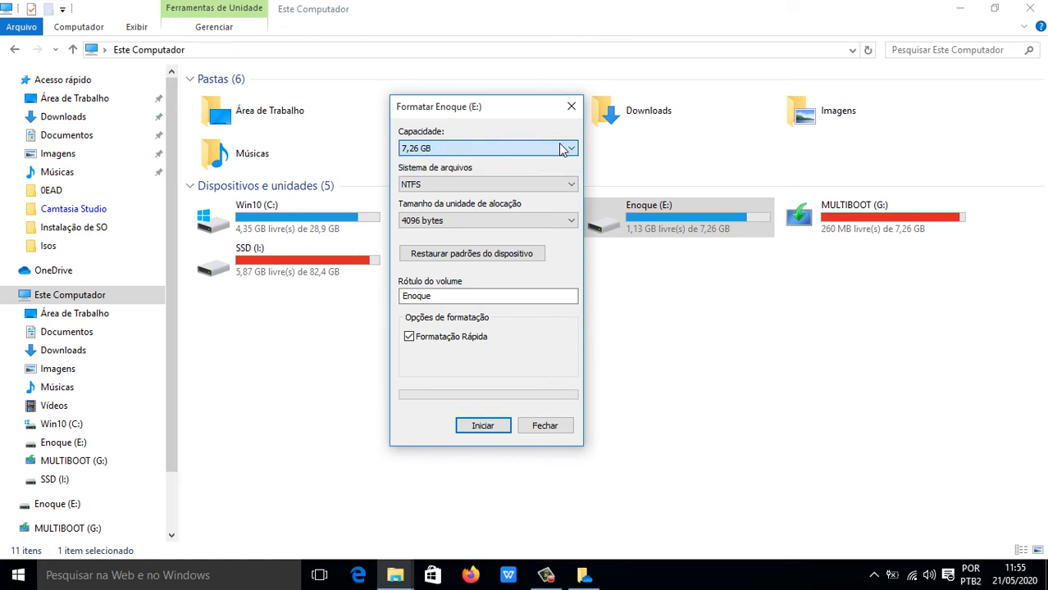
click(569, 186)
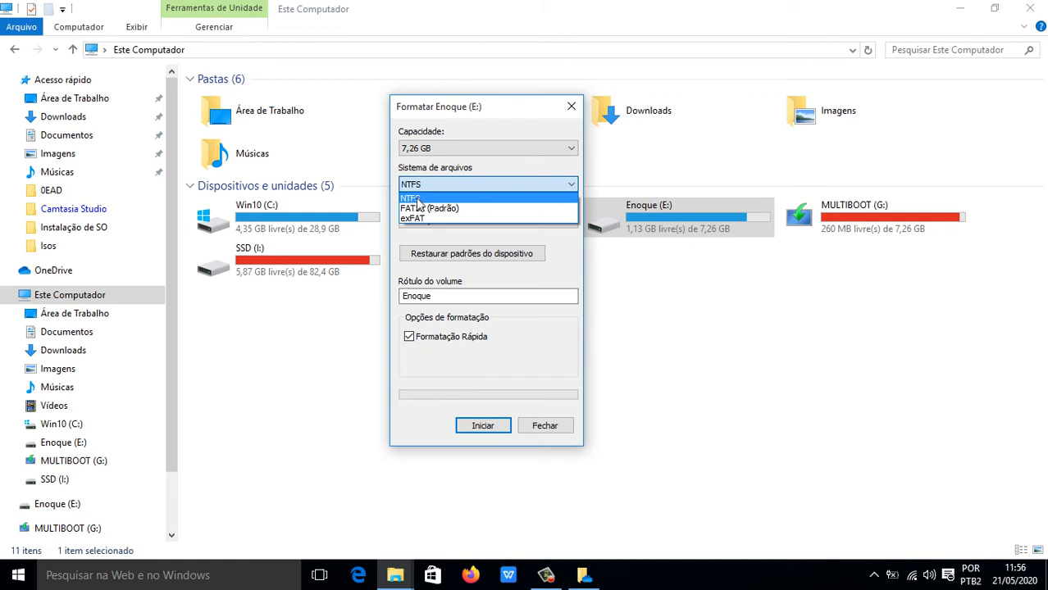
click(514, 183)
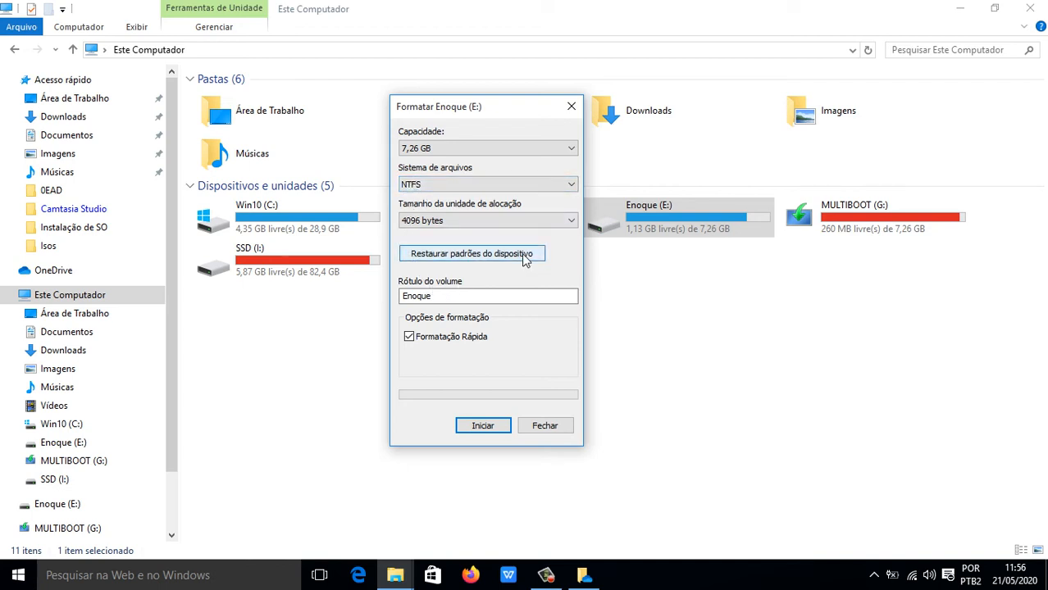
Select the Enoque volume label text unchanged and close the format window without formatting.
click(434, 295)
double_click(434, 295)
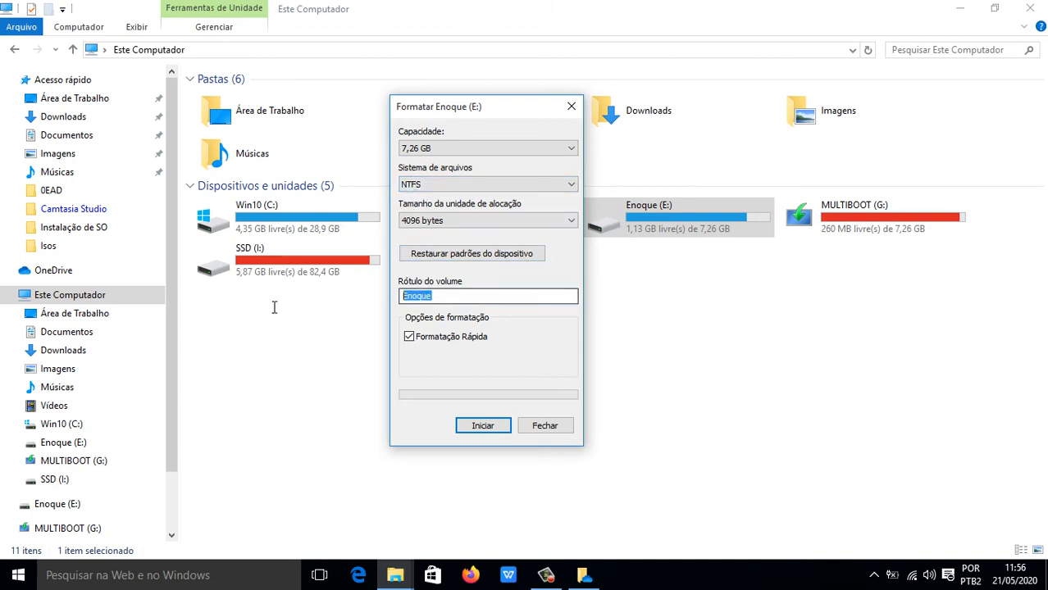
click(444, 294)
drag(481, 295, 384, 296)
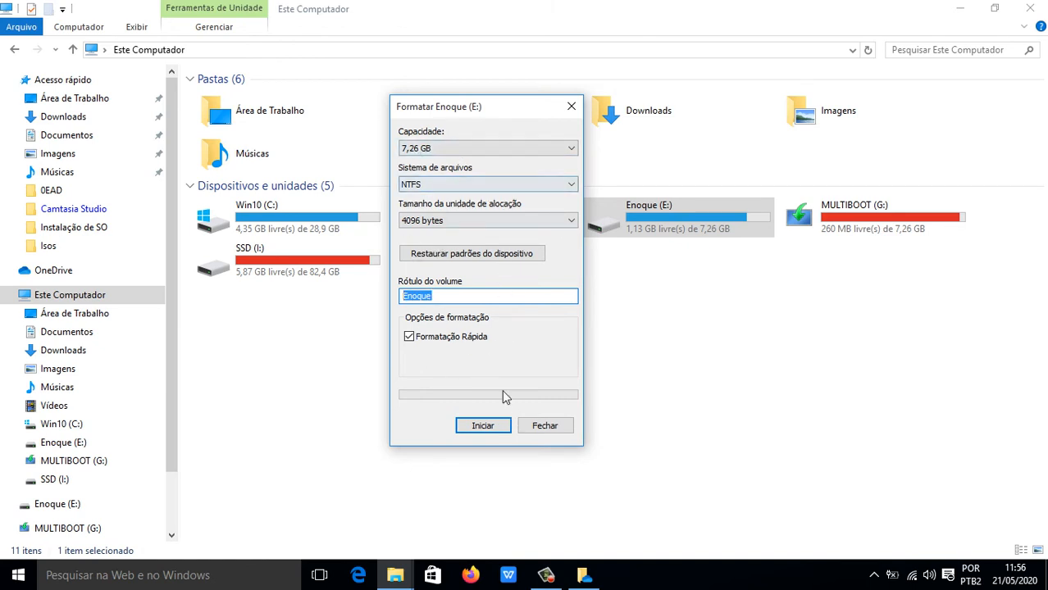
click(545, 426)
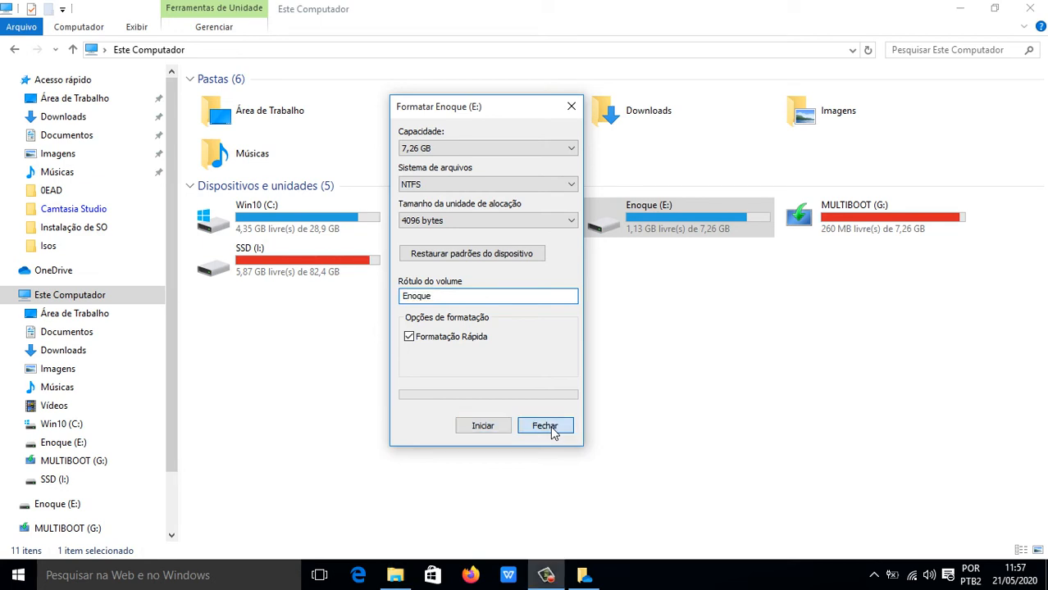
right_click(667, 215)
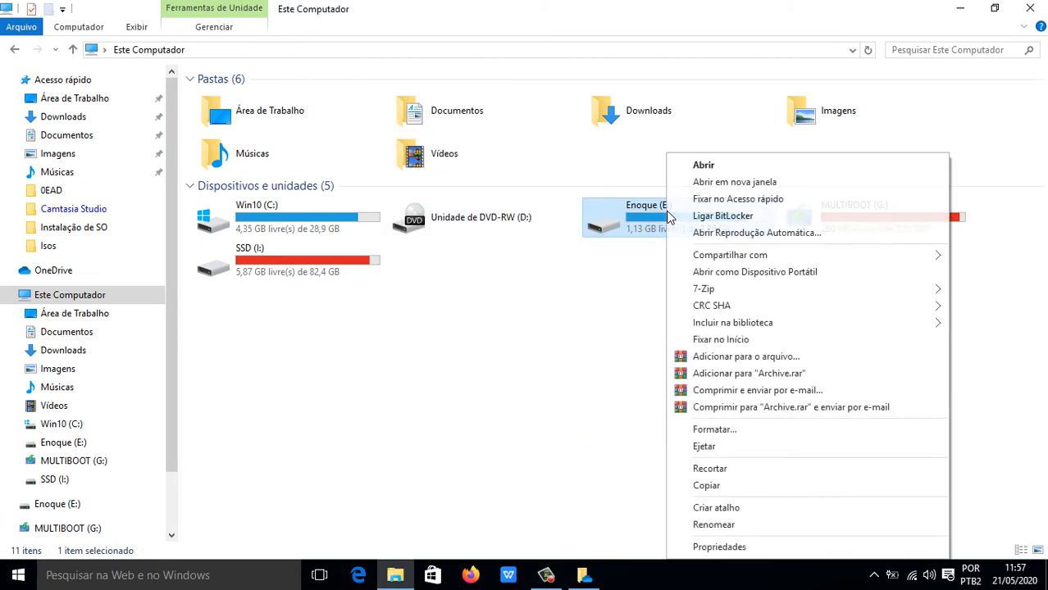
click(747, 548)
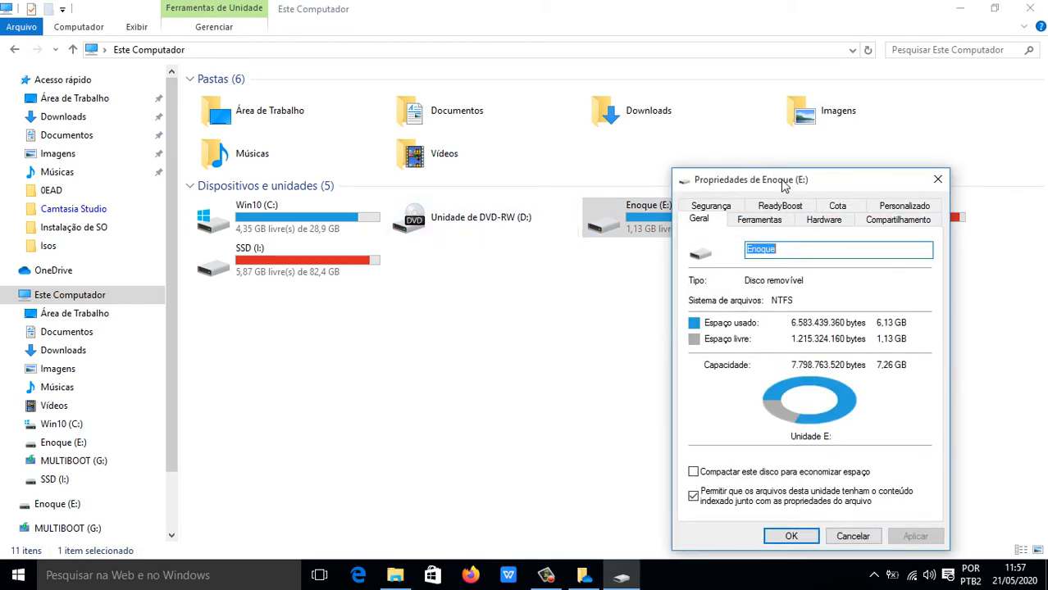
drag(781, 181, 472, 122)
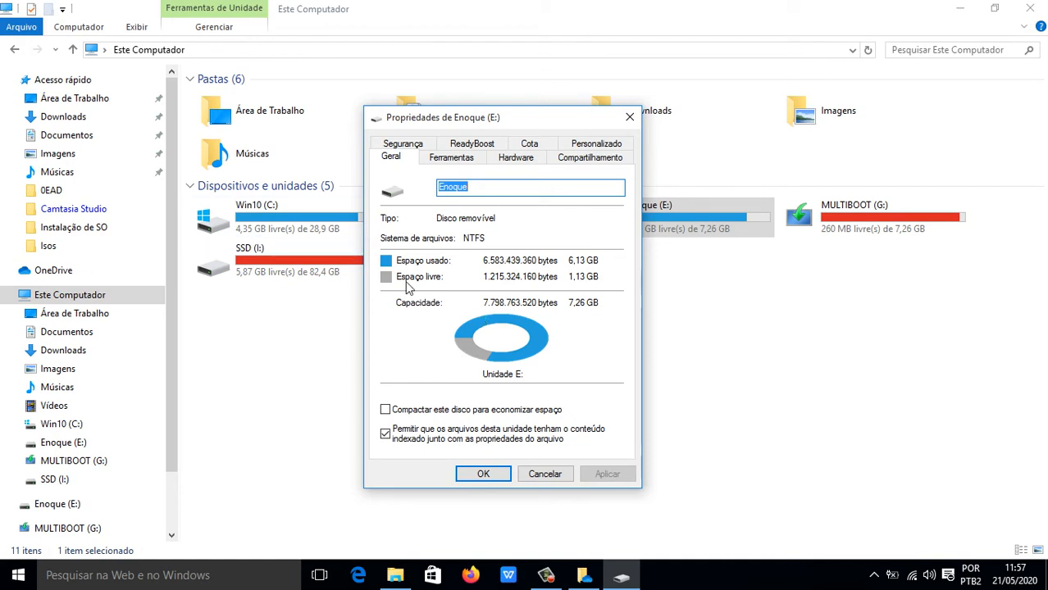
click(594, 158)
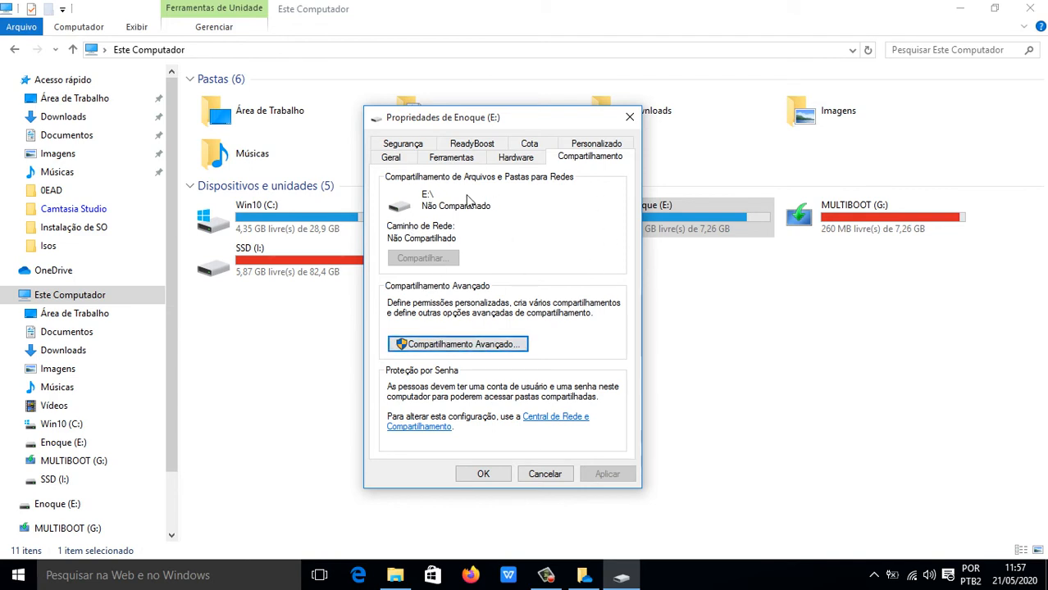
click(390, 160)
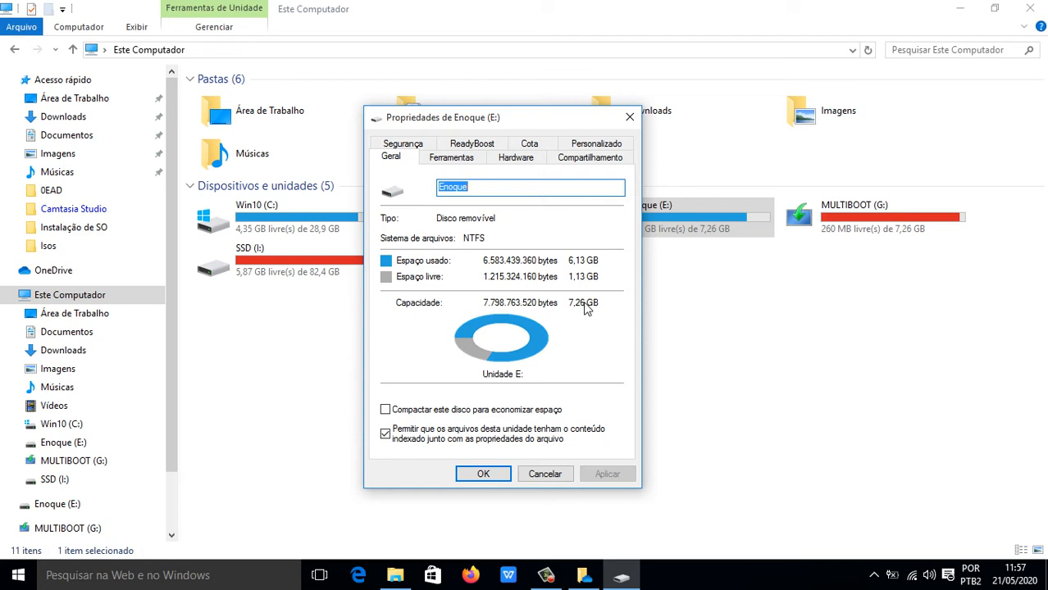
click(549, 478)
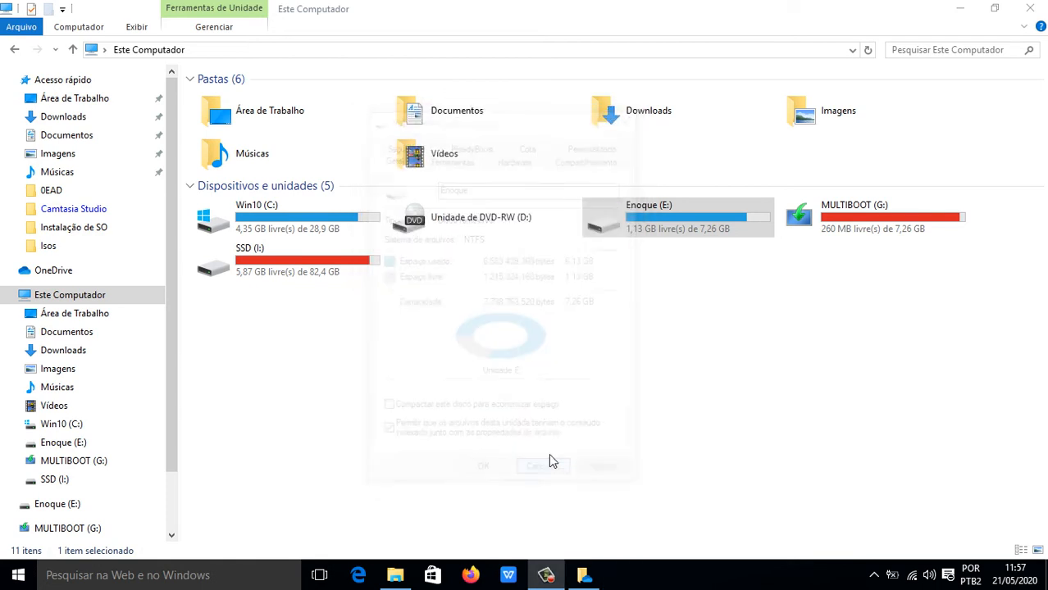
click(645, 341)
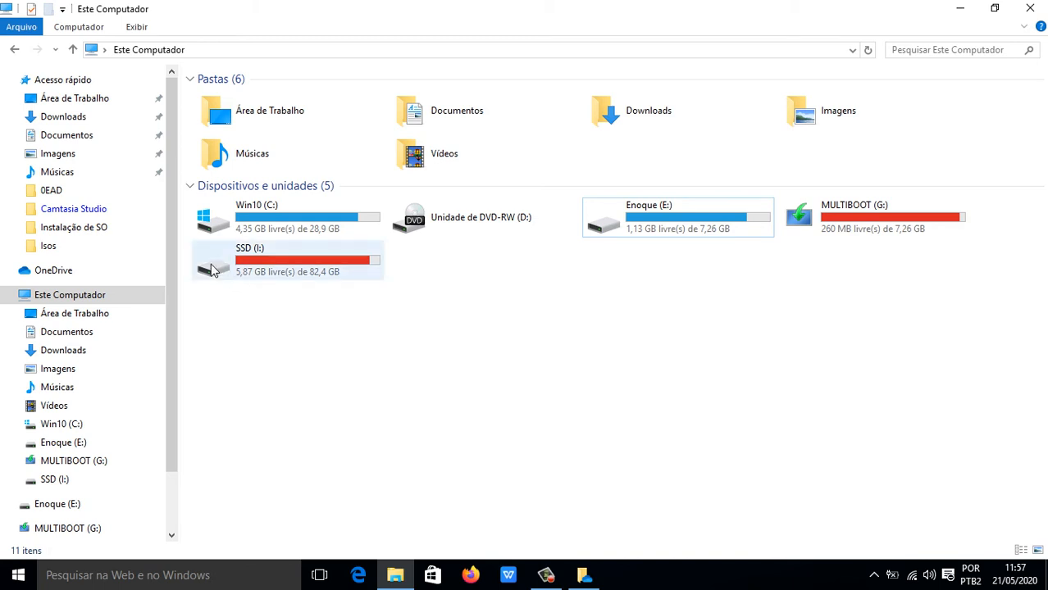
Open the Documentos folder and select the UC1 Aulas PDF.
click(74, 141)
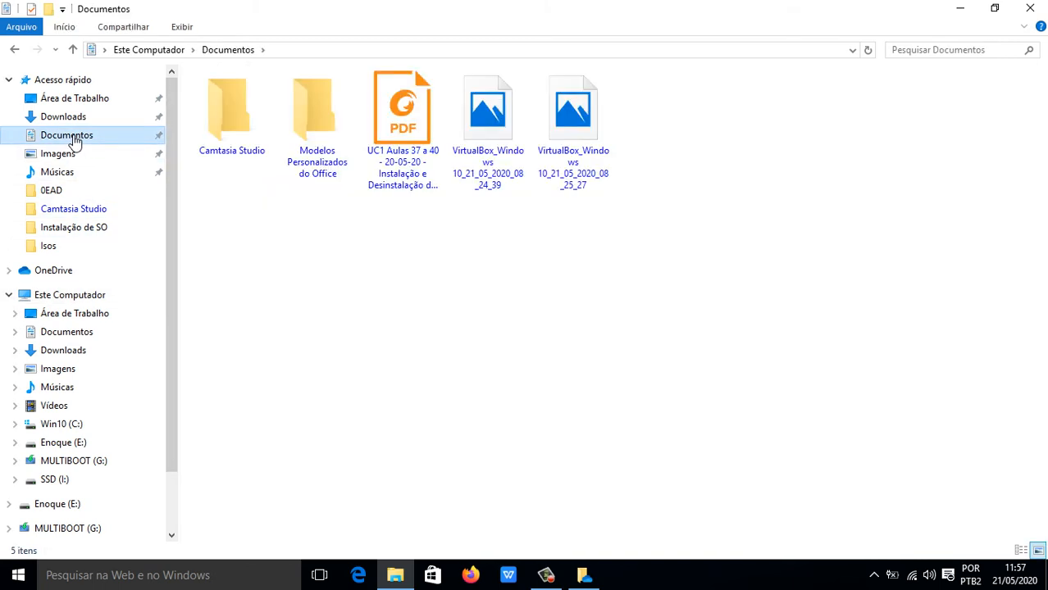
click(399, 133)
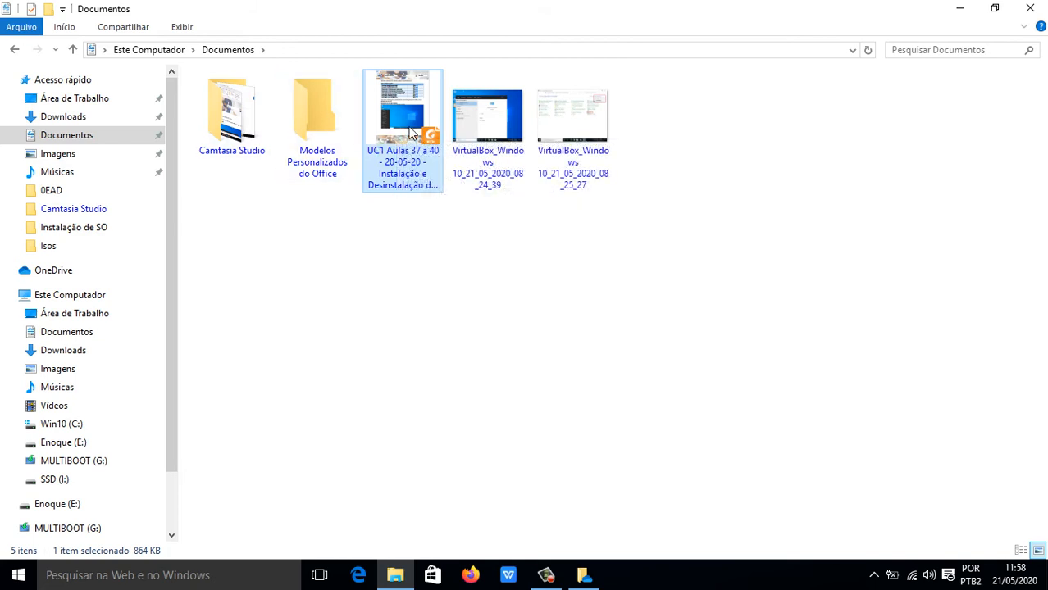
right_click(411, 127)
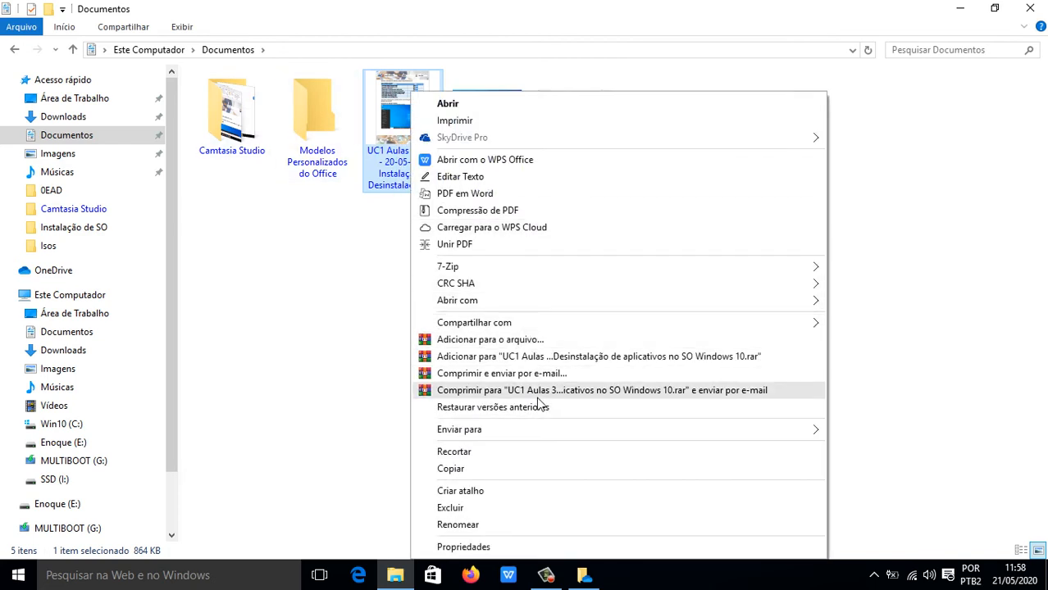
mouse_move(533, 439)
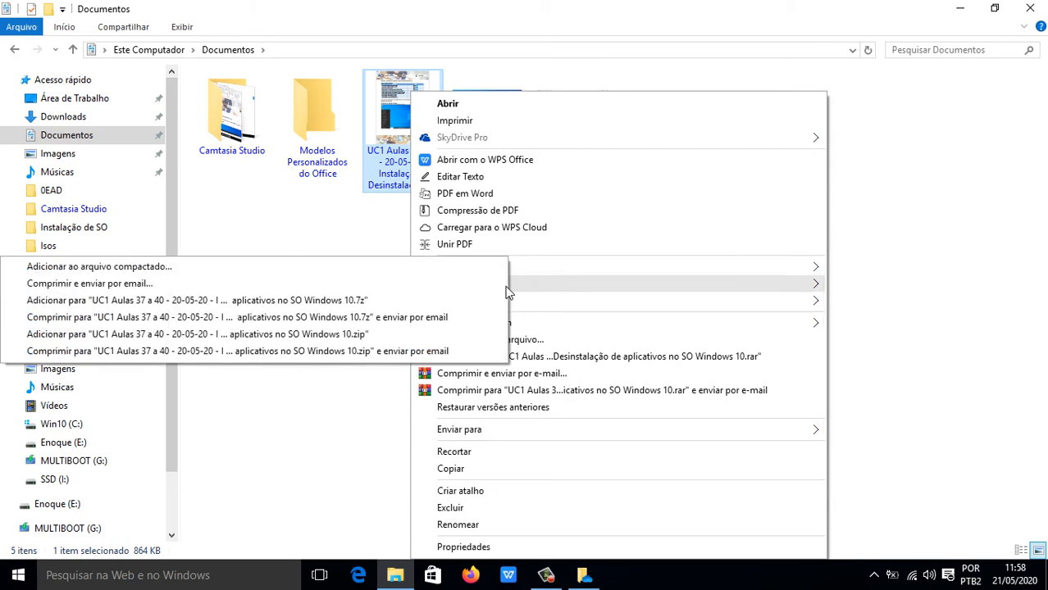
click(328, 244)
click(392, 146)
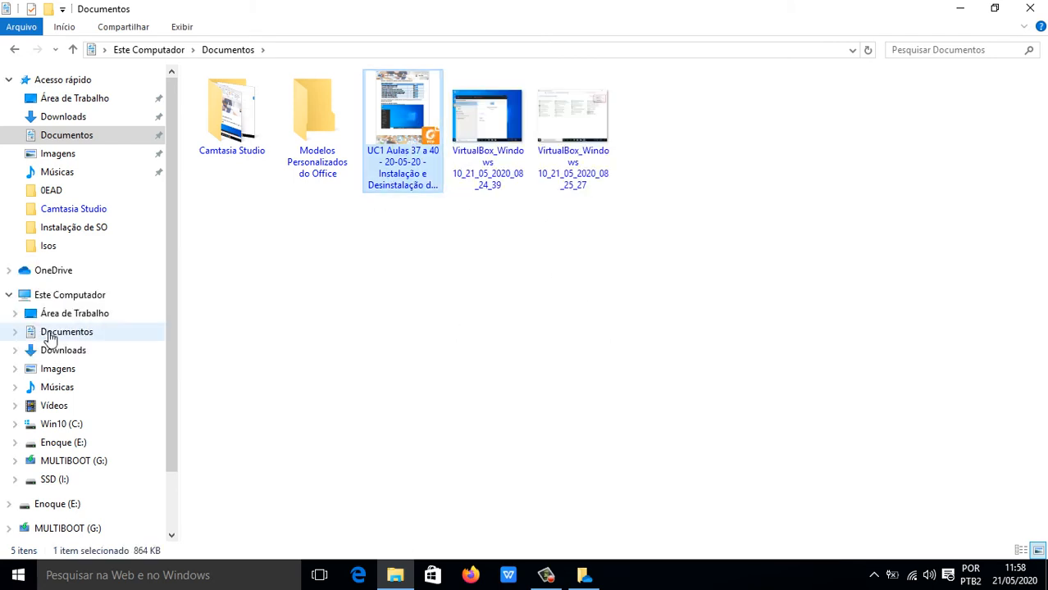
Paste the UC1 Aulas PDF into drive Enoque (E:), then reopen its Enviar para menu in Documentos.
click(82, 442)
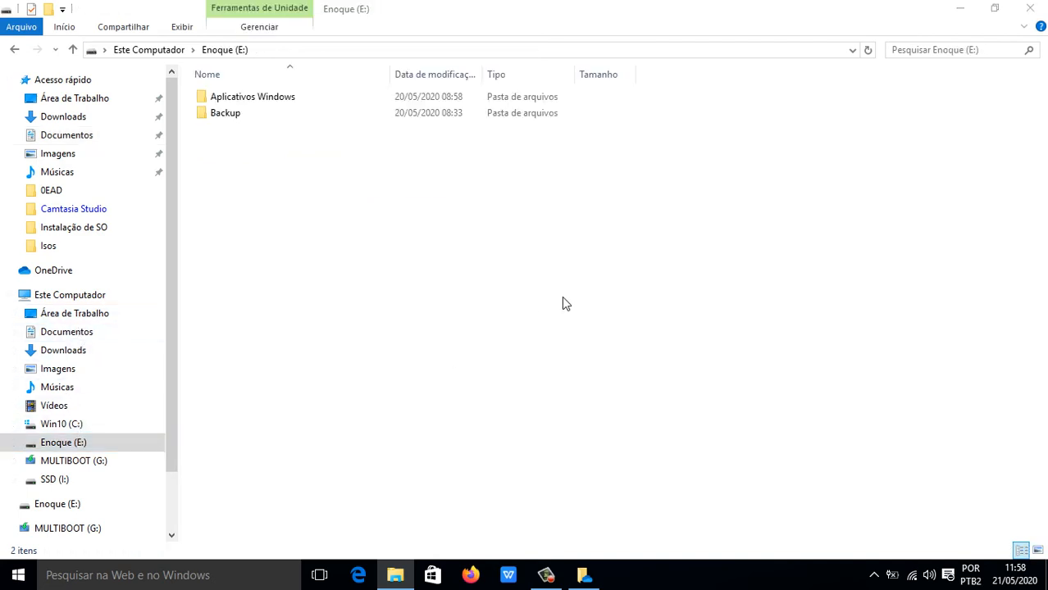
key(ctrl+v)
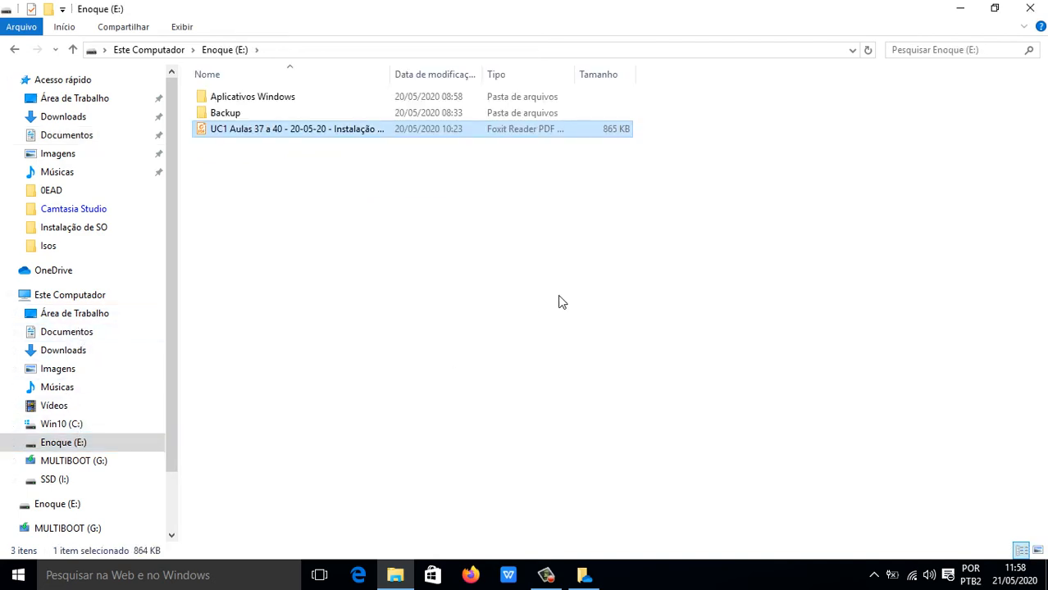
click(15, 51)
right_click(423, 164)
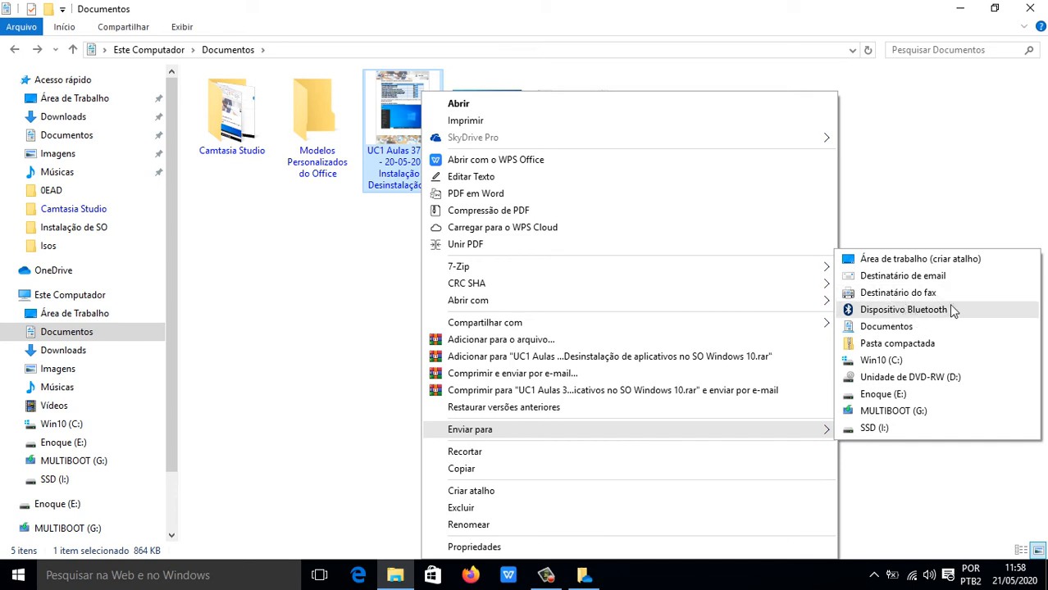
Browse Área de Trabalho, Documentos, Downloads, Imagens, Músicas and Vídeos, then collapse Este Computador.
click(341, 285)
drag(171, 277, 176, 331)
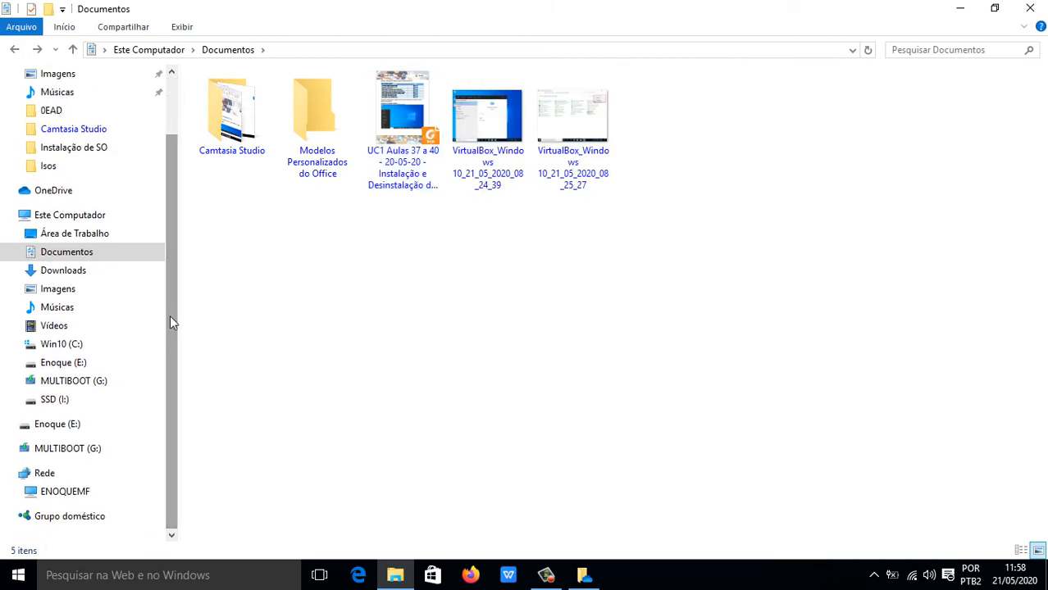
click(82, 236)
click(85, 251)
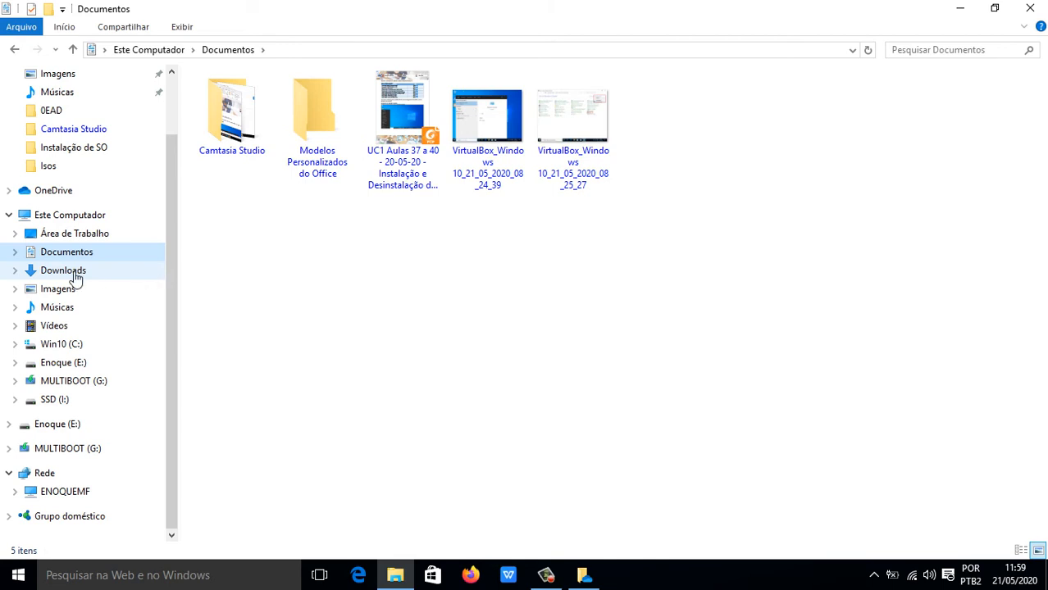
click(71, 273)
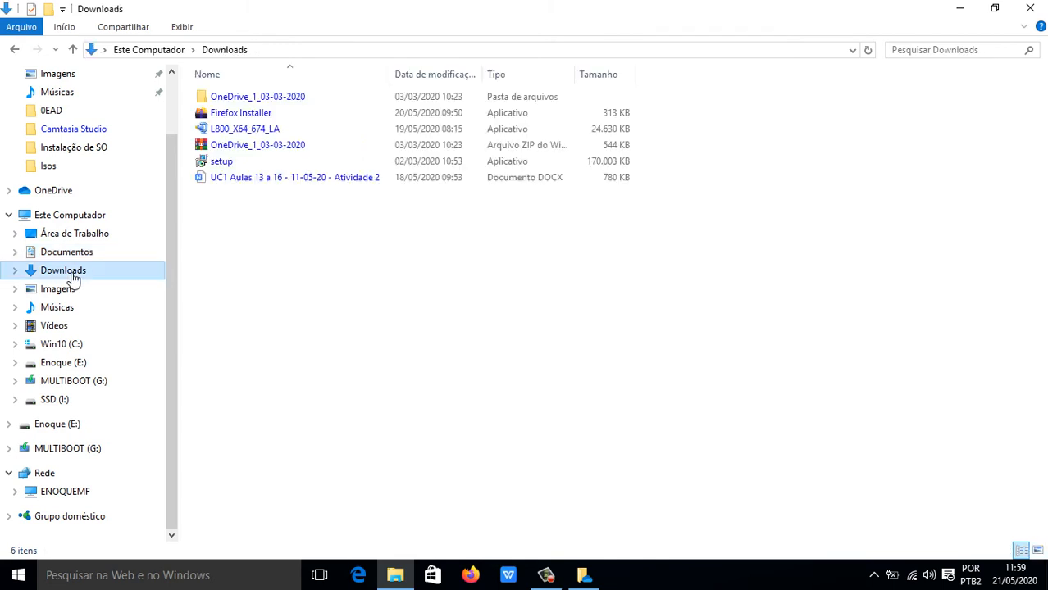
click(70, 292)
click(67, 310)
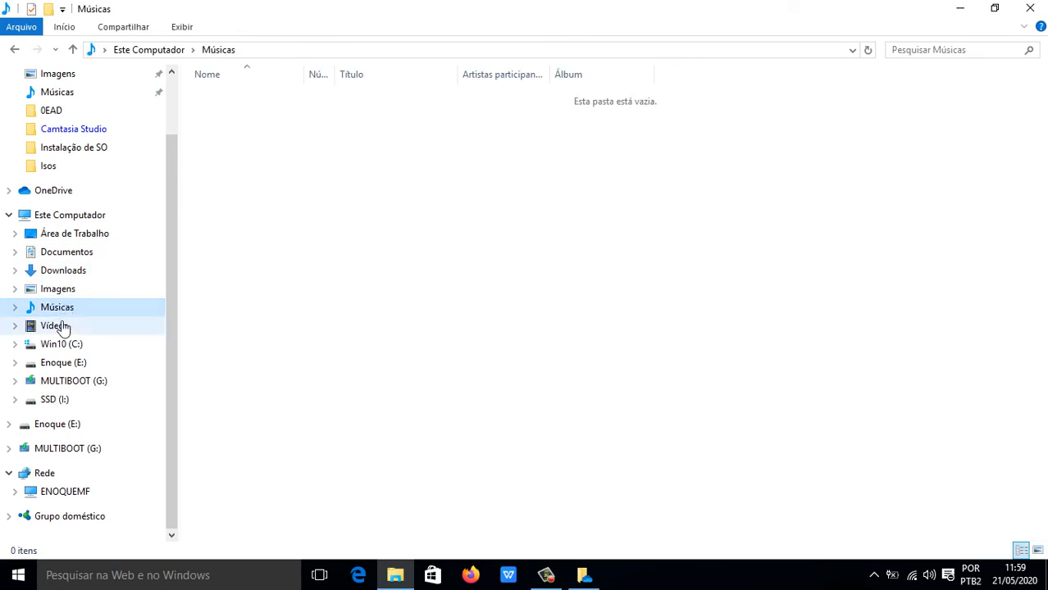
click(61, 327)
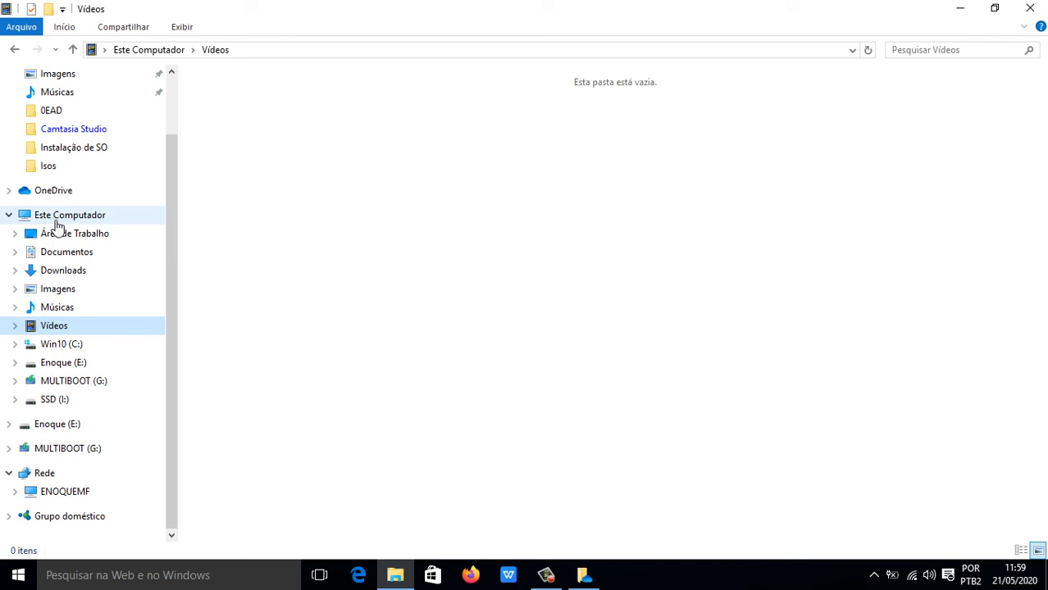
click(9, 215)
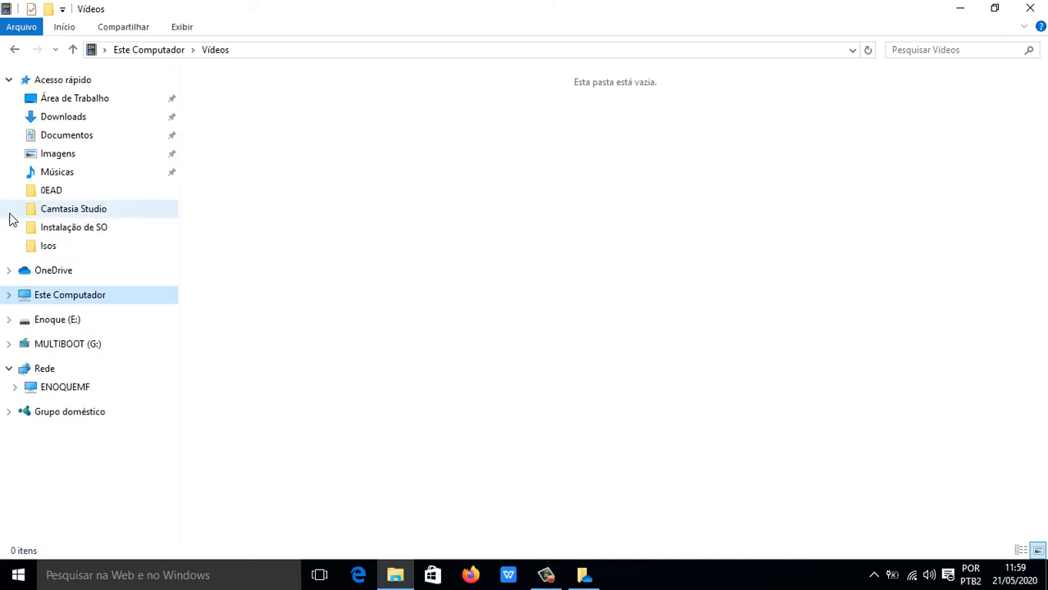
Expand Este Computador and view Rede, listing ENOQUEMF and the Roteador Wireless.
click(9, 297)
scroll(168, 297, down, 2)
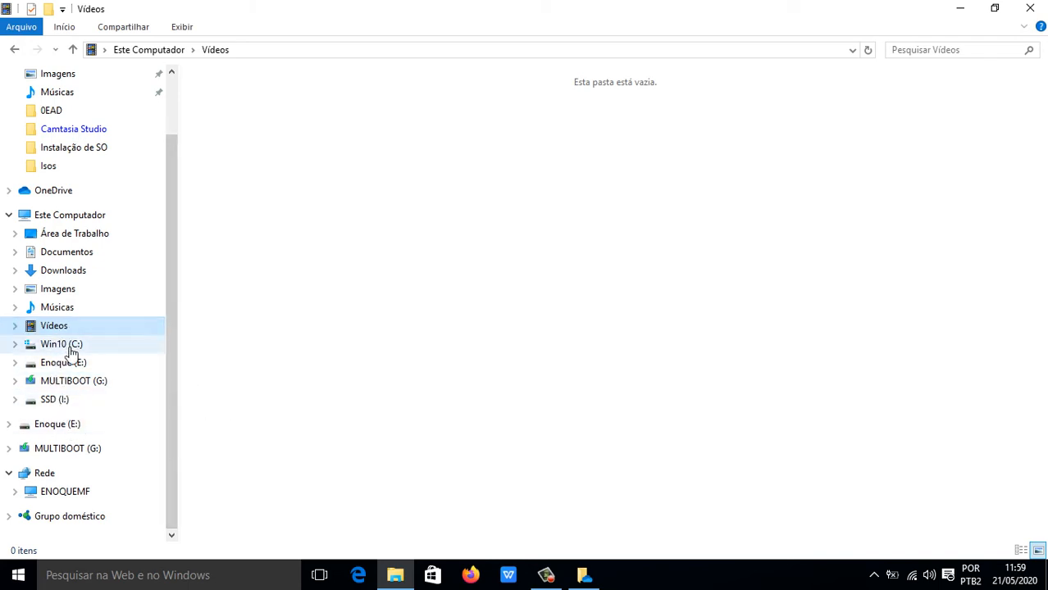
click(44, 475)
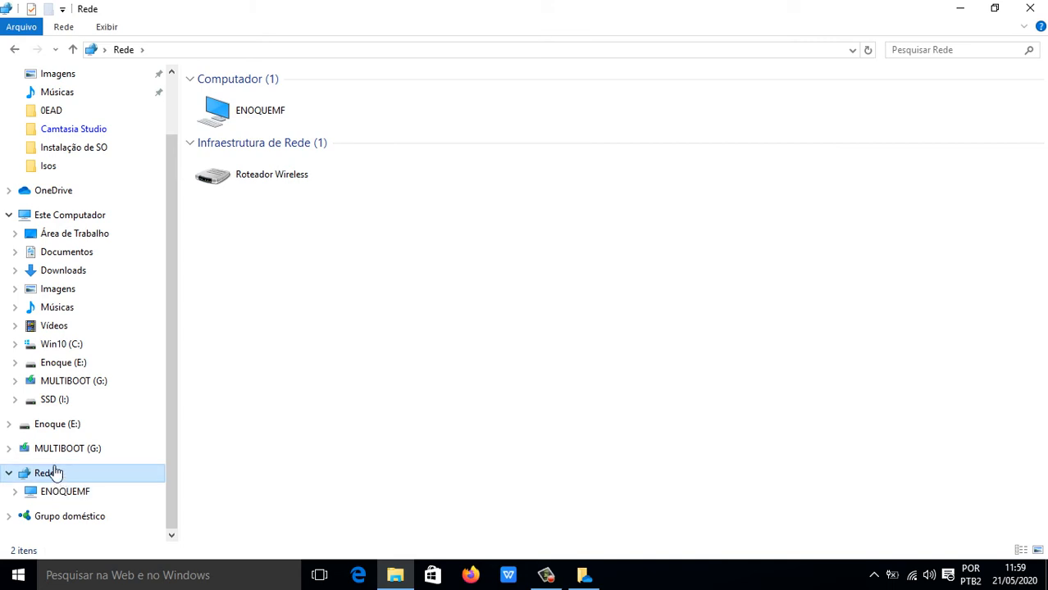
Try a \\ network path in the address bar, cancel it, and view Grupo doméstico.
click(392, 48)
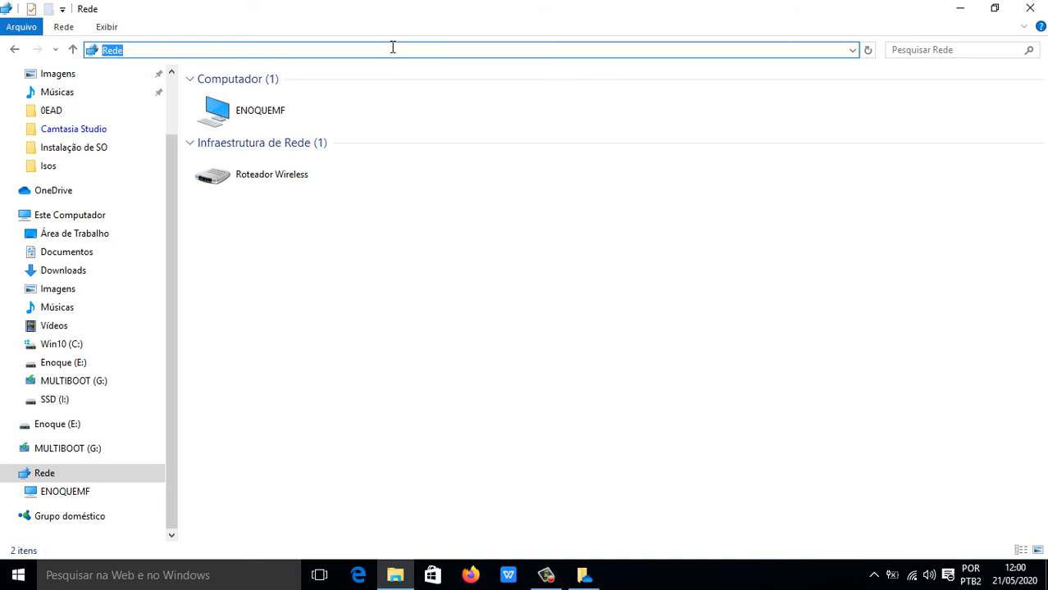
text(\\)
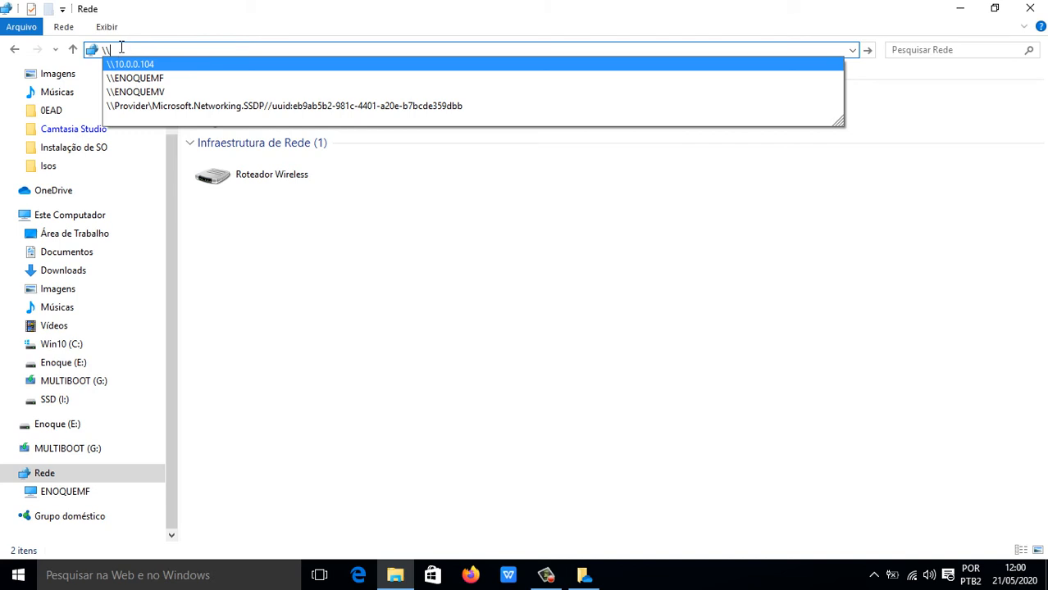
click(490, 383)
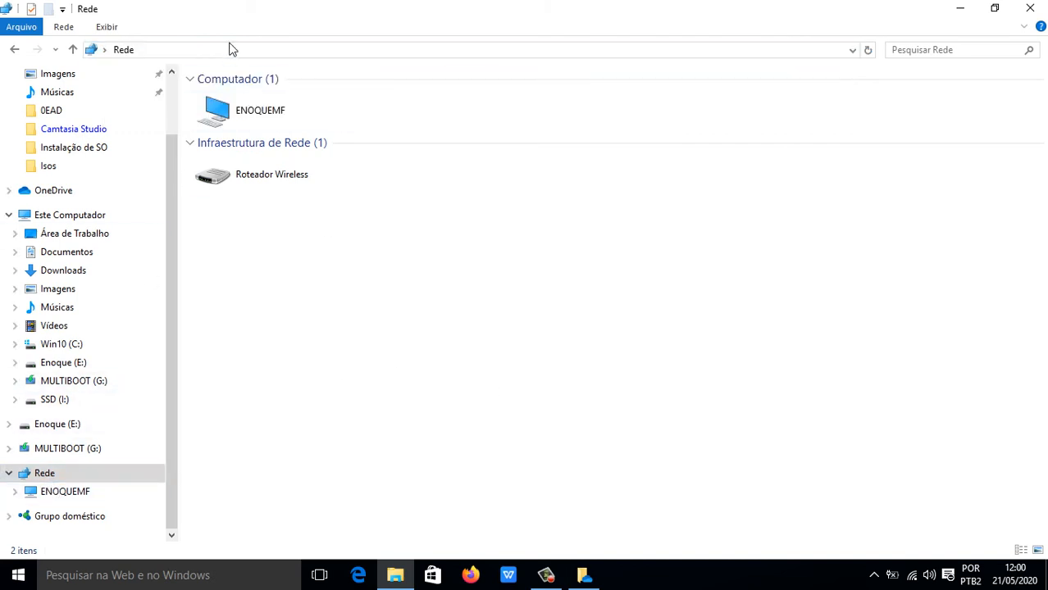
click(62, 518)
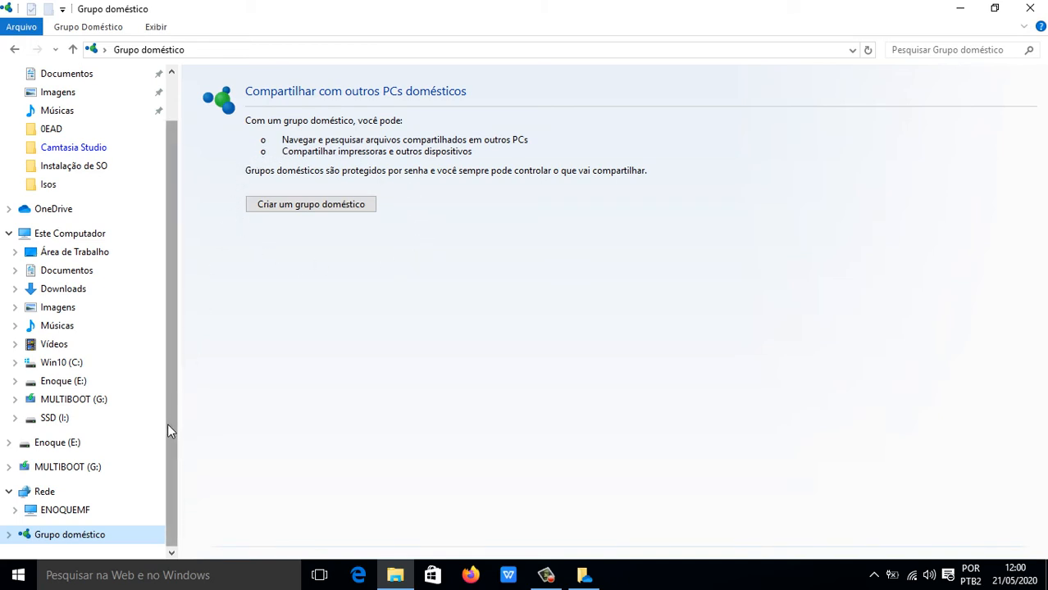
Scroll the navigation pane to the top and return to Área de Trabalho with its WPS Office shortcut.
drag(173, 428, 178, 390)
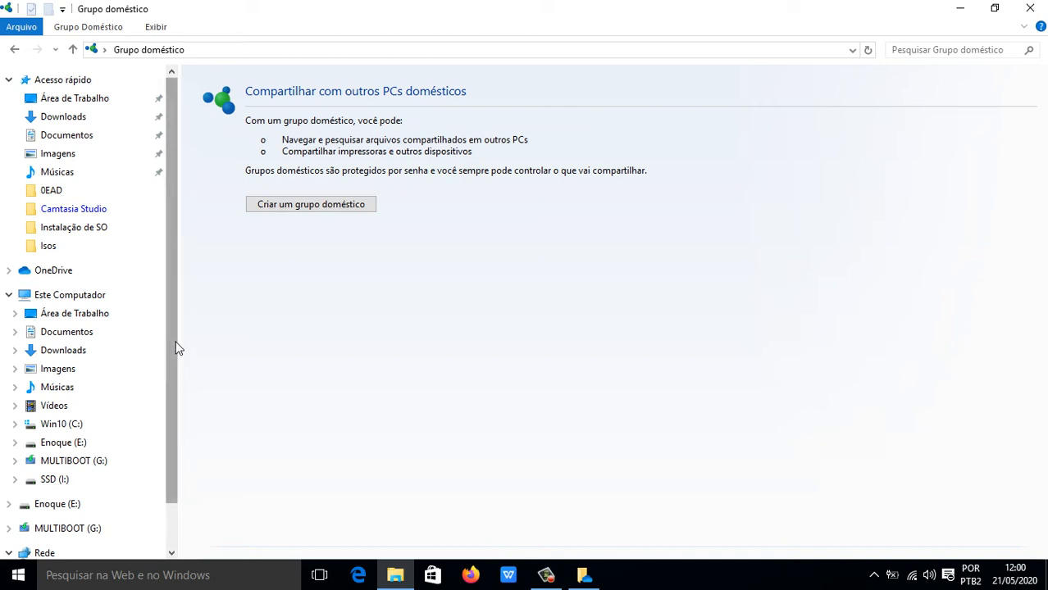
drag(176, 344, 181, 276)
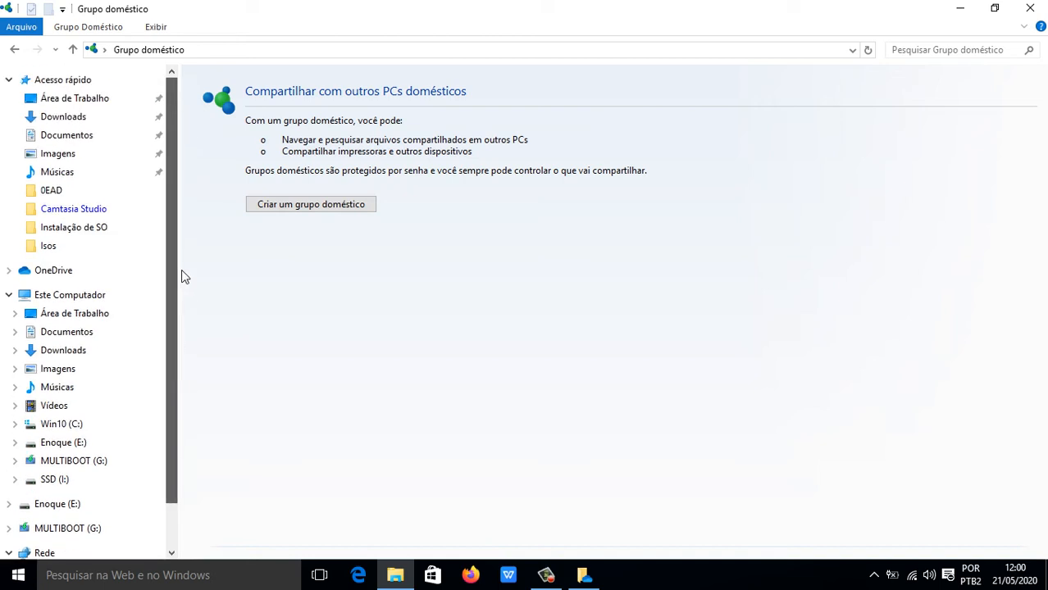
click(94, 100)
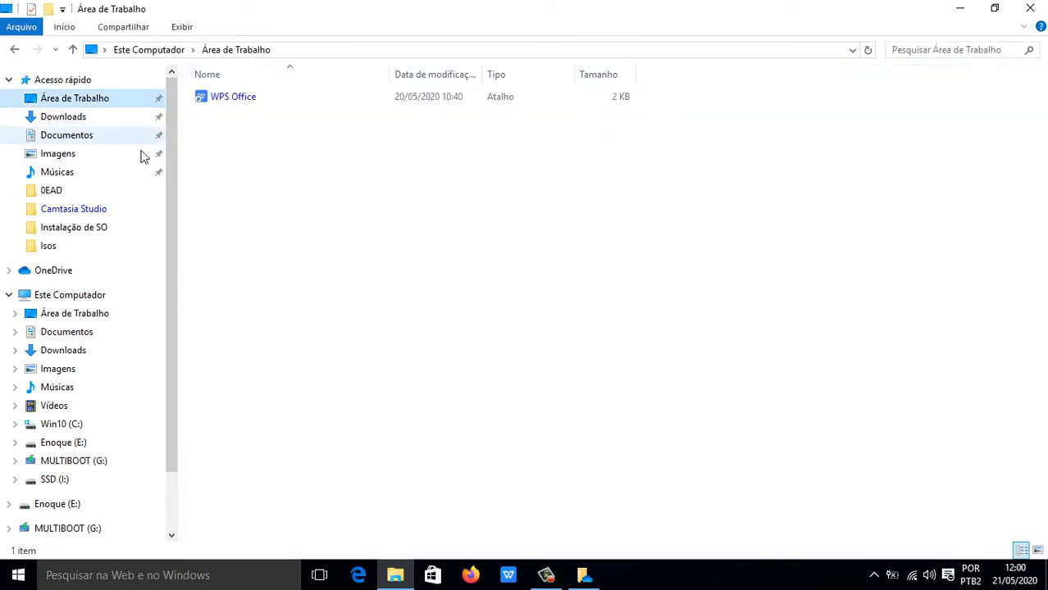
Show and dismiss the empty-space context menu in Área de Trabalho twice.
right_click(314, 207)
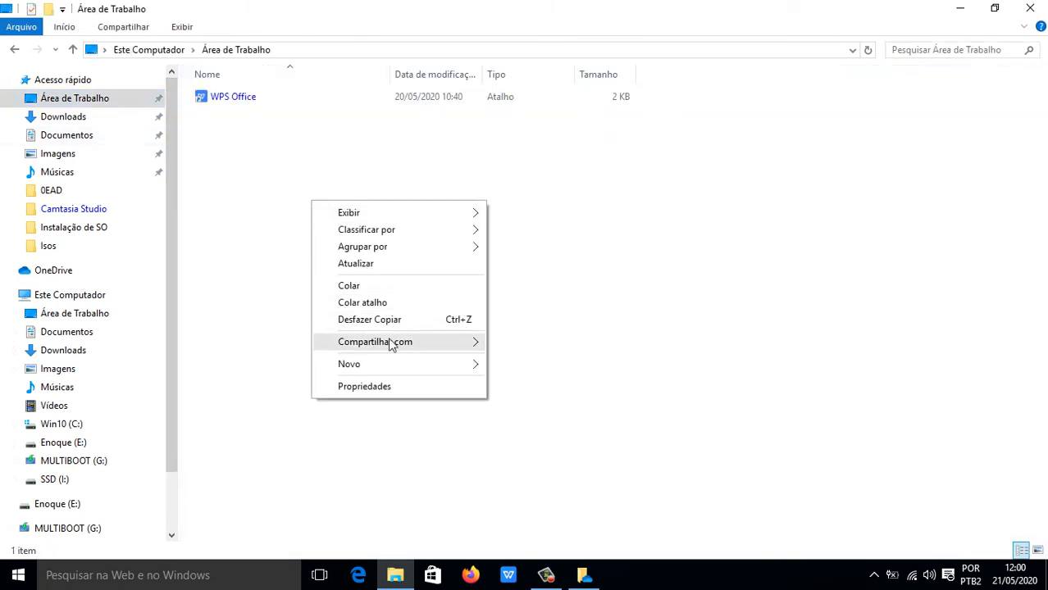
mouse_move(426, 369)
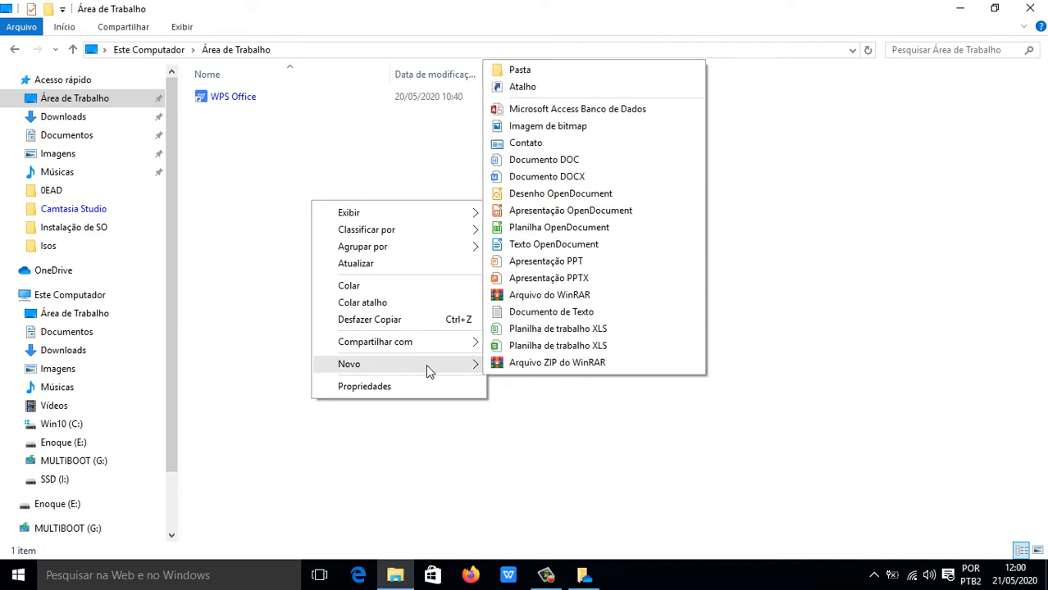
click(363, 175)
right_click(365, 171)
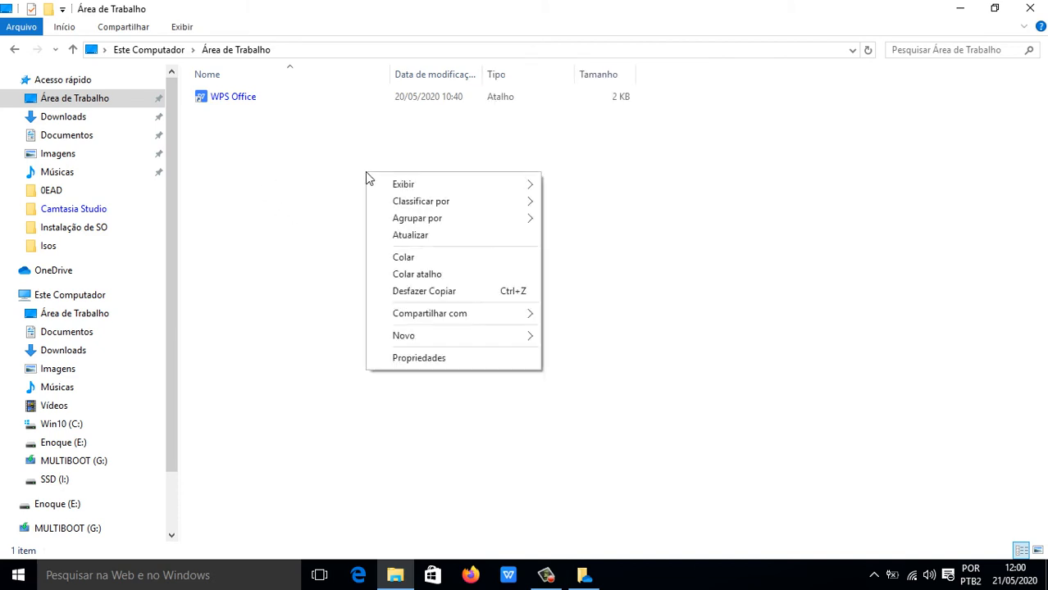
click(310, 180)
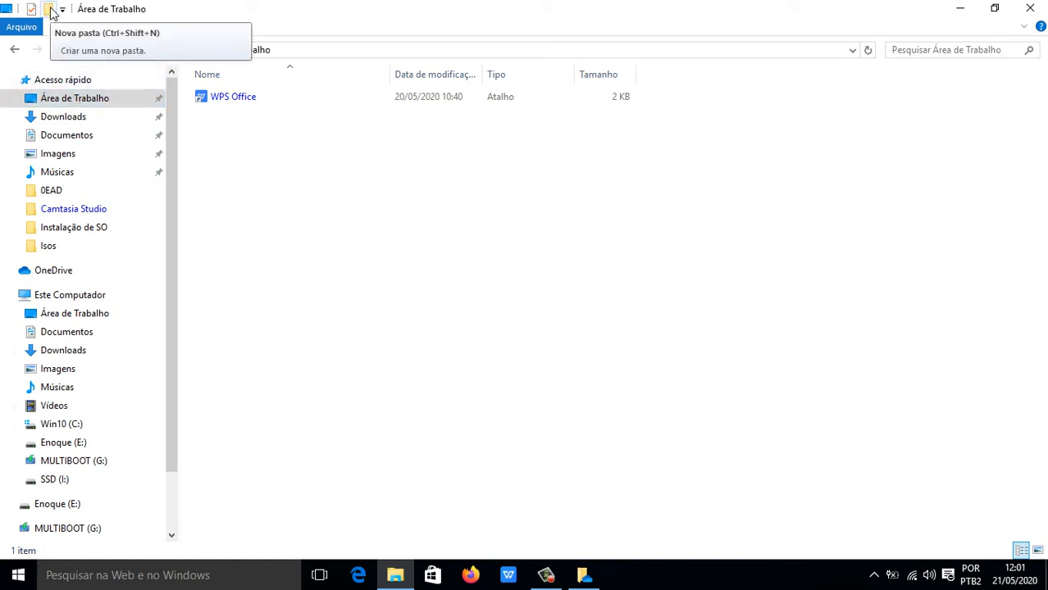
Create a new folder named Enoque in Área de Trabalho.
click(50, 9)
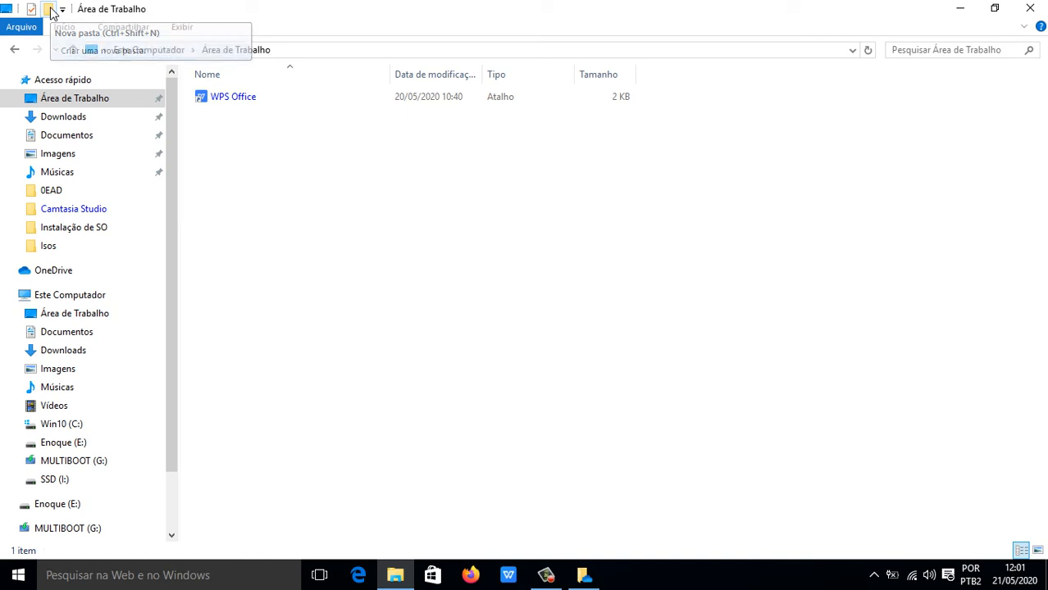
text(Enoque)
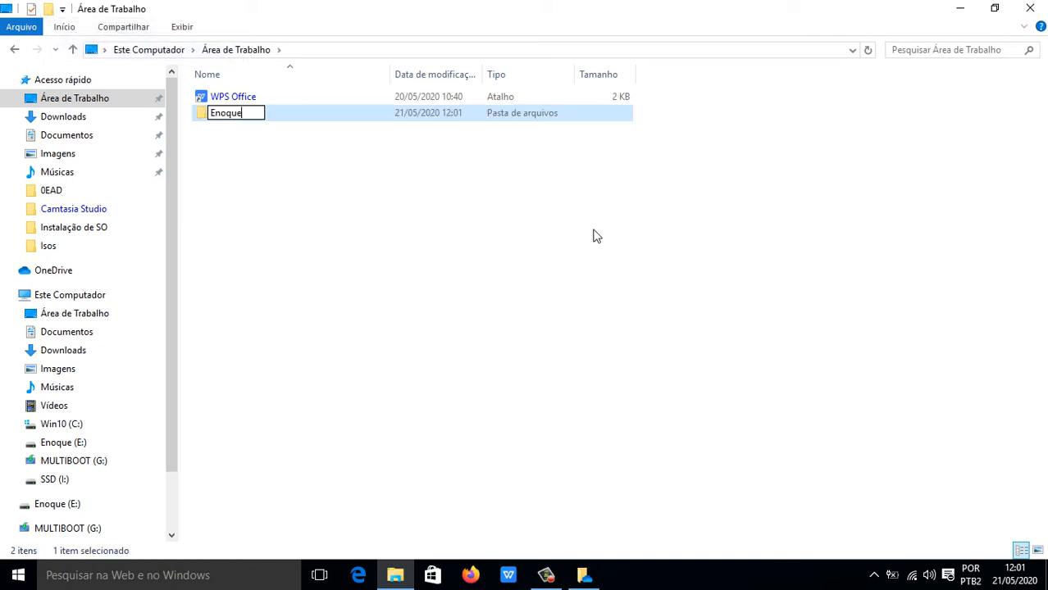
key(Return)
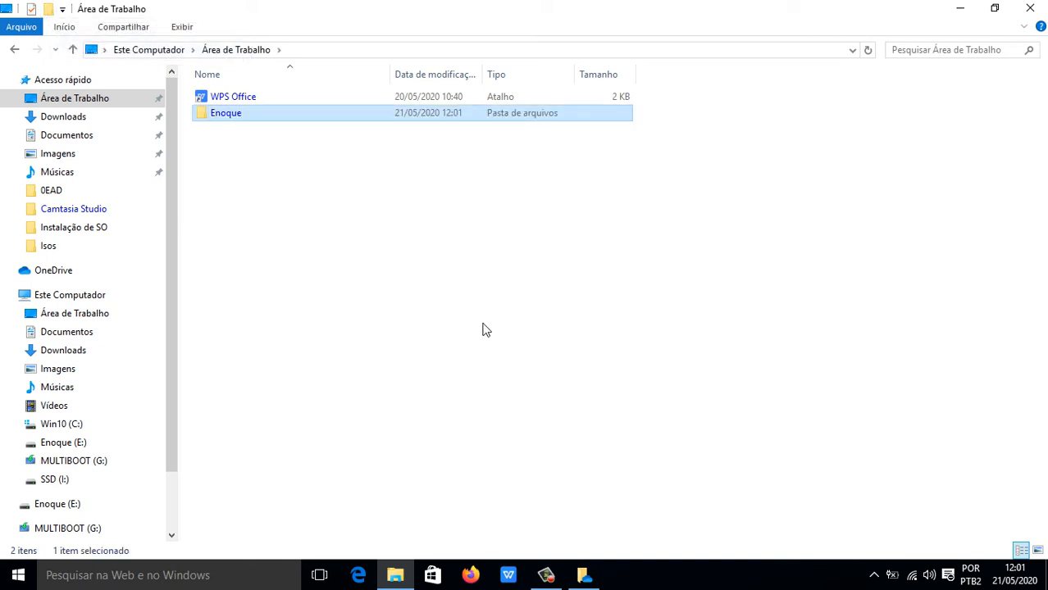
click(463, 336)
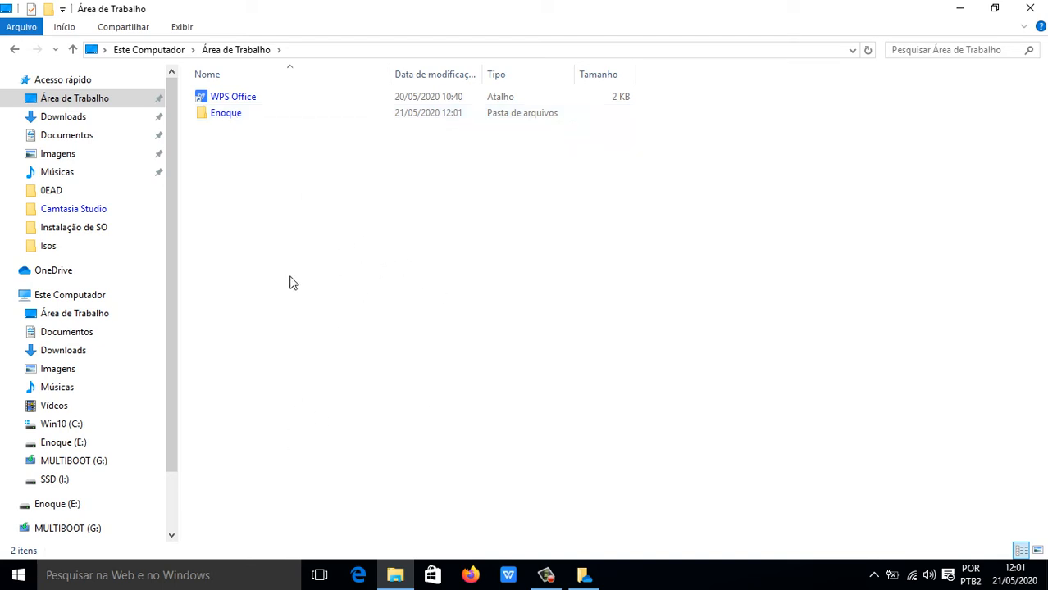
Open Enoque and create a subfolder named Videos inside it.
double_click(233, 114)
right_click(293, 198)
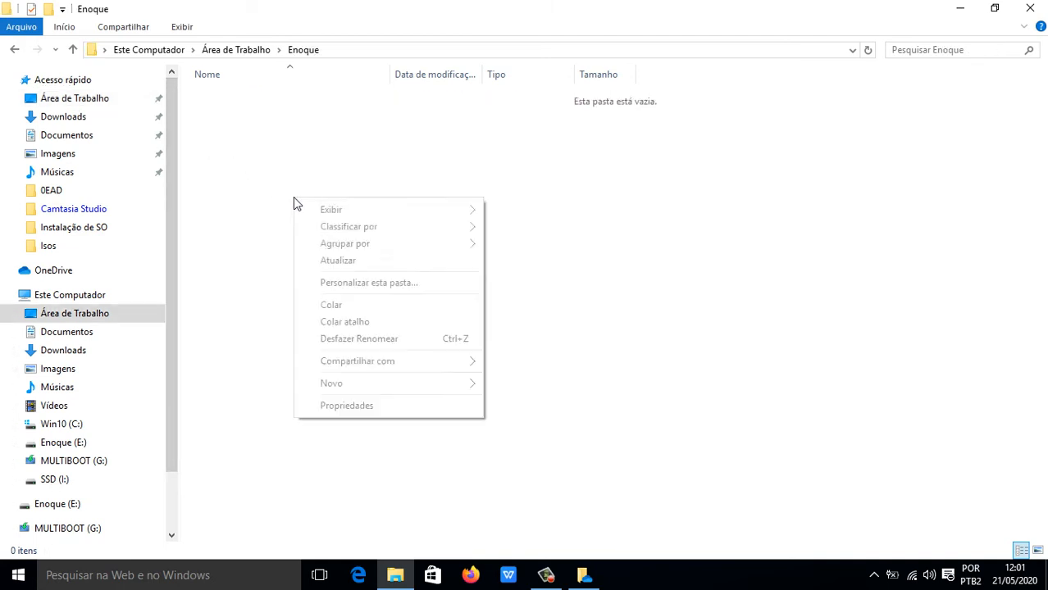
mouse_move(458, 392)
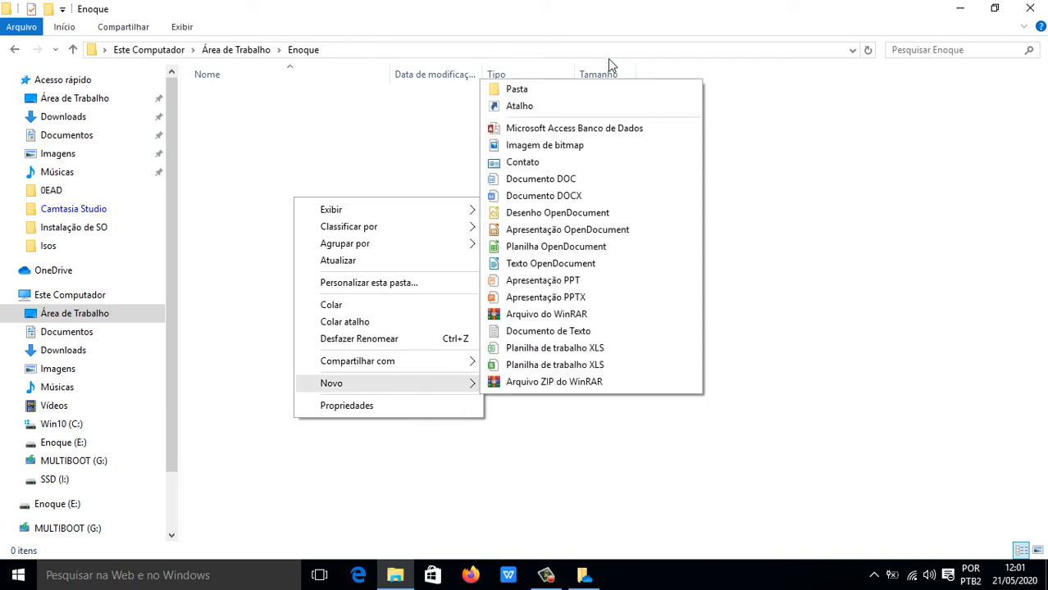
click(577, 90)
text(Videos)
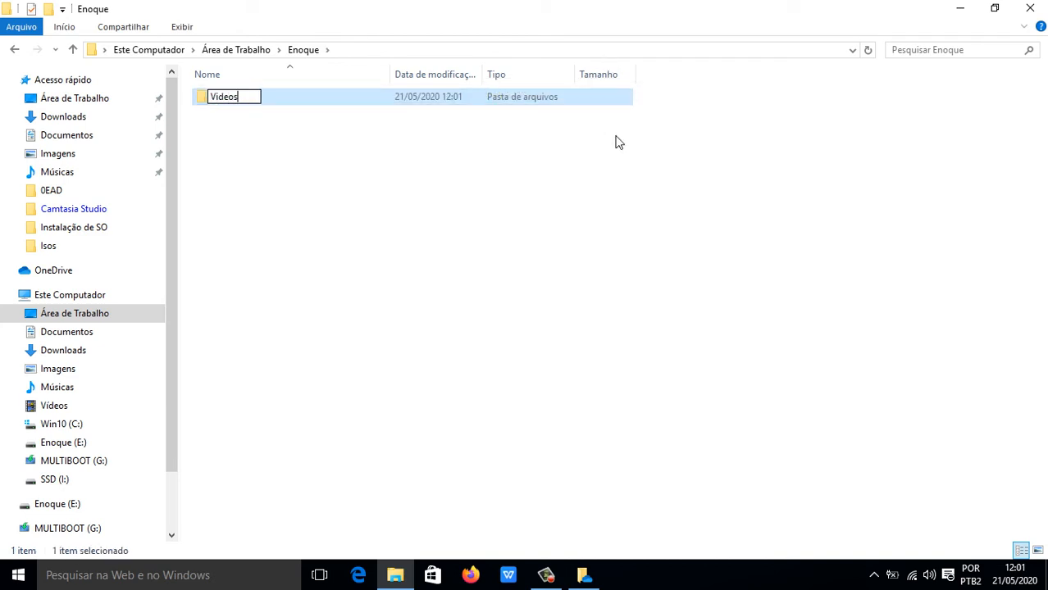
key(Return)
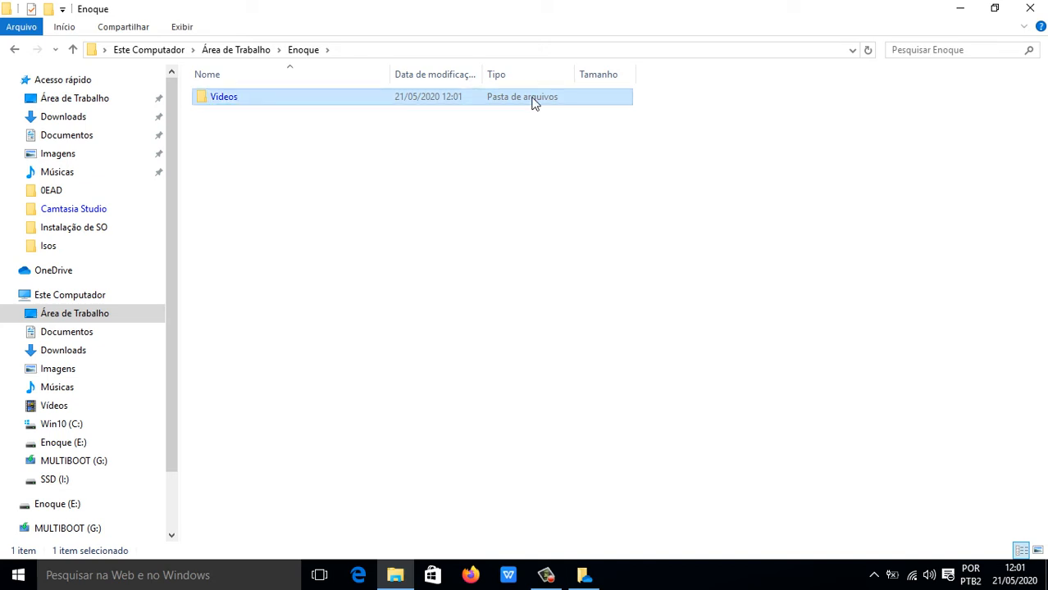
right_click(65, 319)
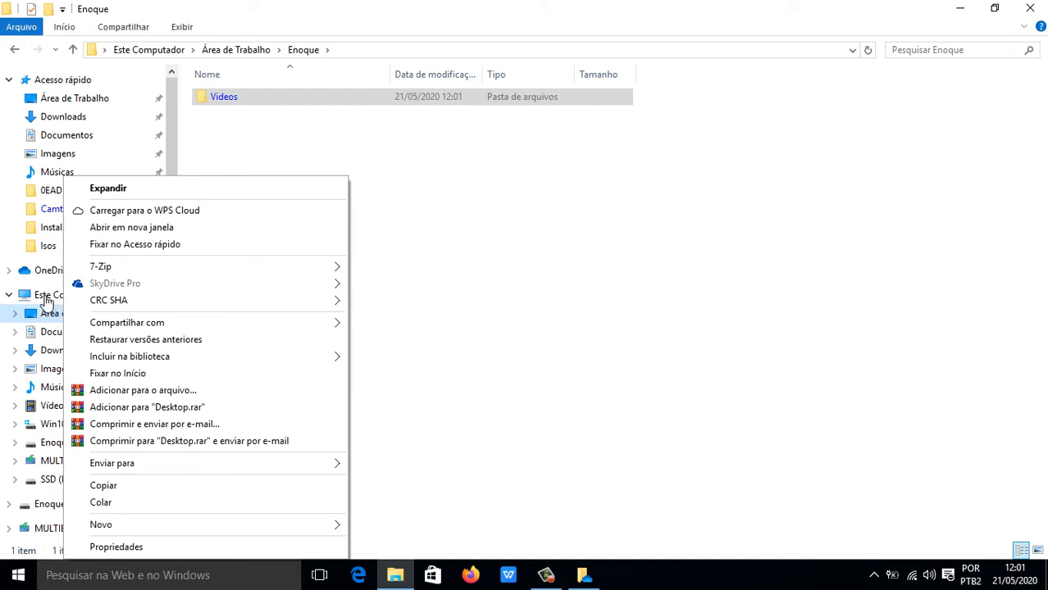
mouse_move(192, 358)
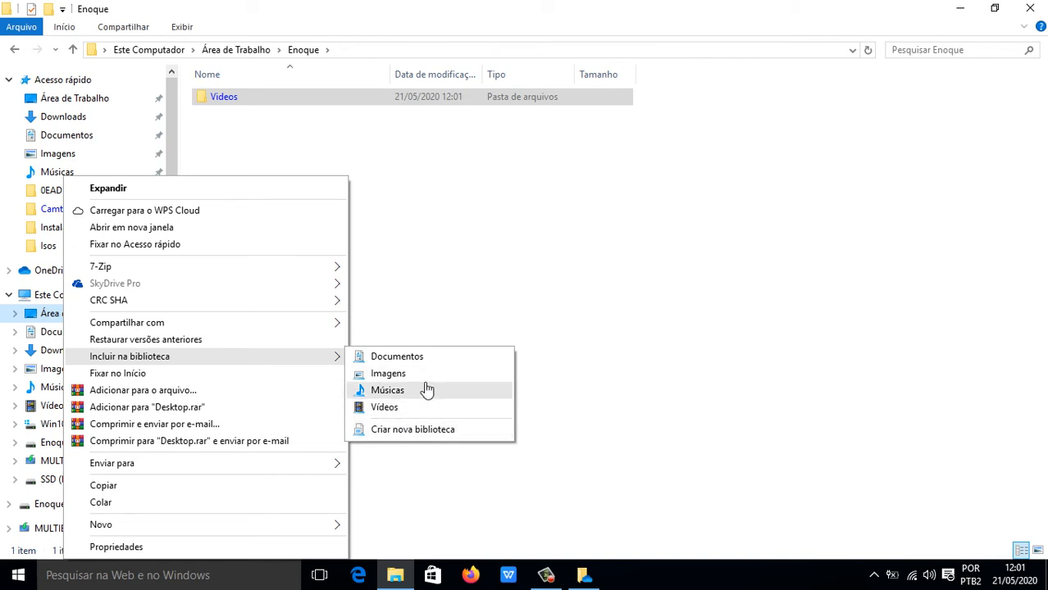
click(417, 190)
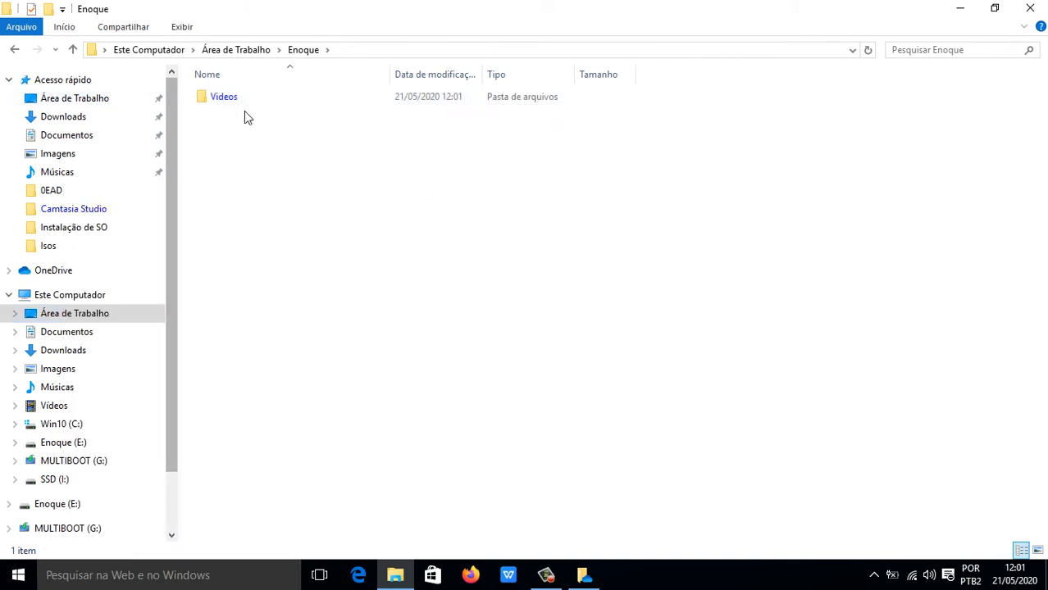
Create a Musicas subfolder inside Enoque, then return to Área de Trabalho.
right_click(260, 172)
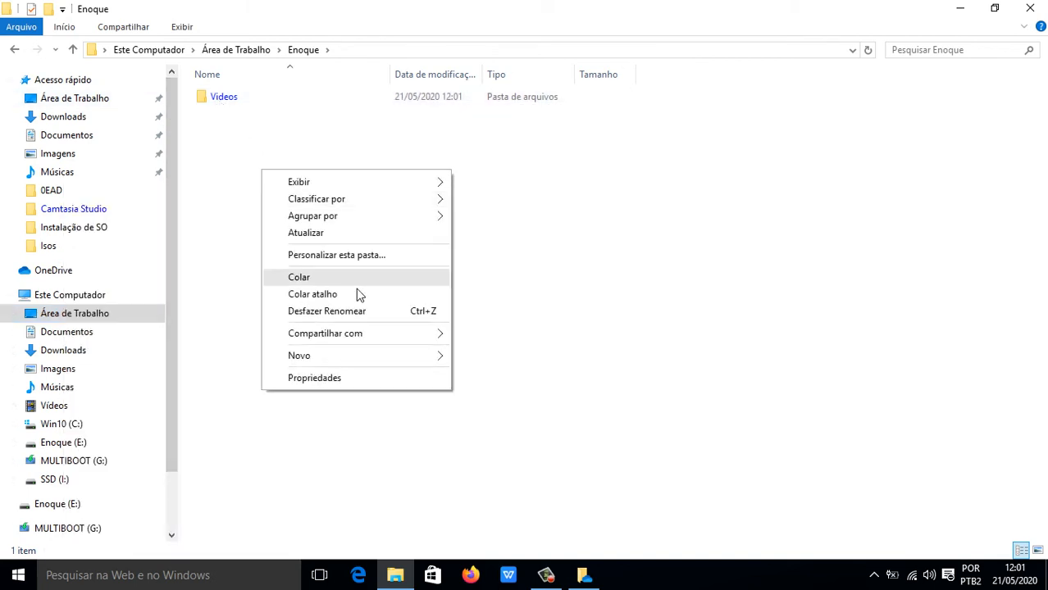
mouse_move(447, 358)
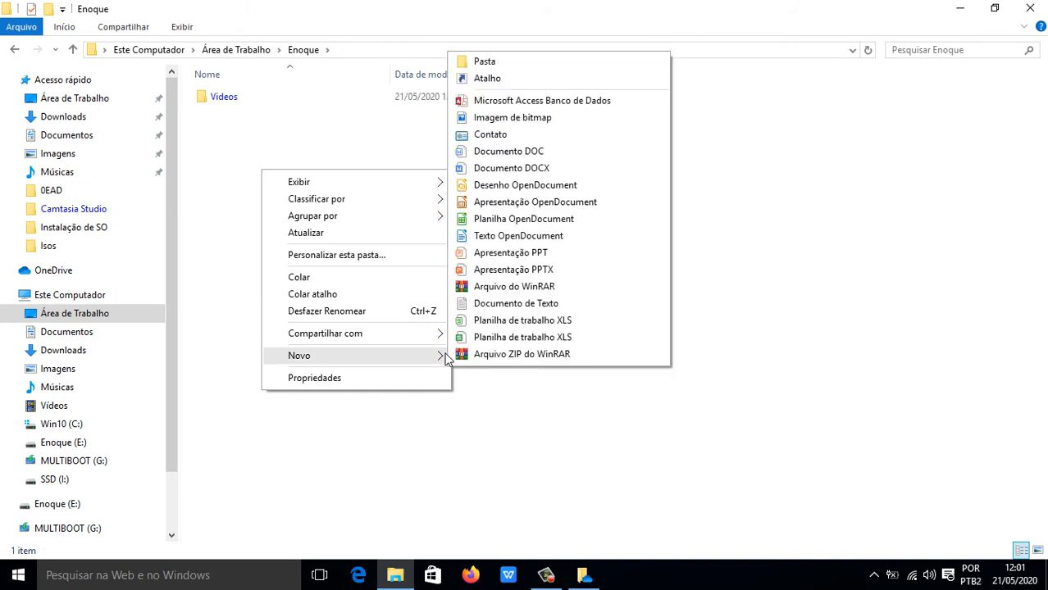
click(568, 66)
text(Musicas)
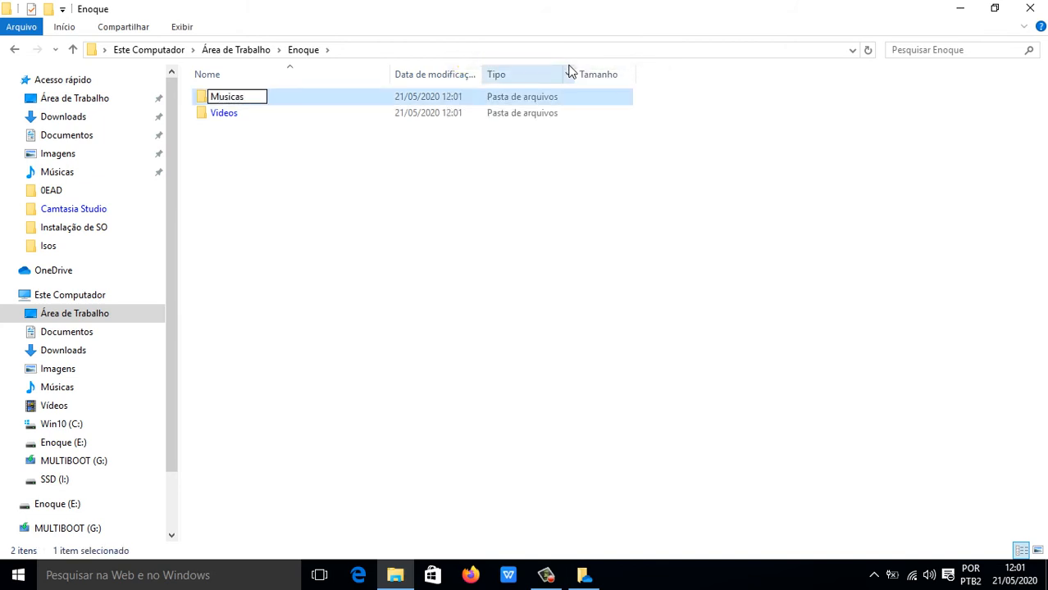
key(Return)
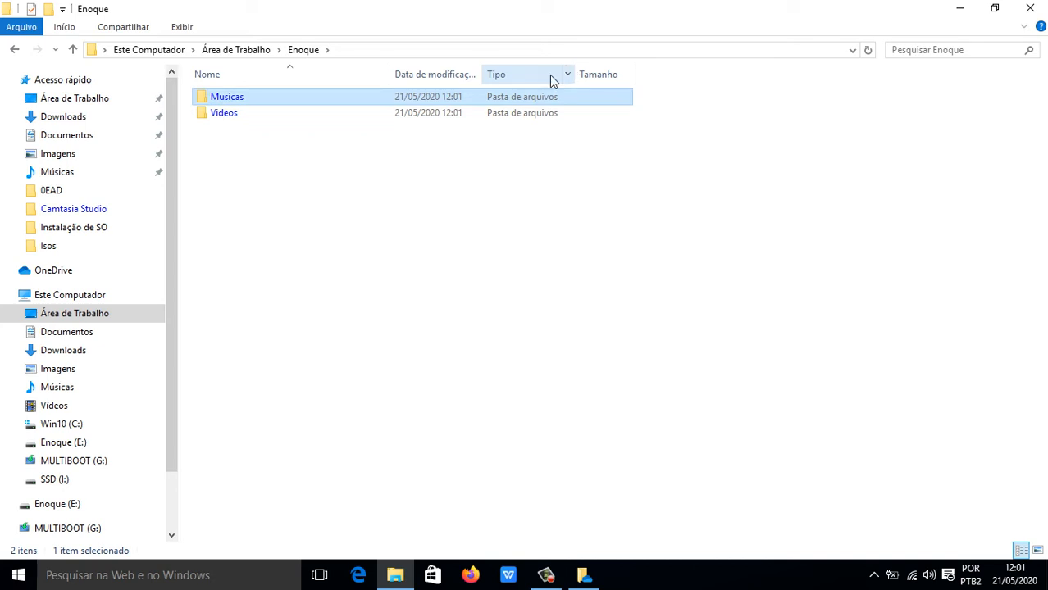
click(13, 49)
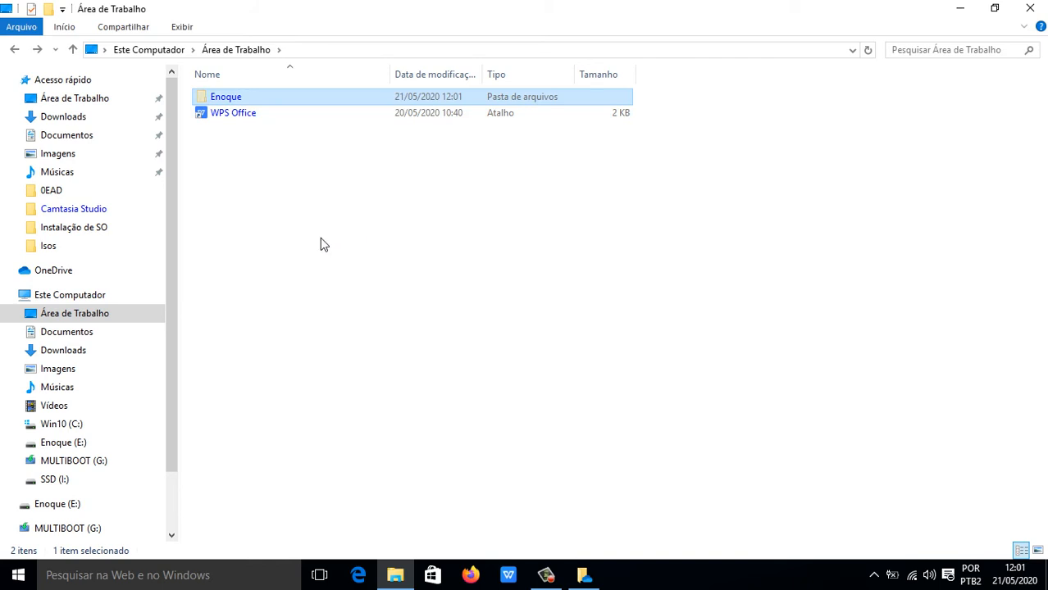
Send the Enoque folder to drive Enoque (E:) and view the drive's contents.
drag(168, 271, 169, 245)
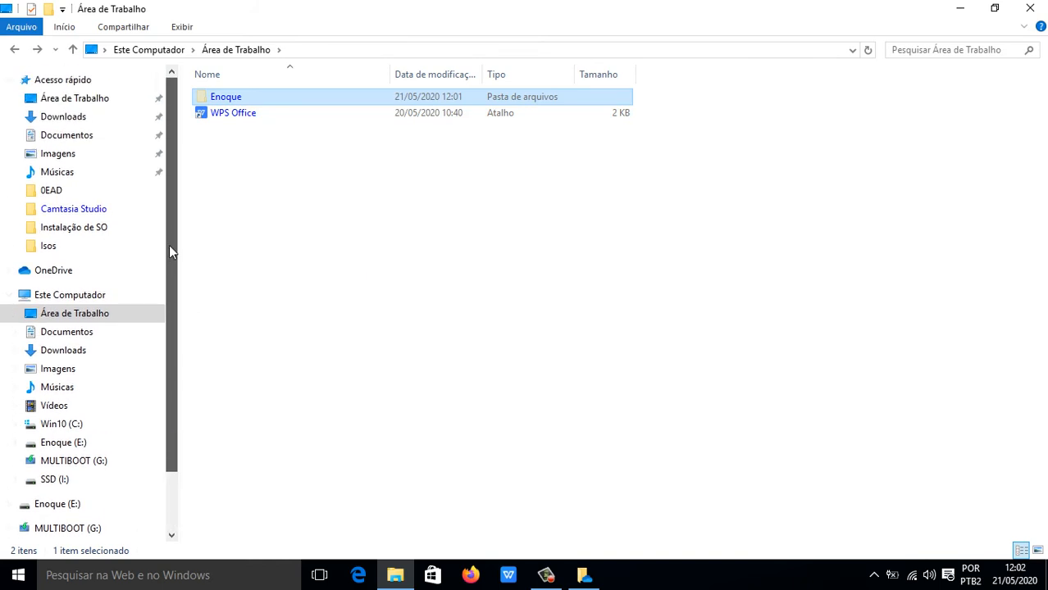
right_click(236, 97)
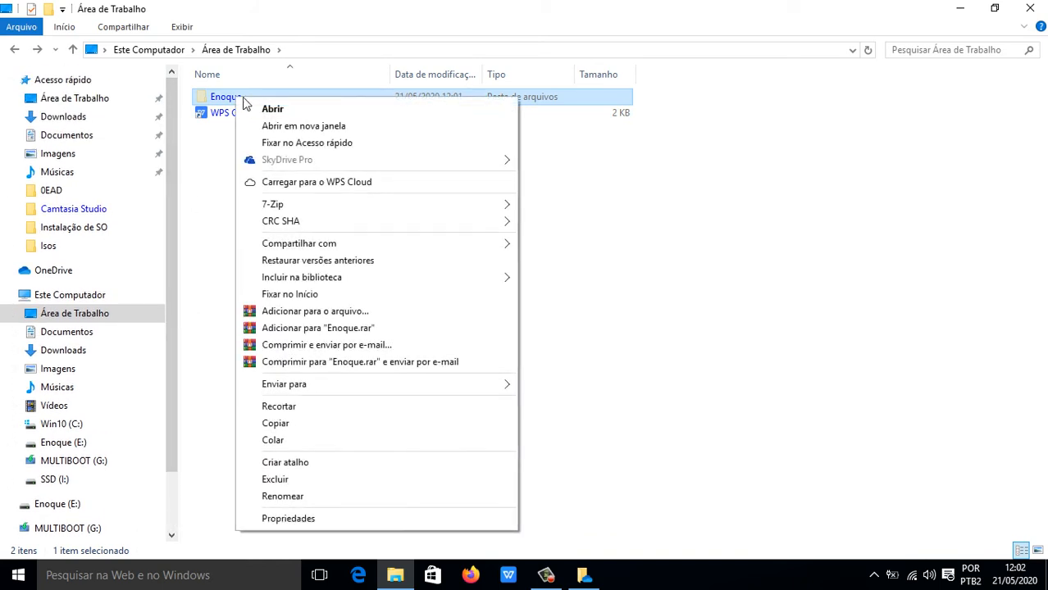
mouse_move(434, 387)
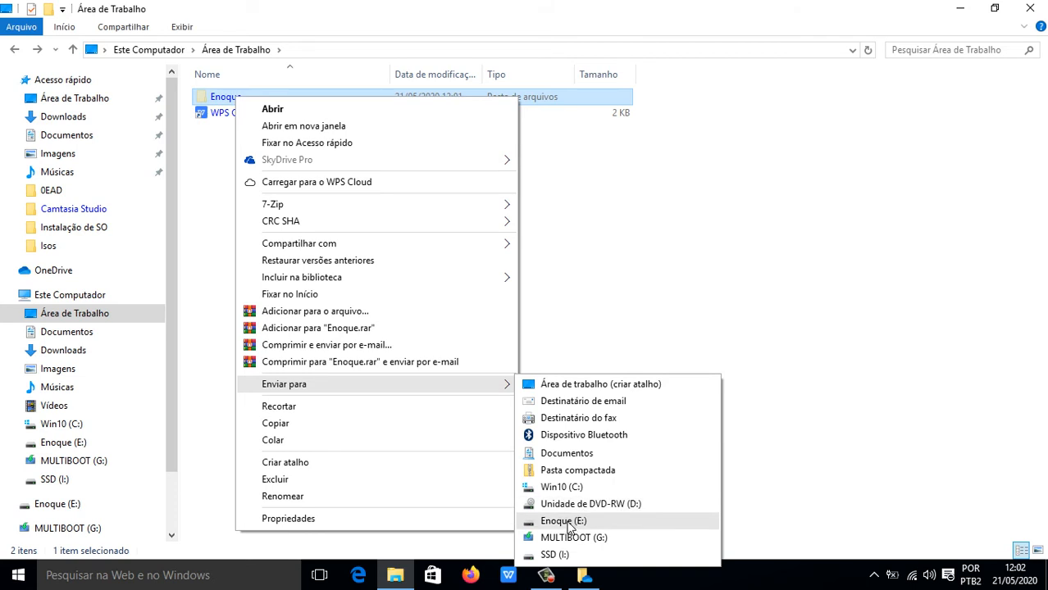
click(563, 521)
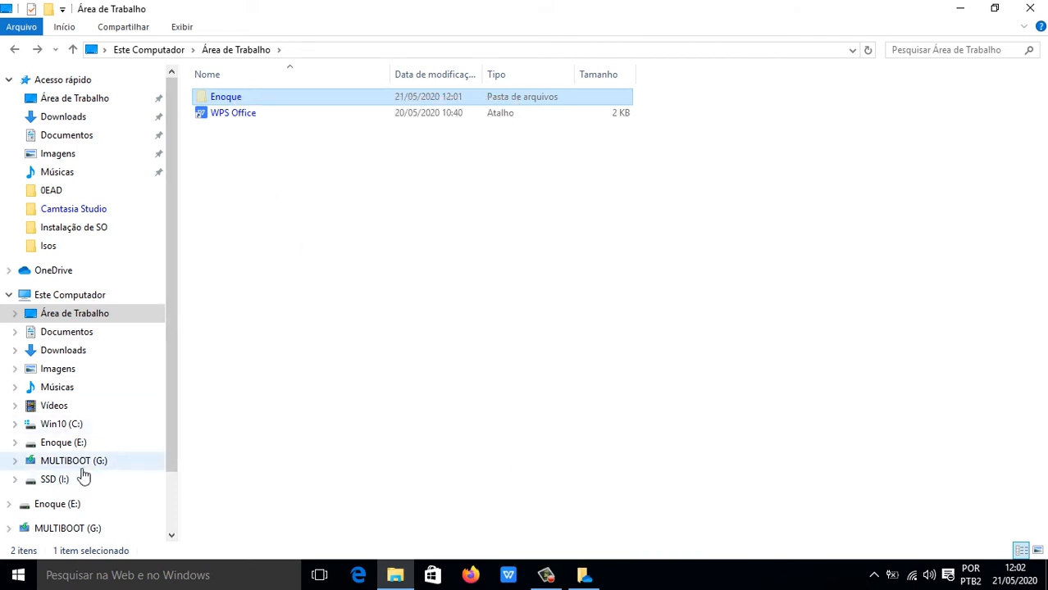
click(66, 443)
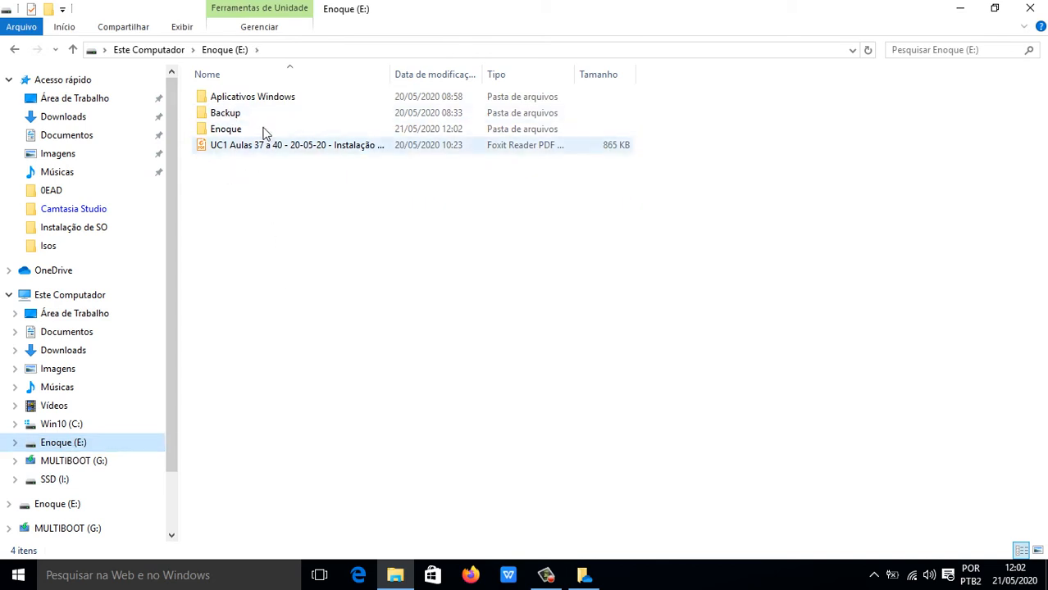
double_click(232, 134)
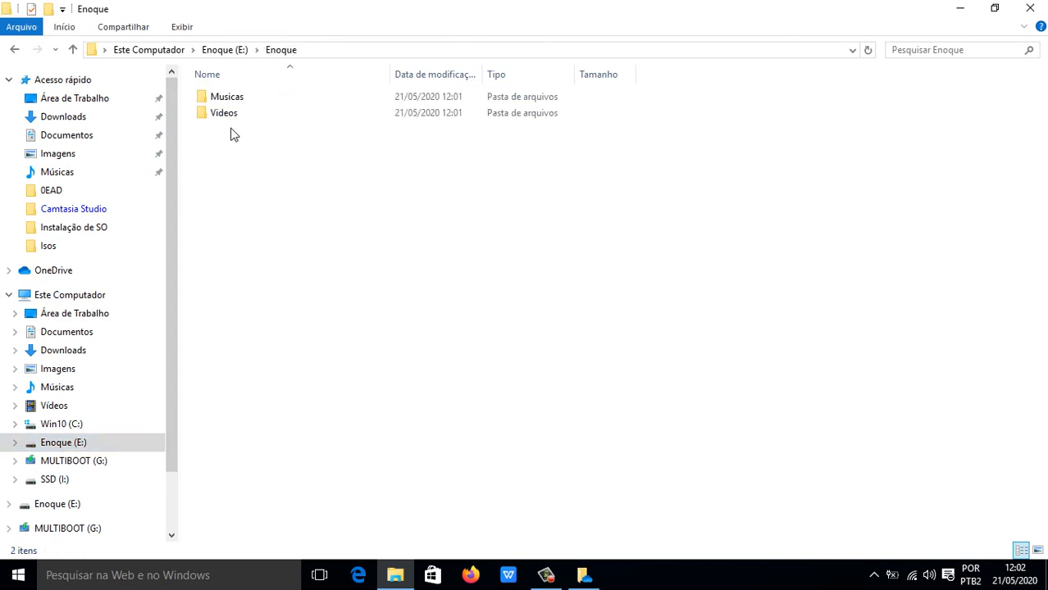
click(14, 51)
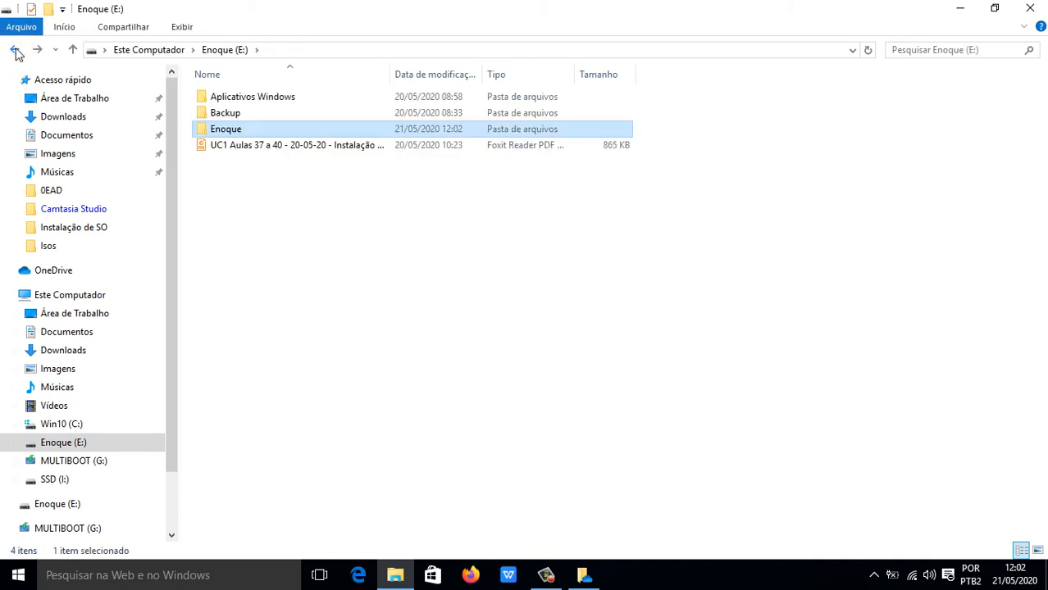
click(14, 51)
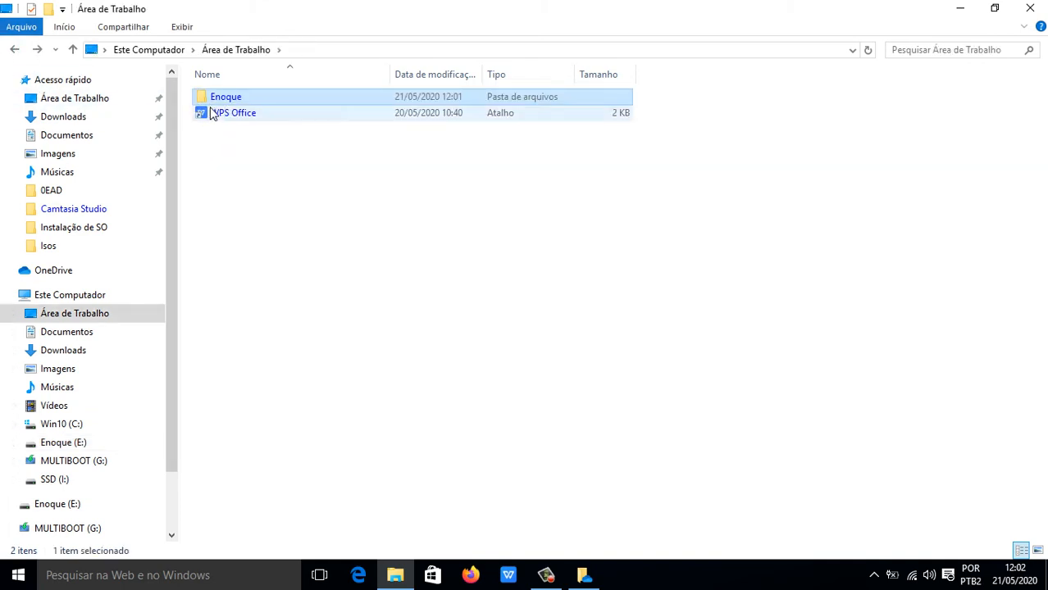
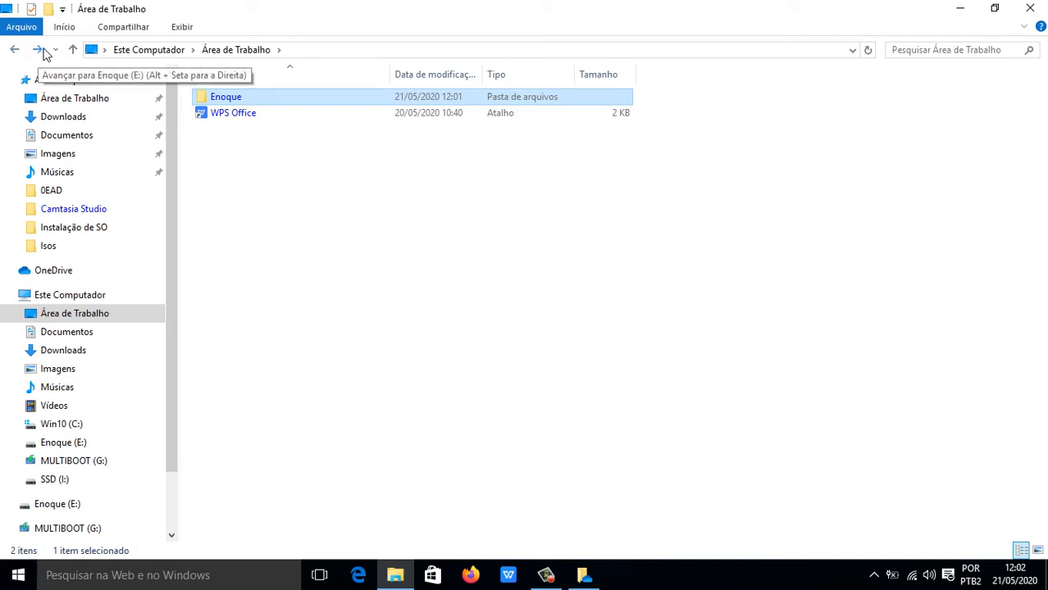
Visit Downloads and view its path as text, then switch to the Win10 (C:) drive.
click(746, 301)
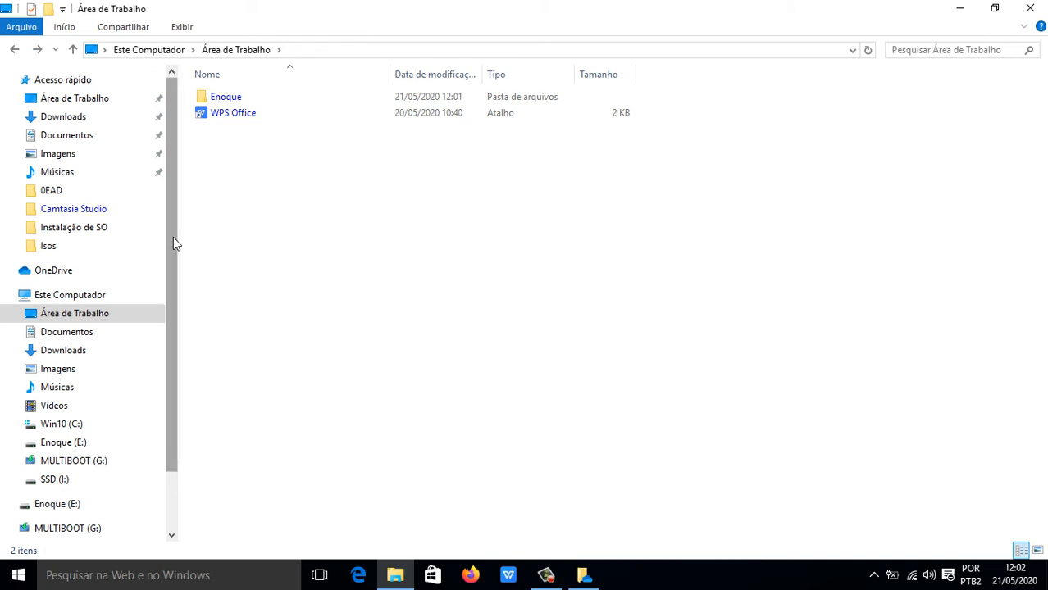
scroll(174, 235, down, 2)
scroll(175, 234, up, 2)
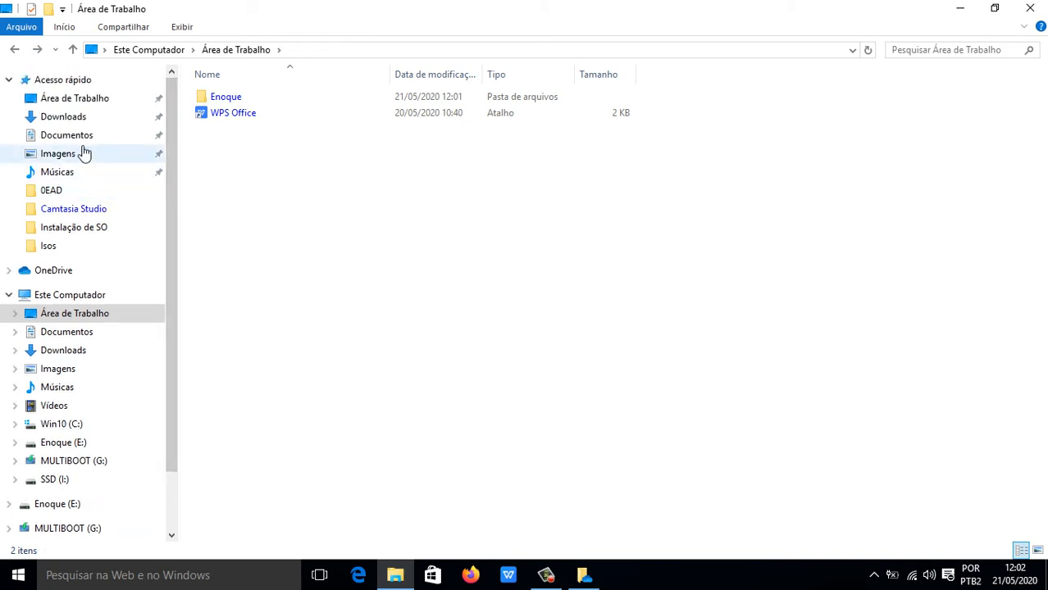
click(70, 121)
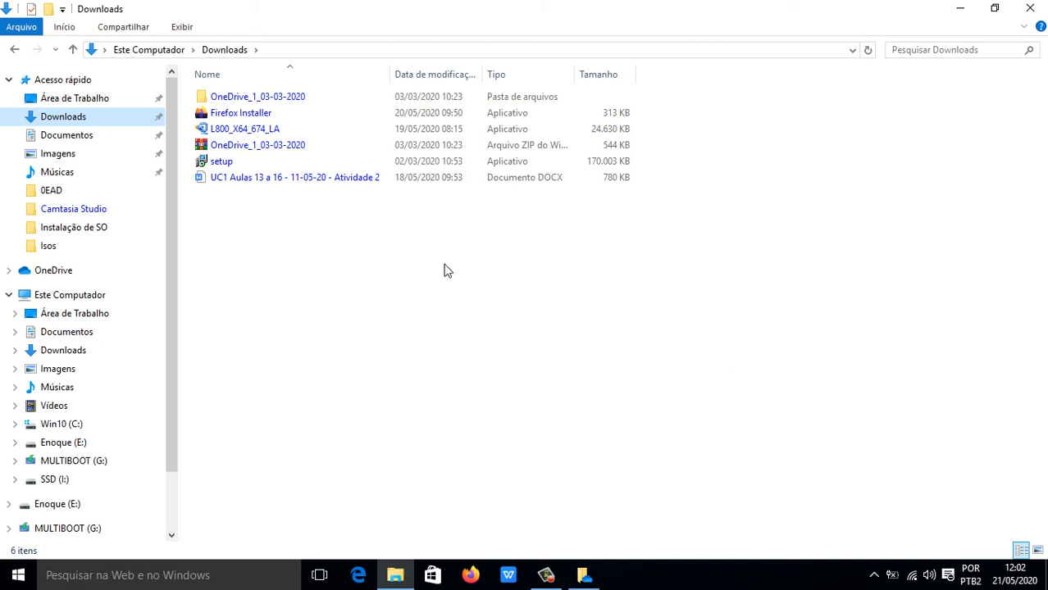
click(331, 50)
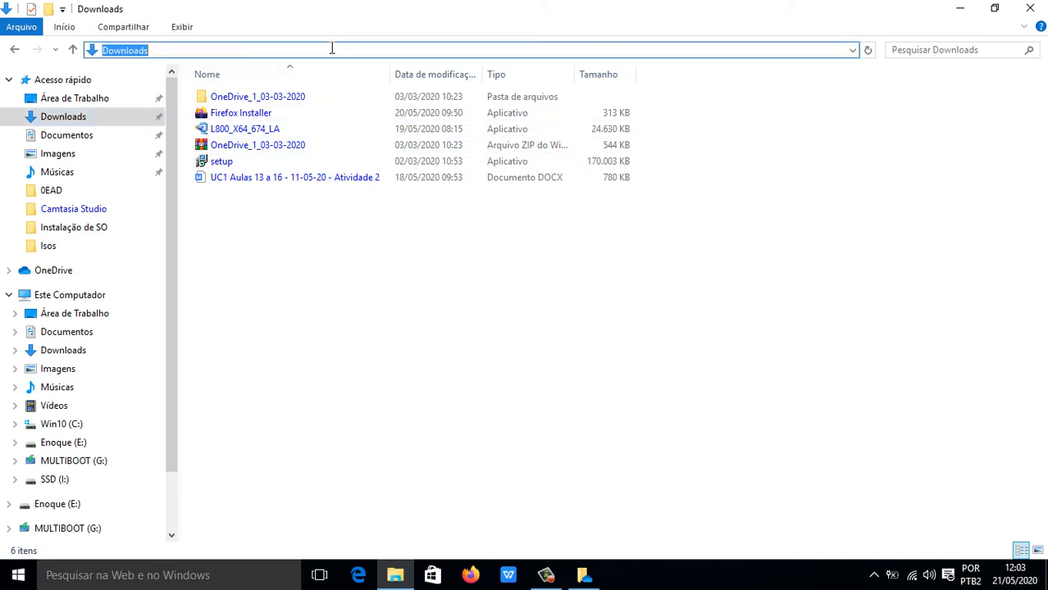
click(154, 50)
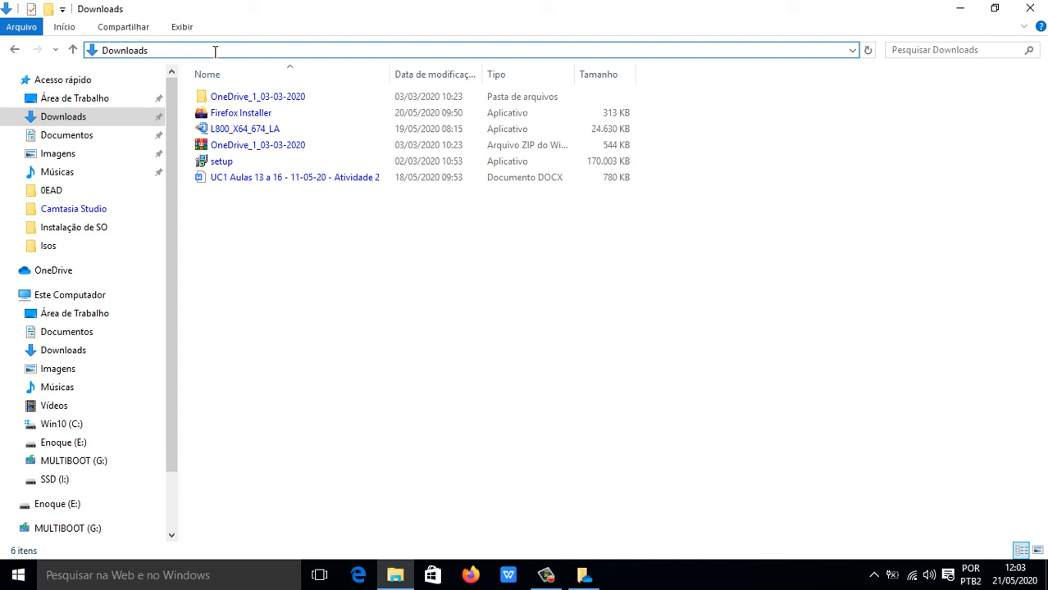
click(411, 358)
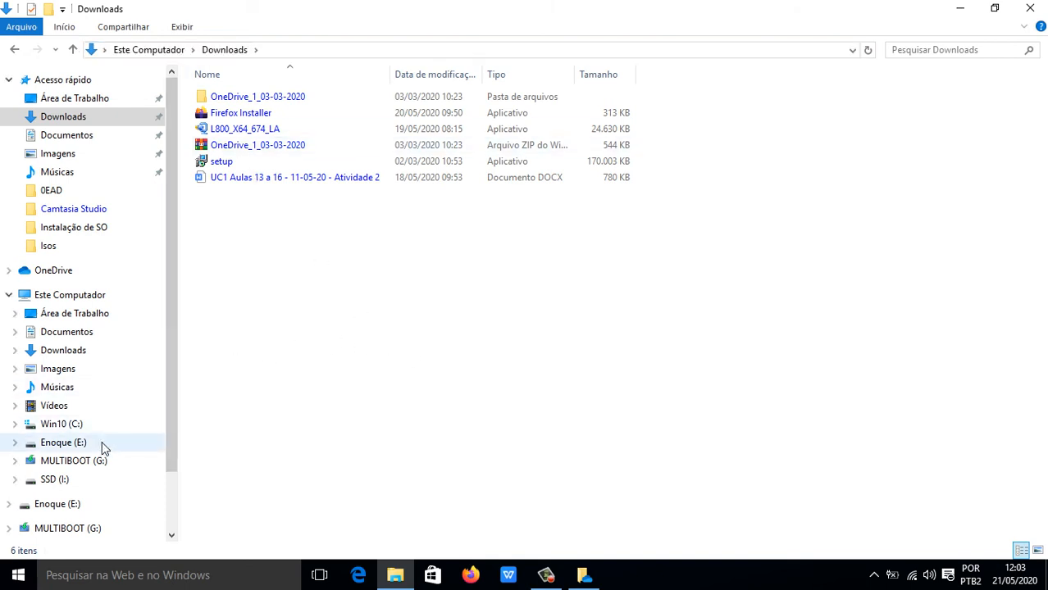
click(73, 427)
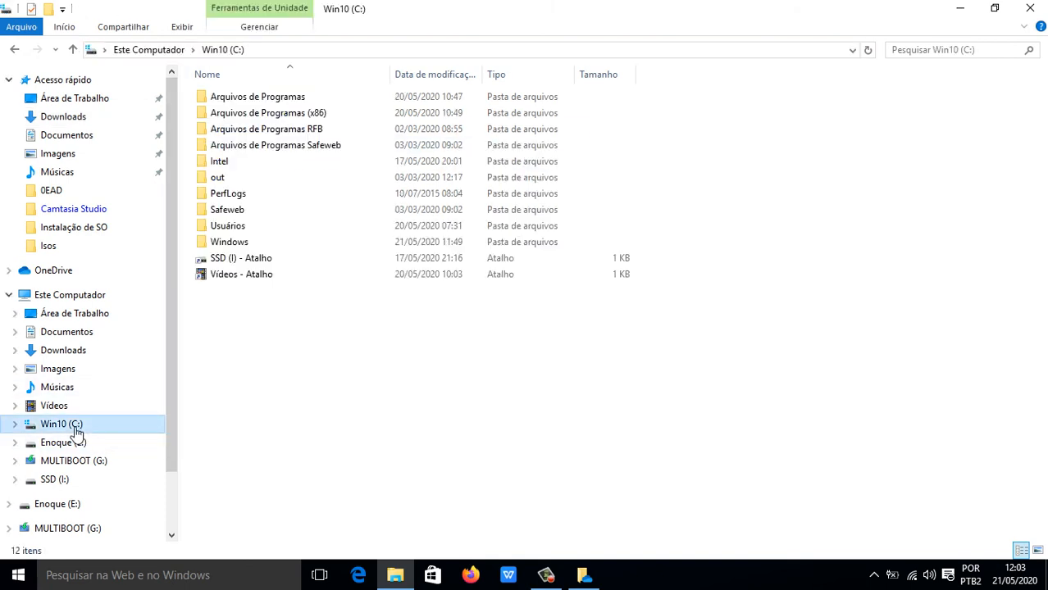
double_click(281, 98)
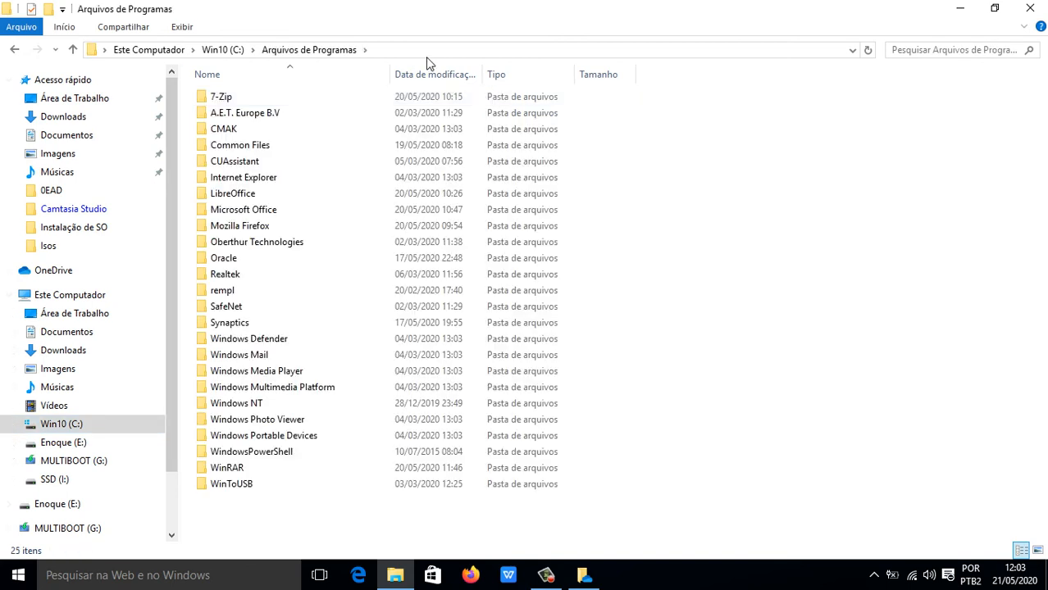
click(450, 51)
click(198, 52)
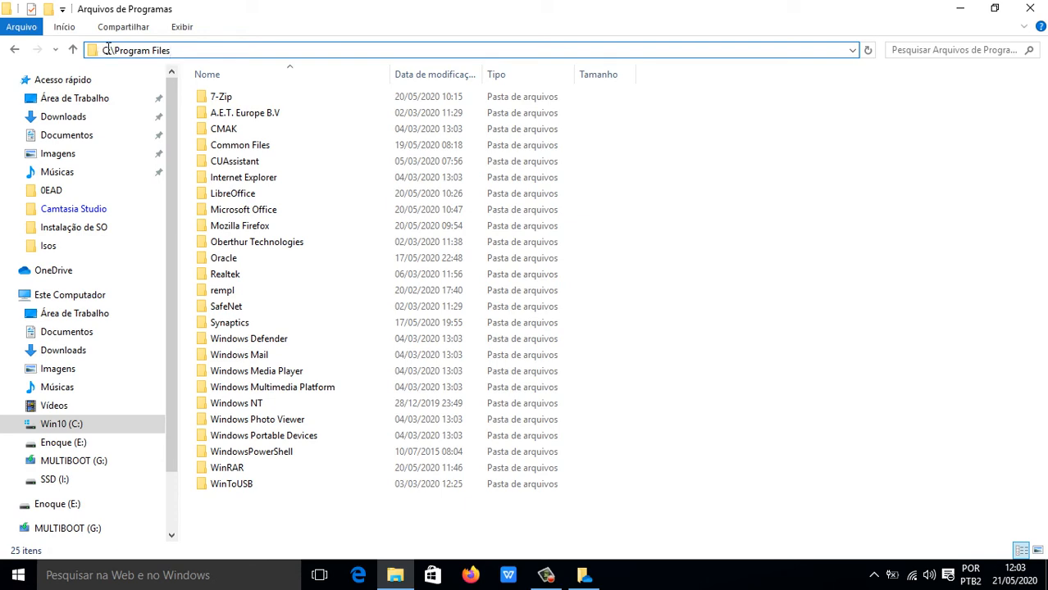
drag(182, 51, 98, 50)
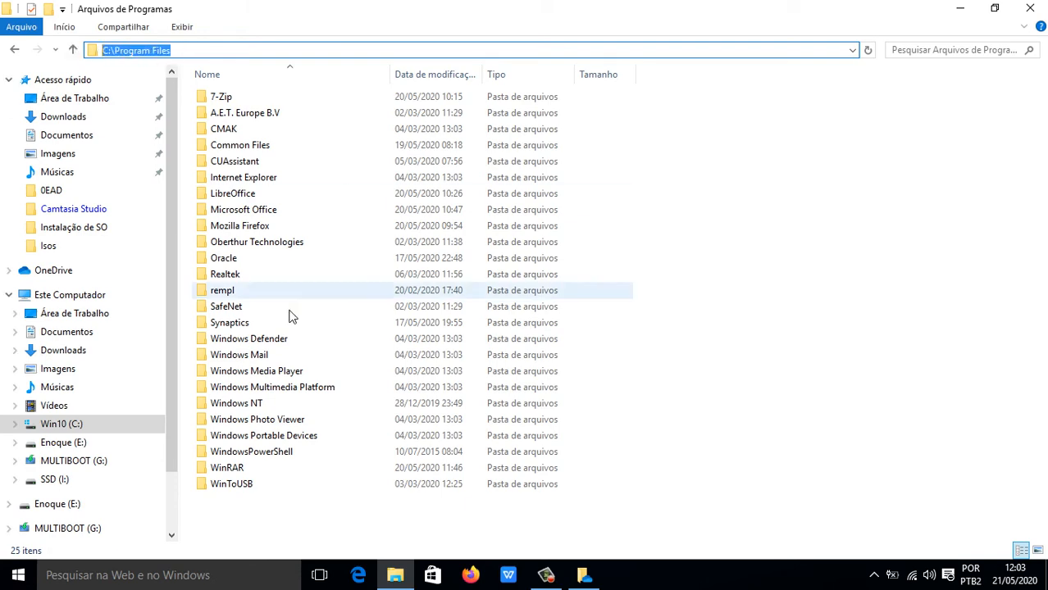
double_click(271, 341)
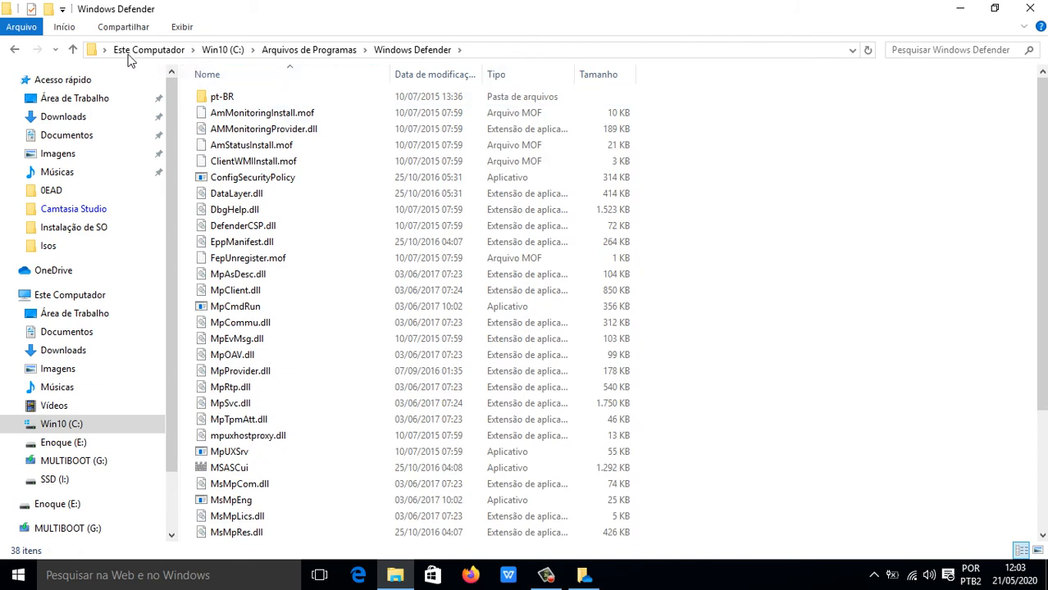
click(511, 49)
key(ctrl+c)
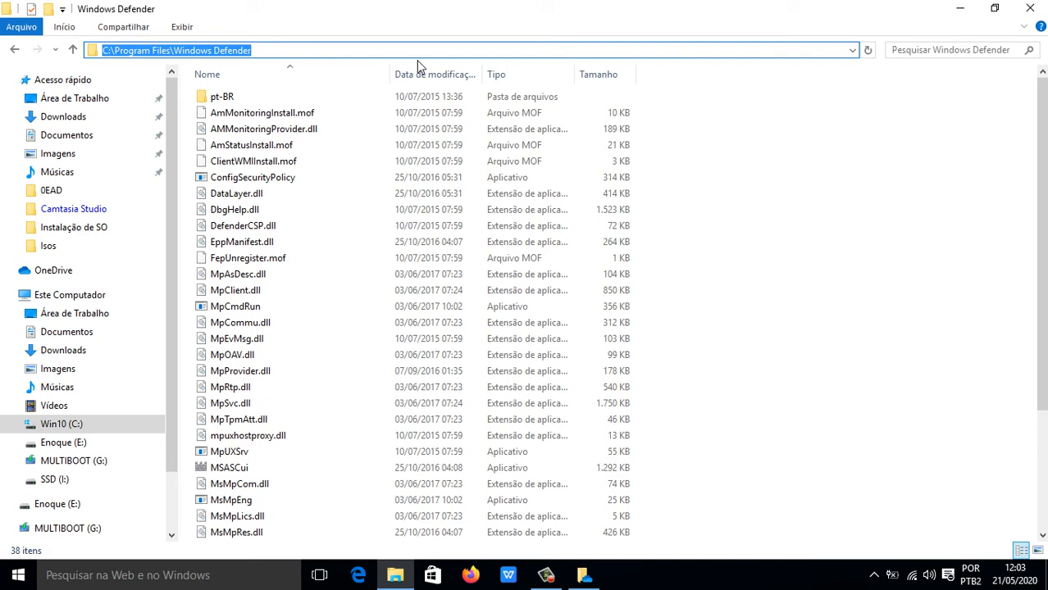
click(71, 446)
click(526, 48)
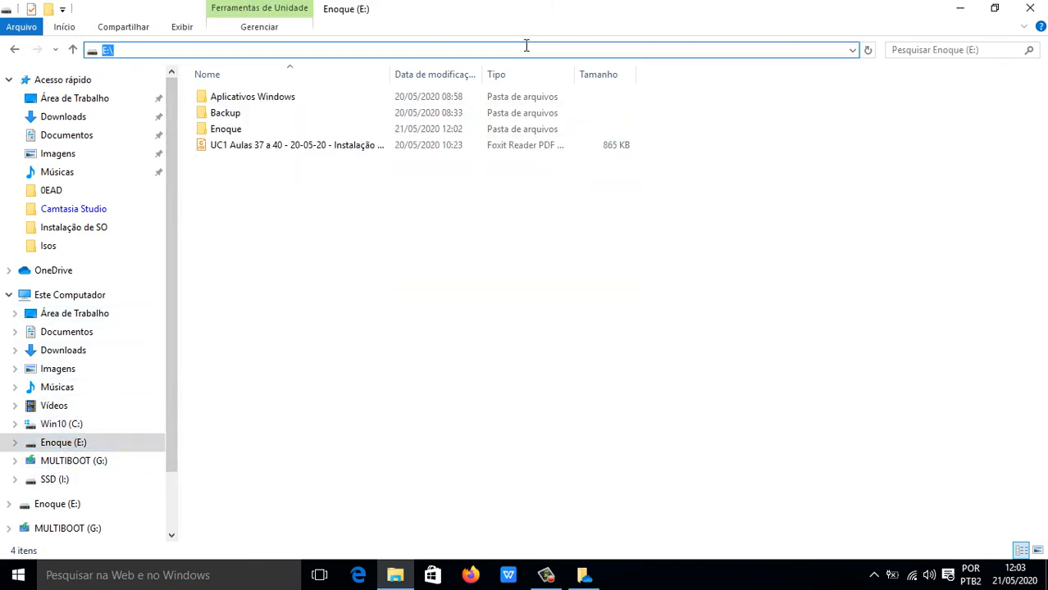
key(ctrl+v)
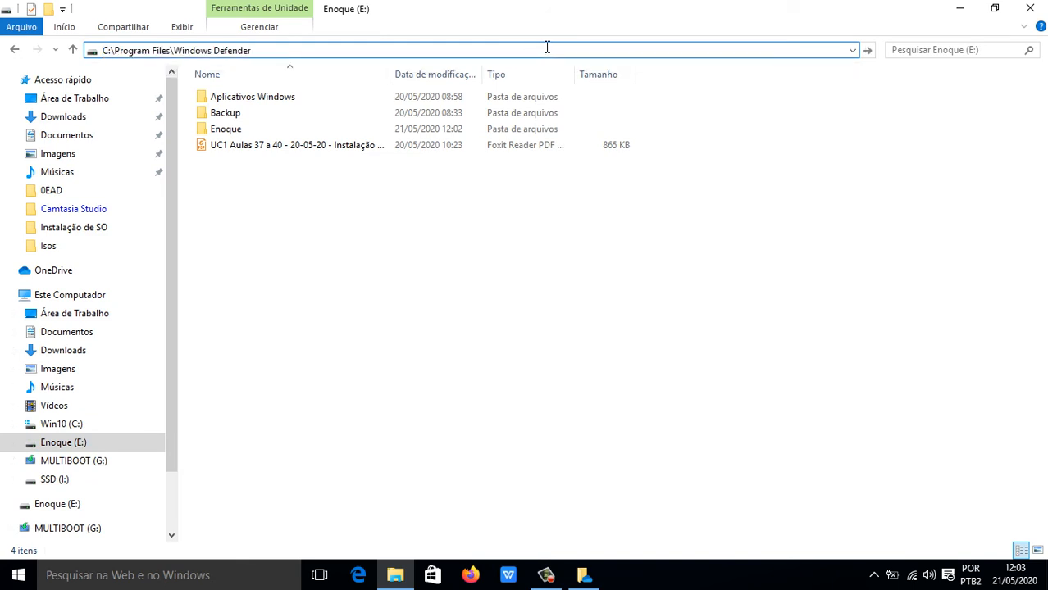
key(Return)
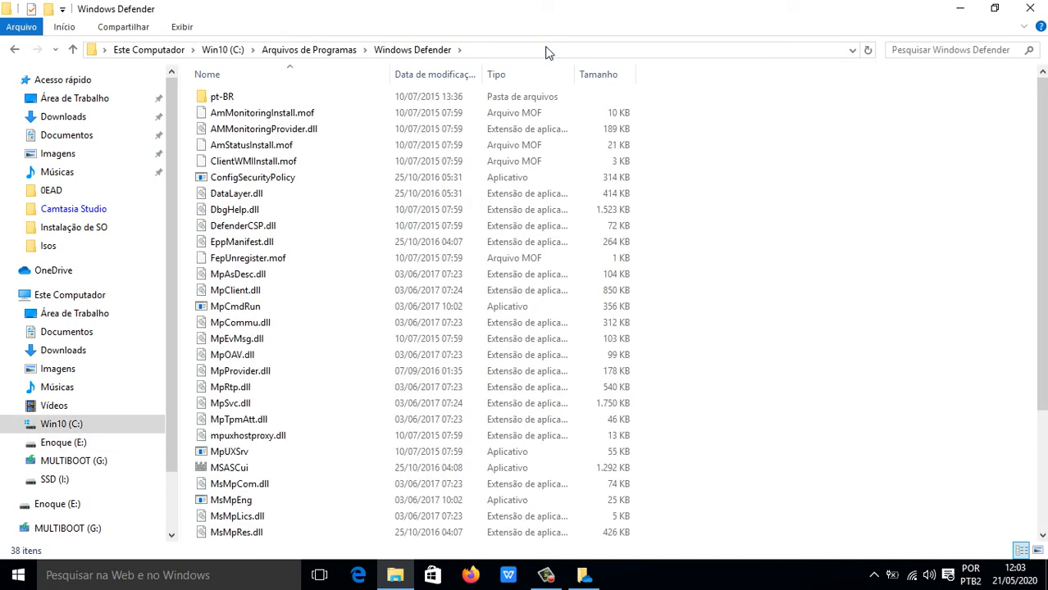
click(583, 47)
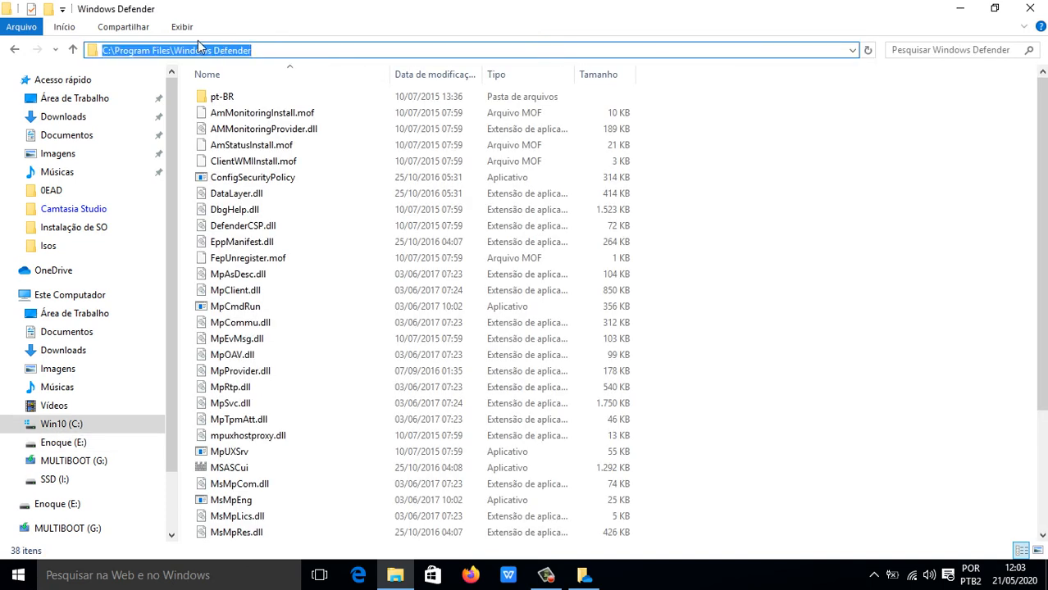
click(174, 47)
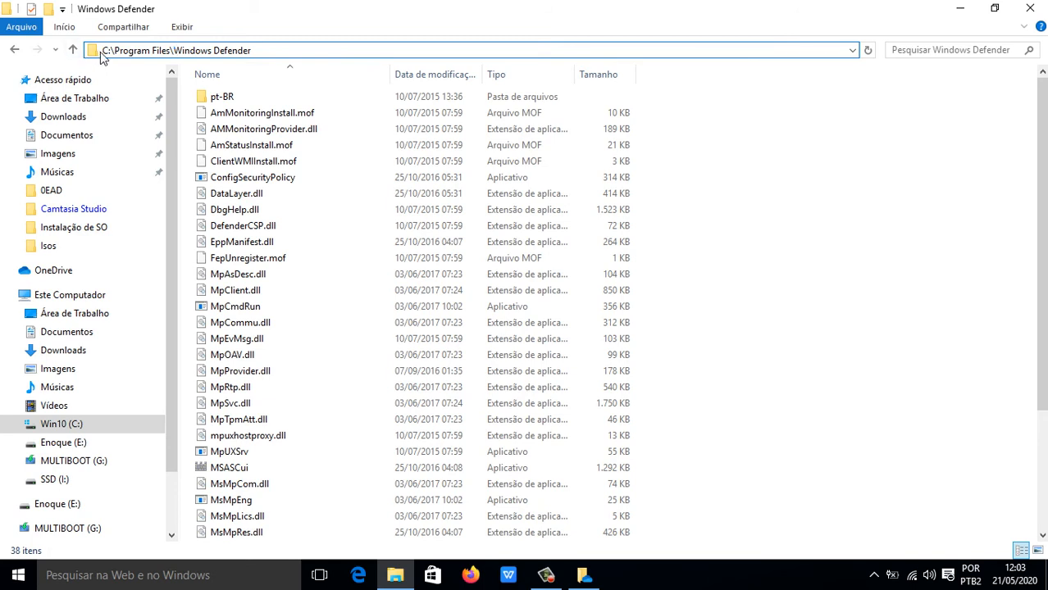
drag(265, 49, 105, 45)
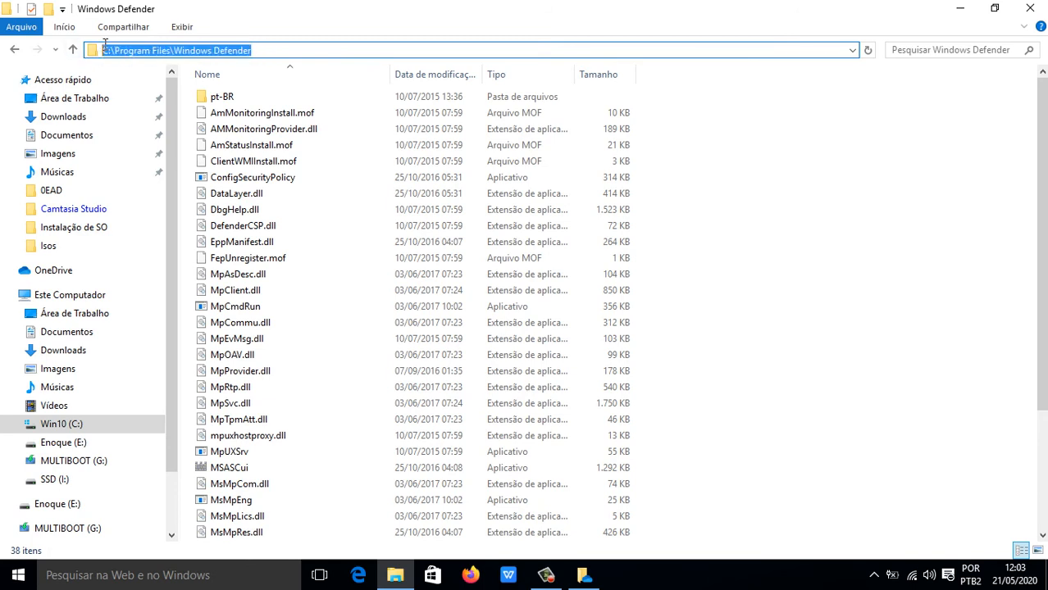
click(287, 52)
click(832, 184)
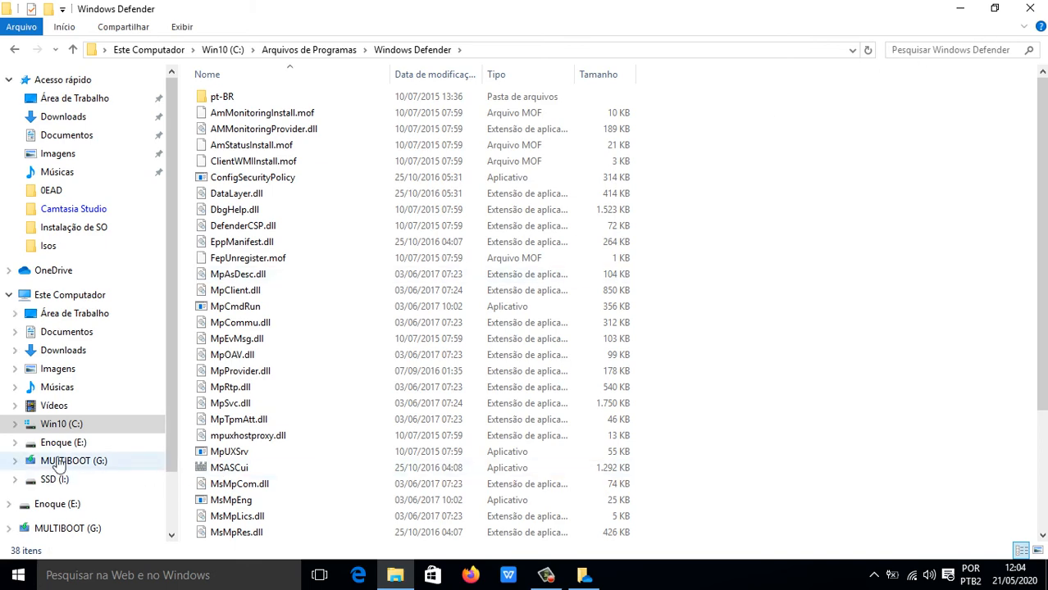
click(64, 424)
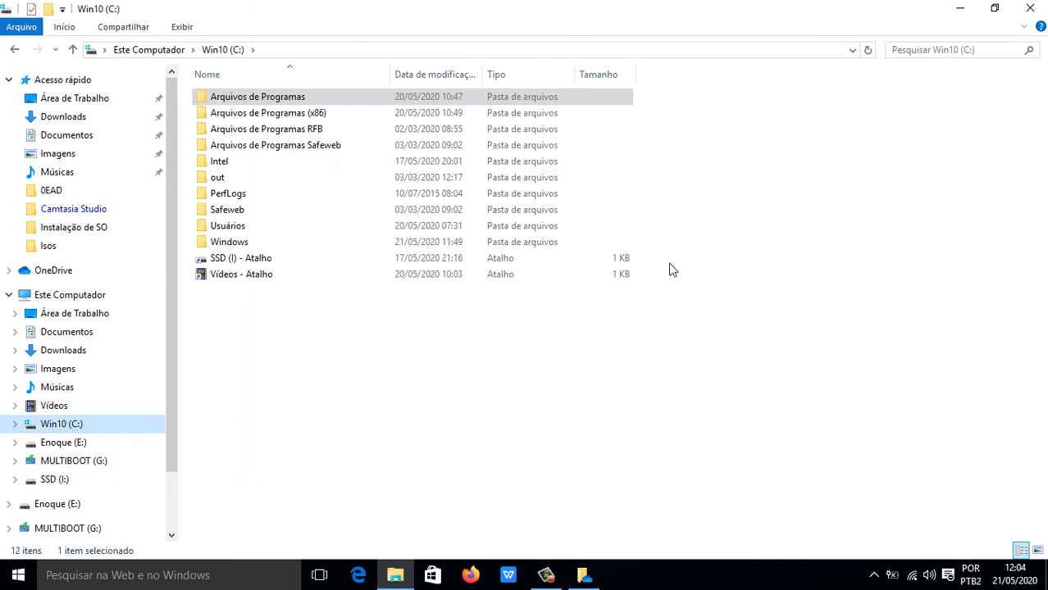
click(959, 50)
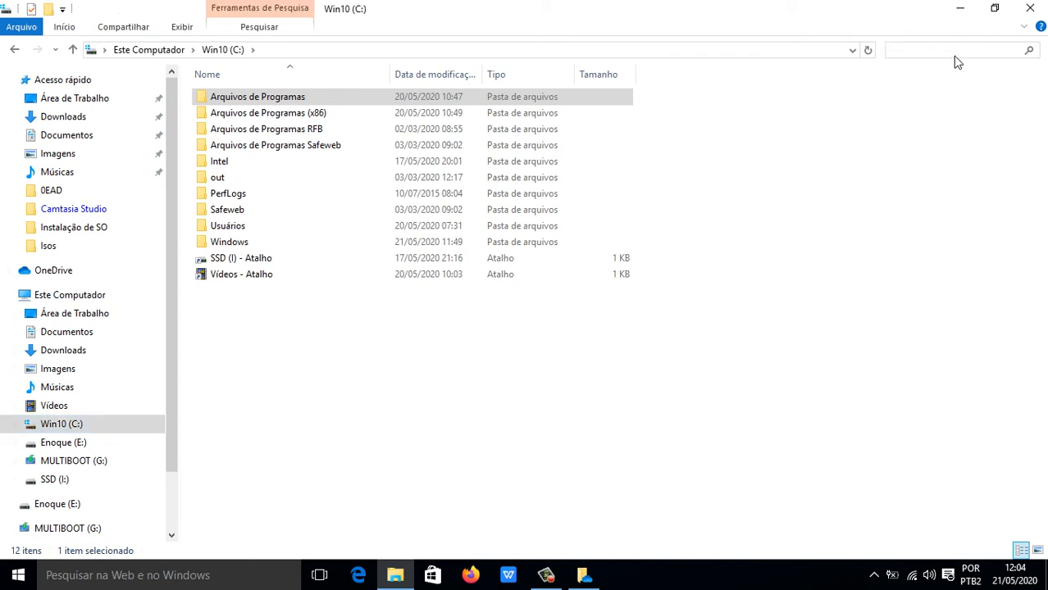
text(musicas)
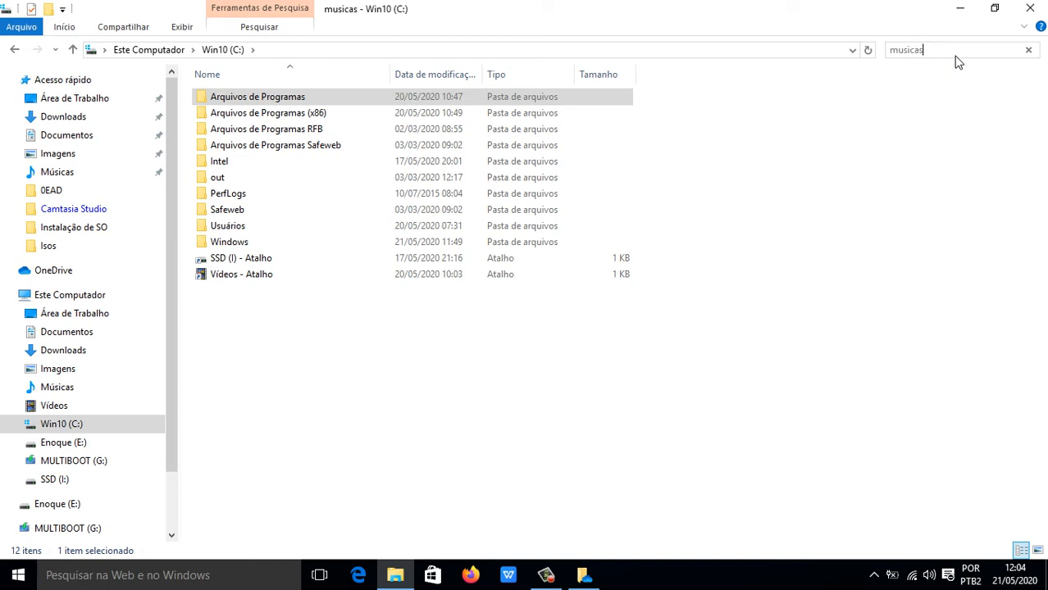
key(Return)
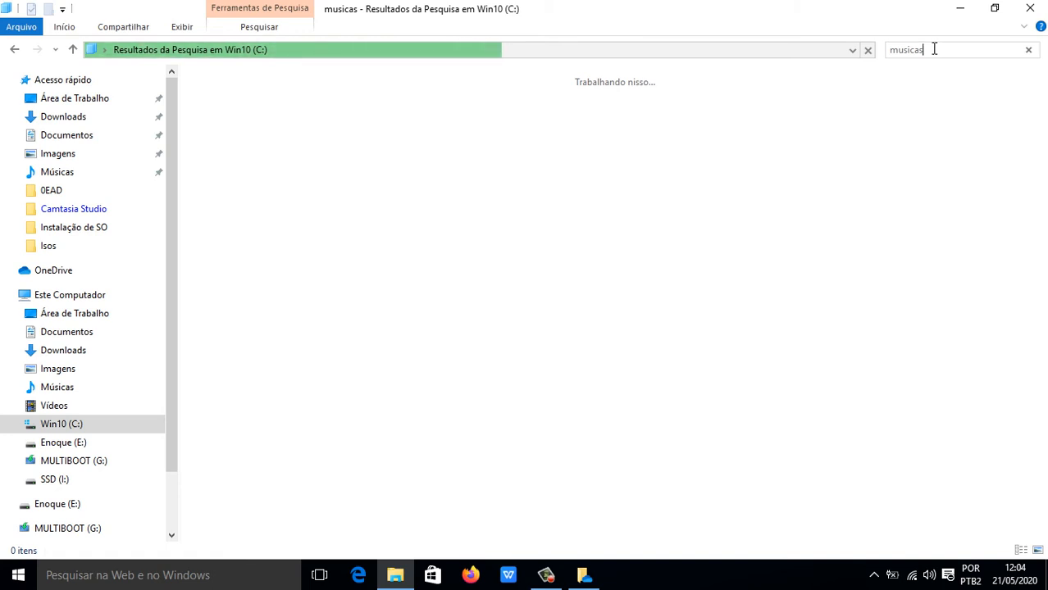
click(75, 424)
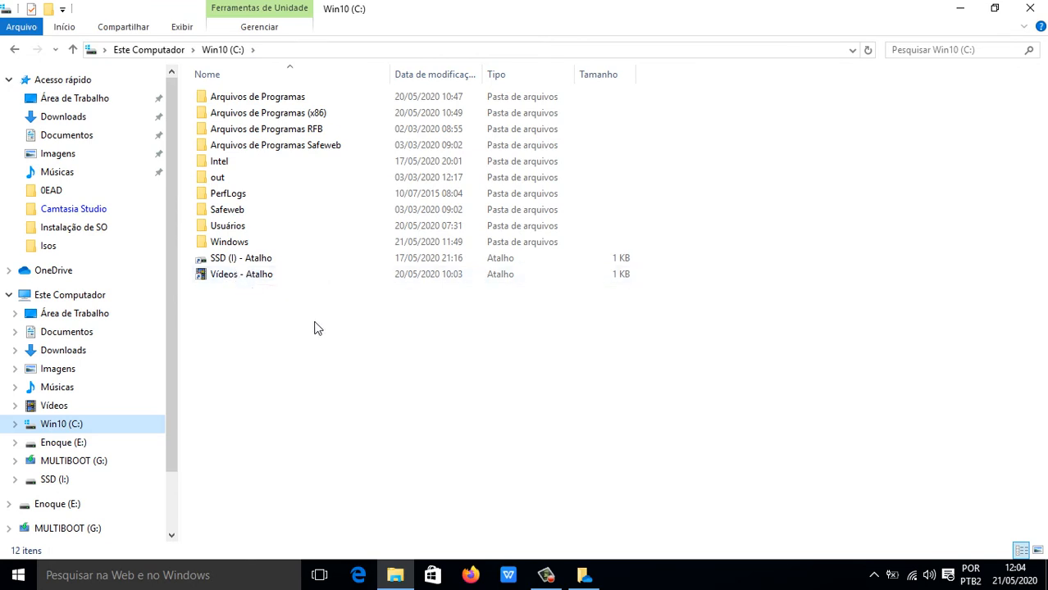
click(935, 54)
text(videos)
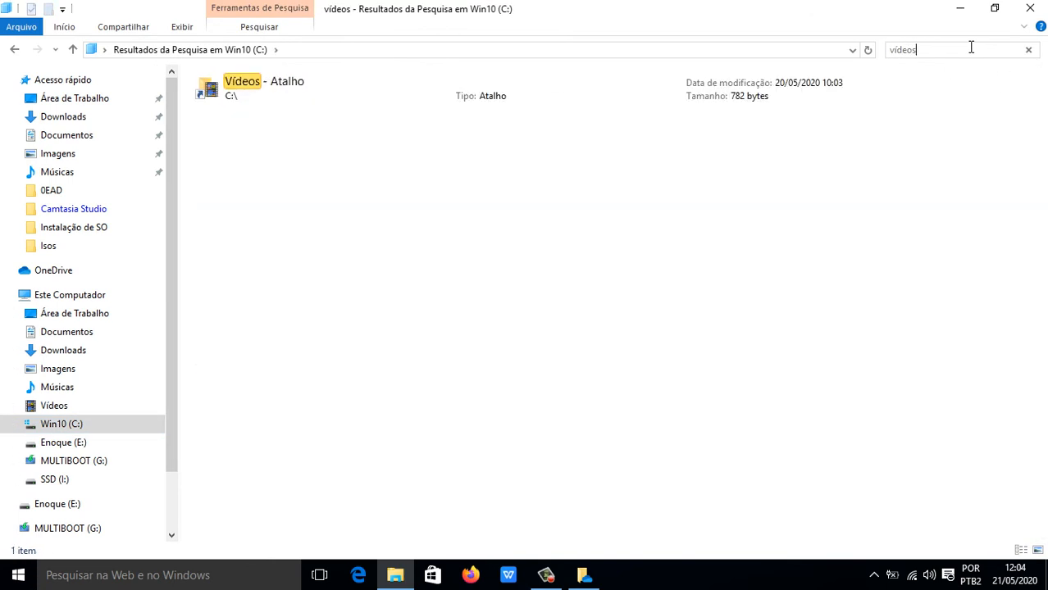
double_click(283, 92)
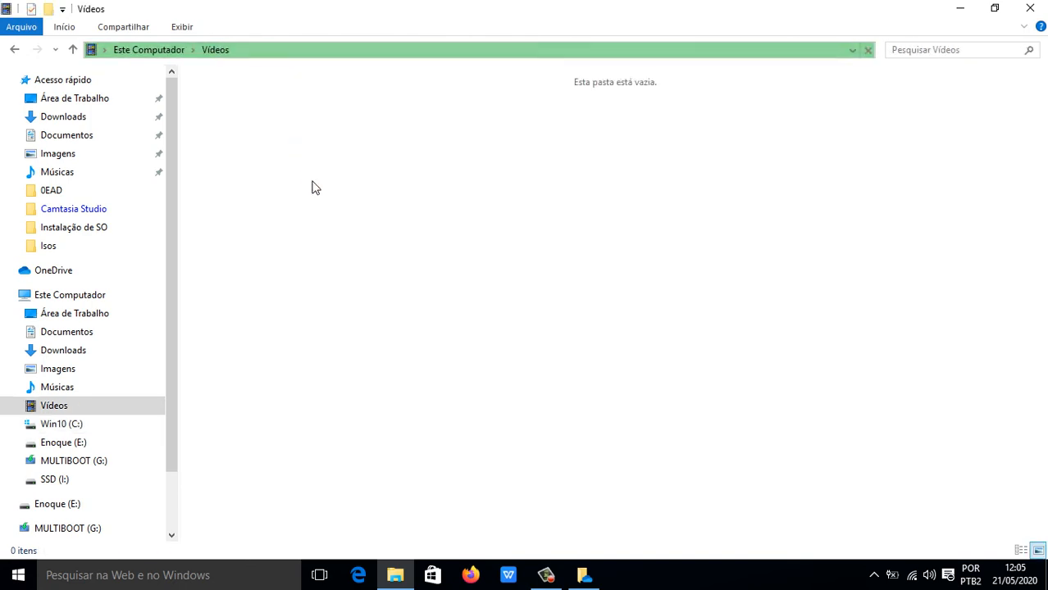
click(67, 426)
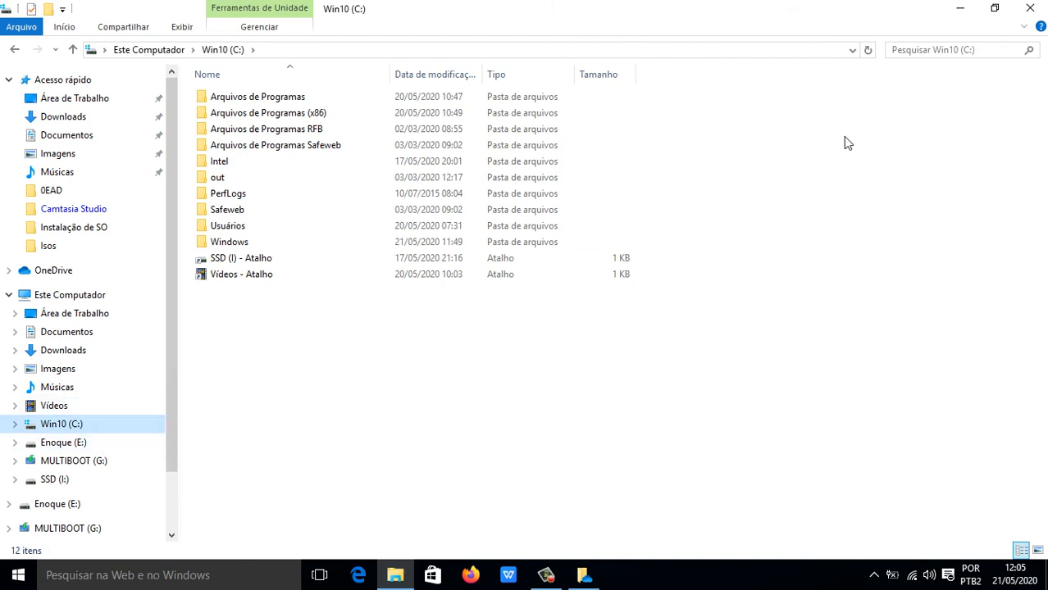
Search the Win10 (C:) drive for *.txt files.
click(916, 49)
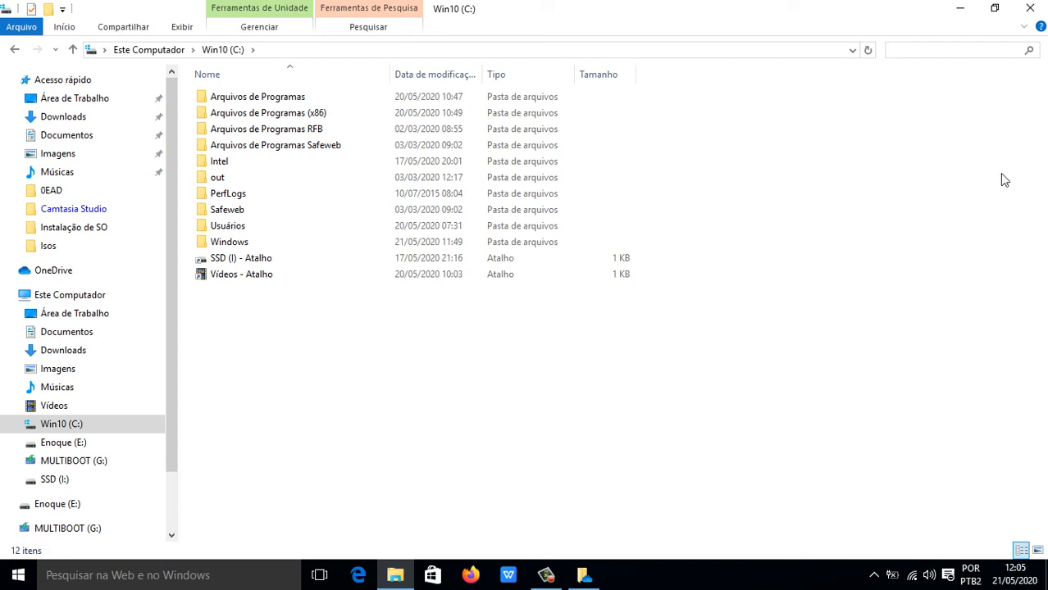
click(923, 50)
text(.)
key(BackSpace)
text(@)
key(BackSpace)
text(*)
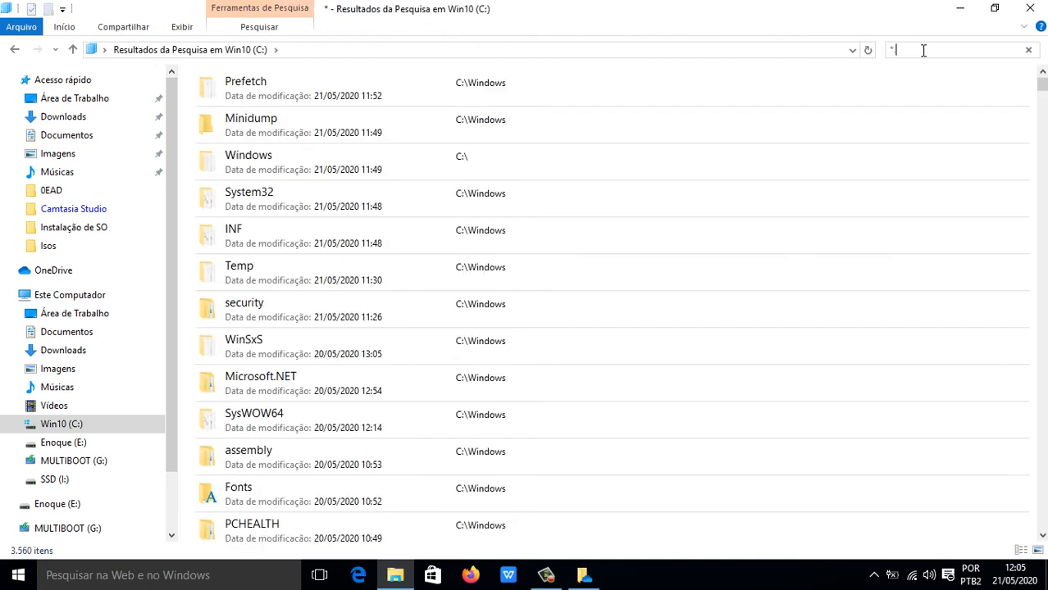
text(.)
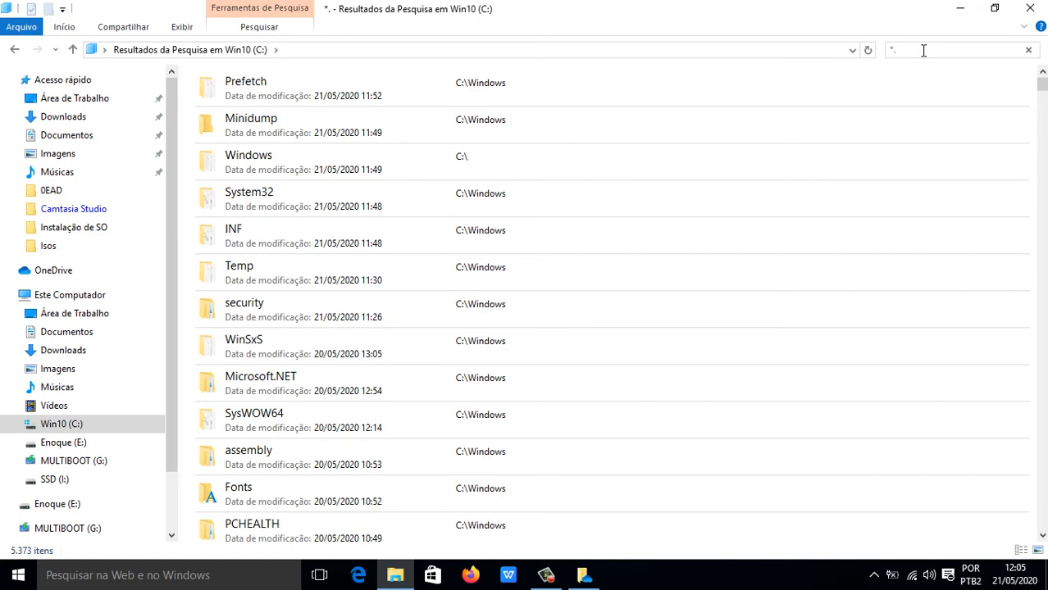
text(txt)
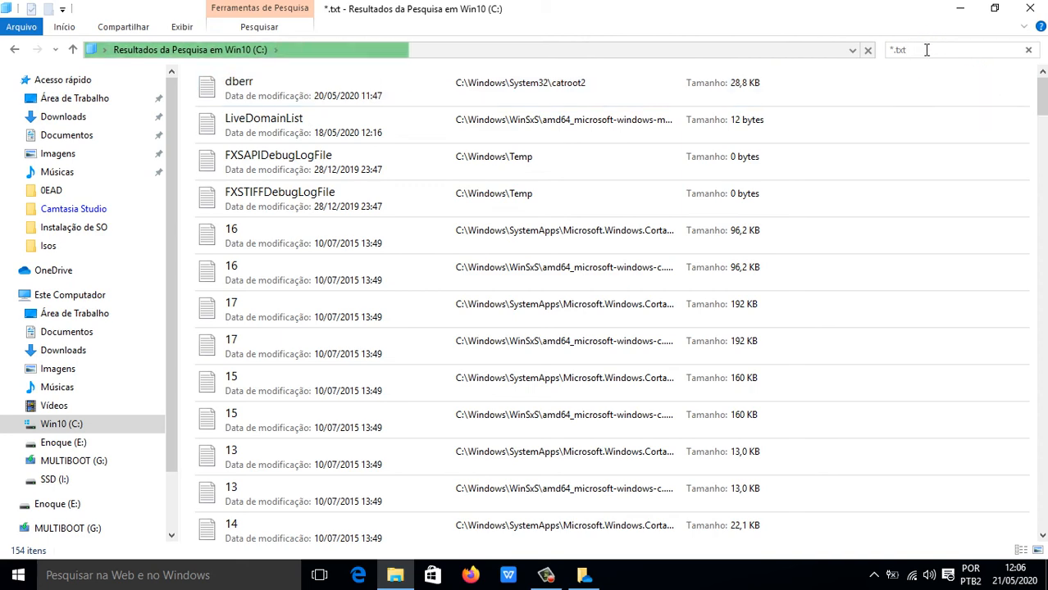
Change the search to *.xlsx, then *.doc, then *.exe files.
key(BackSpace)
key(BackSpace)
key(BackSpace)
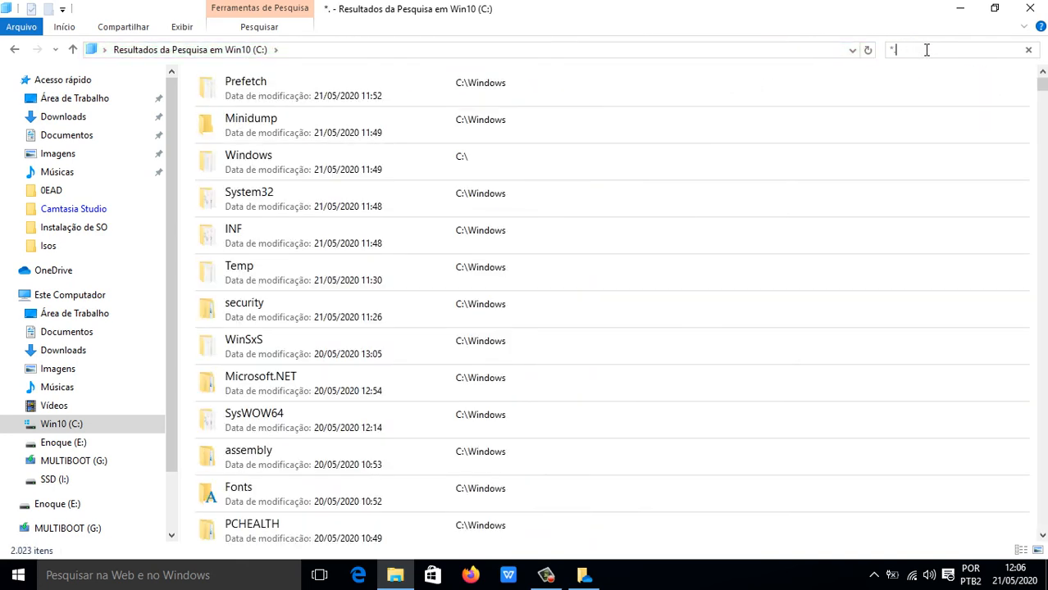
text(xls)
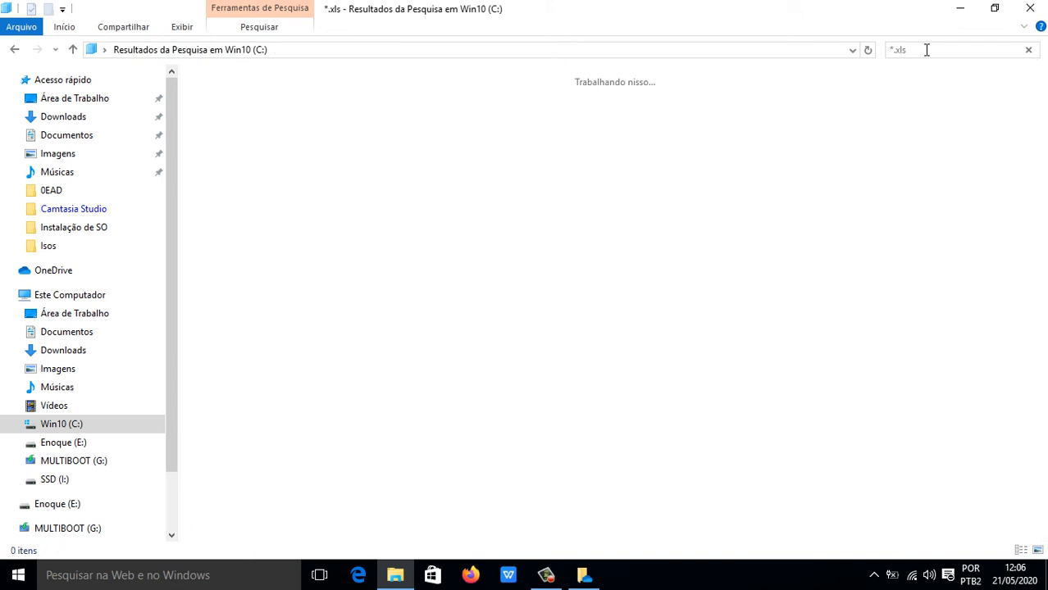
text(x)
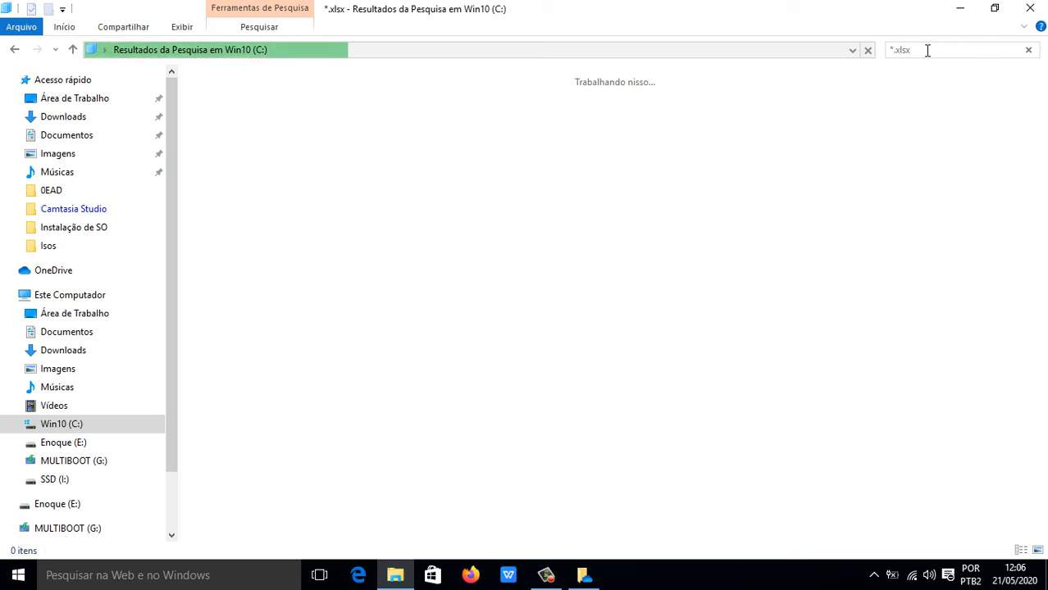
key(BackSpace)
key(BackSpace)
key(BackSpace)
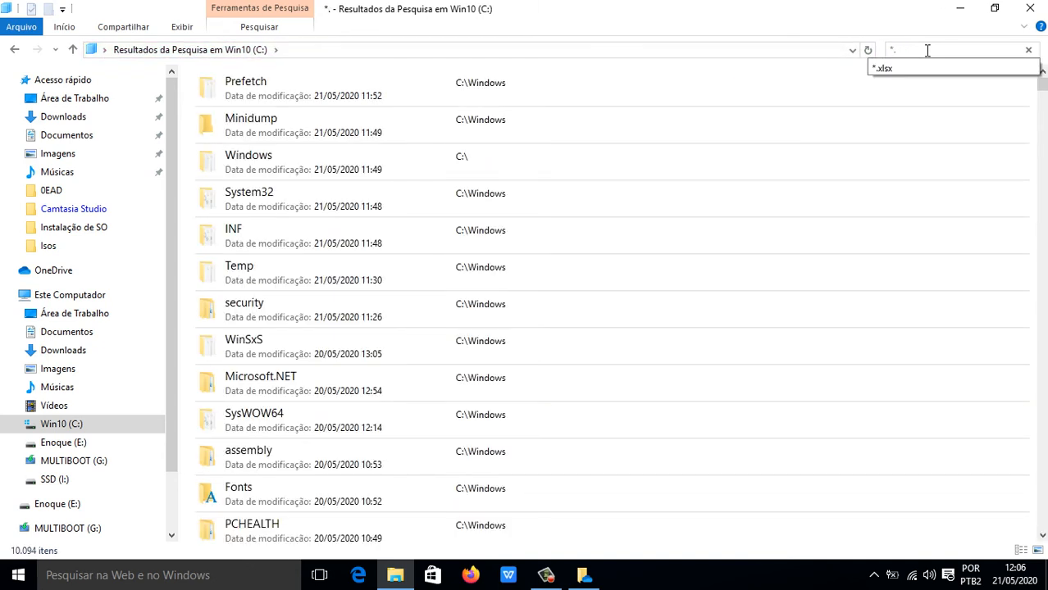
text(doc)
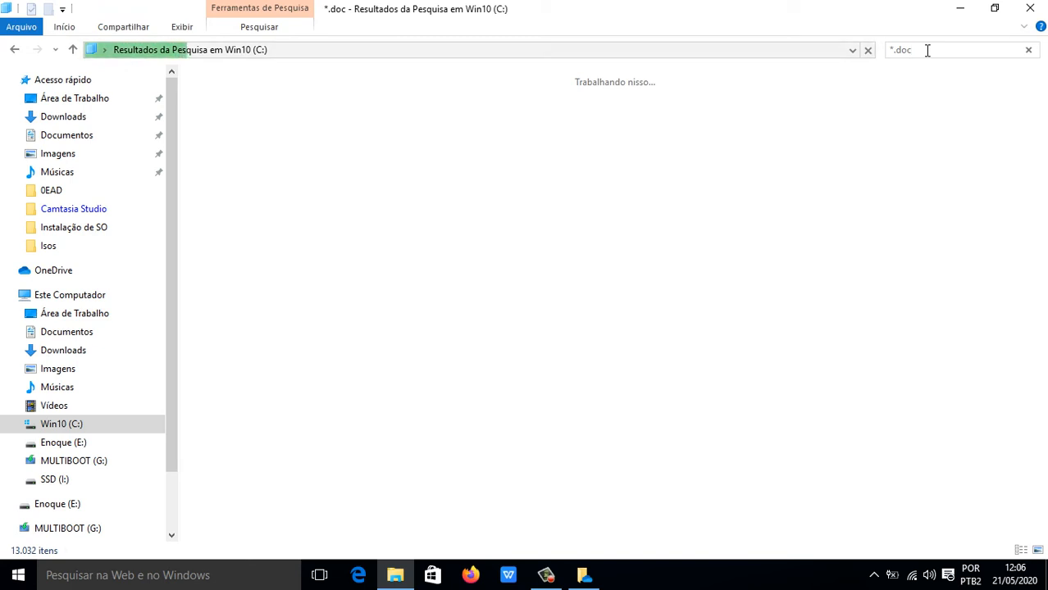
key(BackSpace)
key(BackSpace)
key(BackSpace)
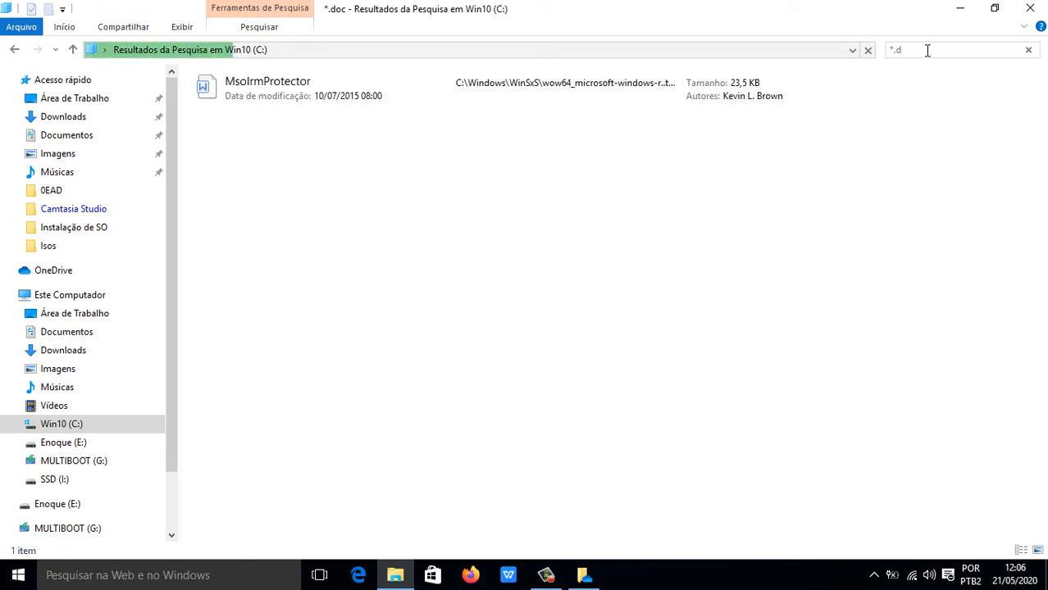
text(e)
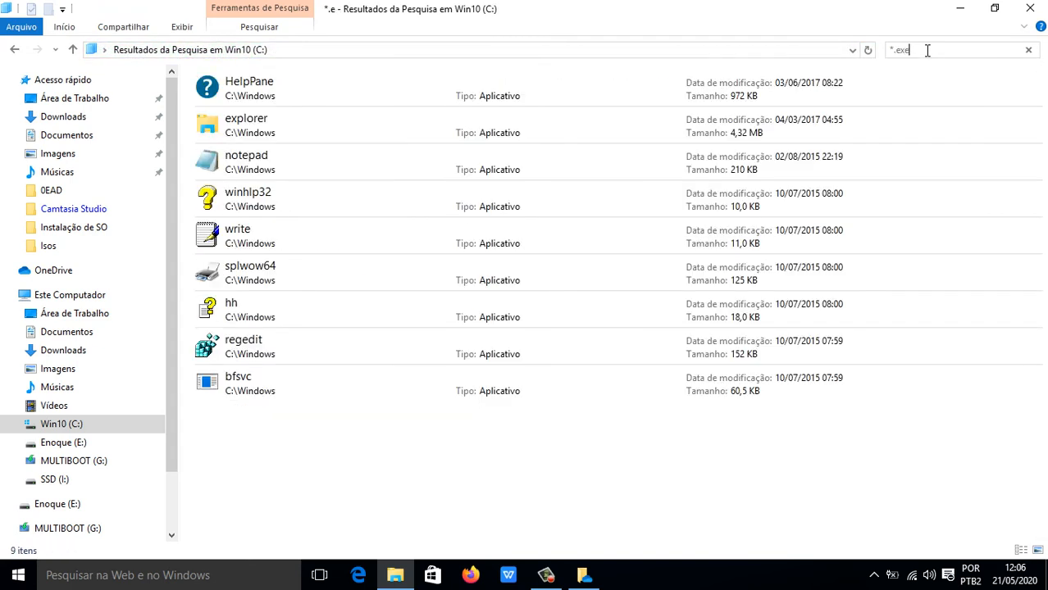
text(xe)
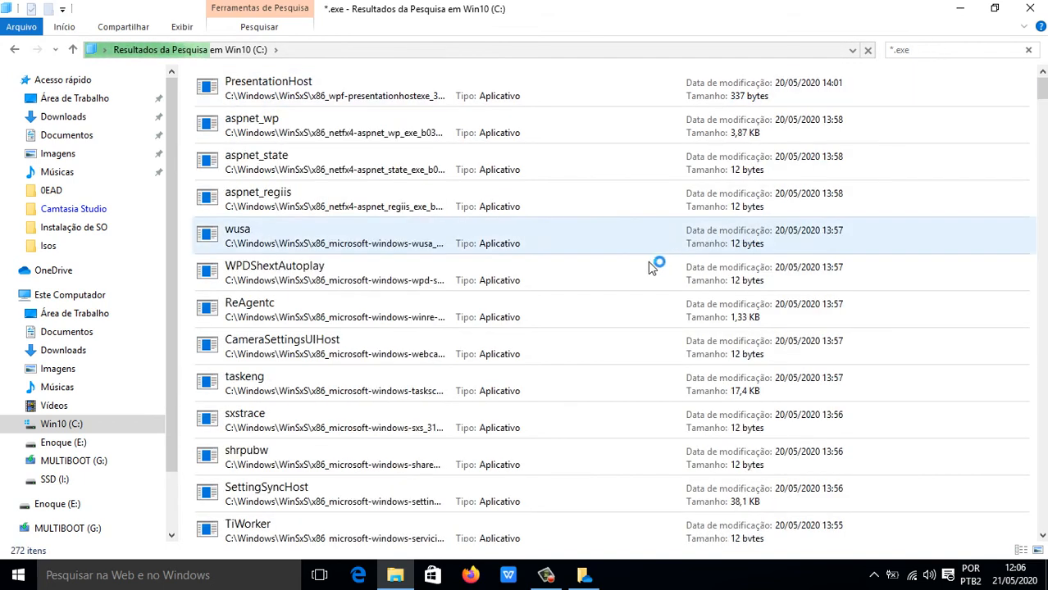
Browse the .exe results, then return to the plain Win10 (C:) listing.
scroll(373, 155, down, 3)
scroll(373, 155, down, 15)
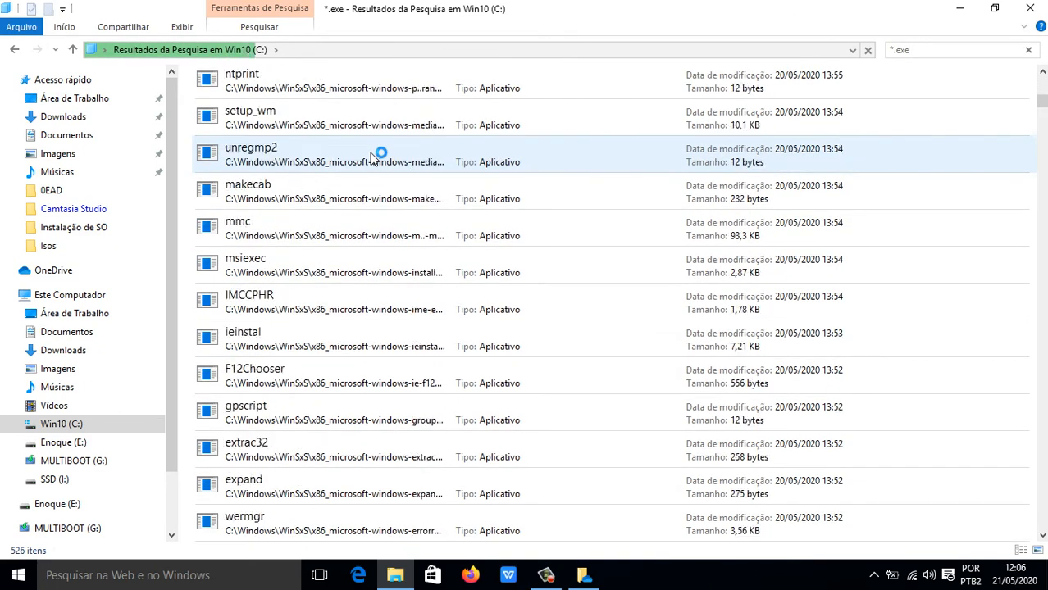
scroll(372, 154, down, 4)
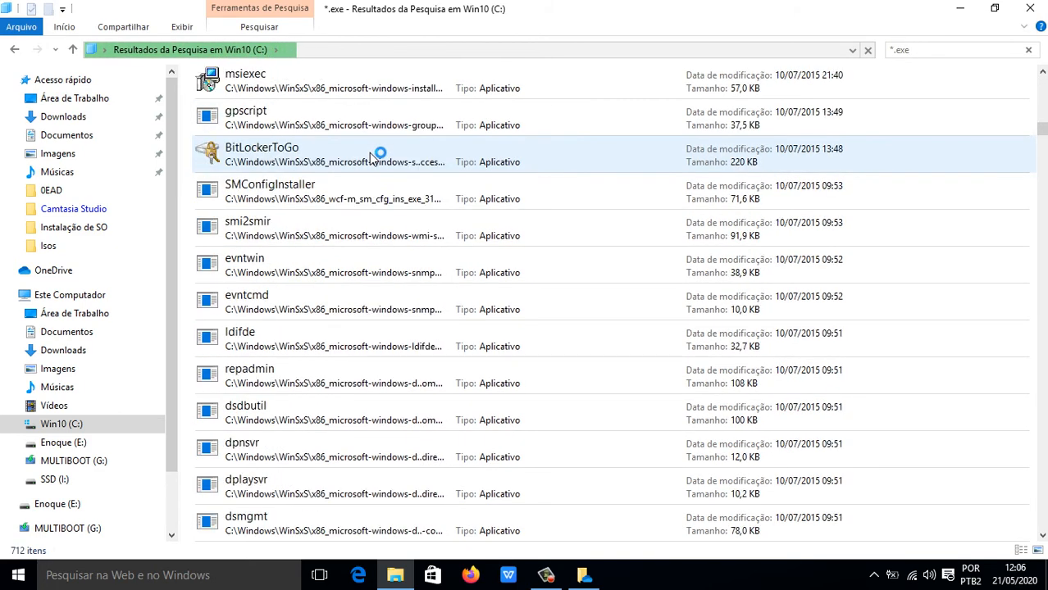
scroll(372, 154, up, 9)
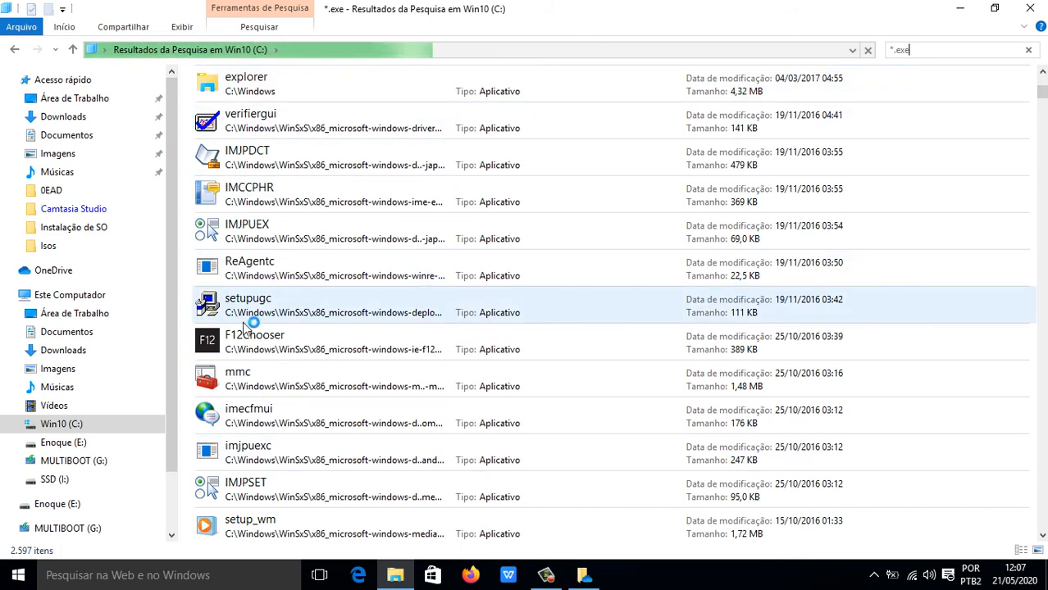
click(61, 425)
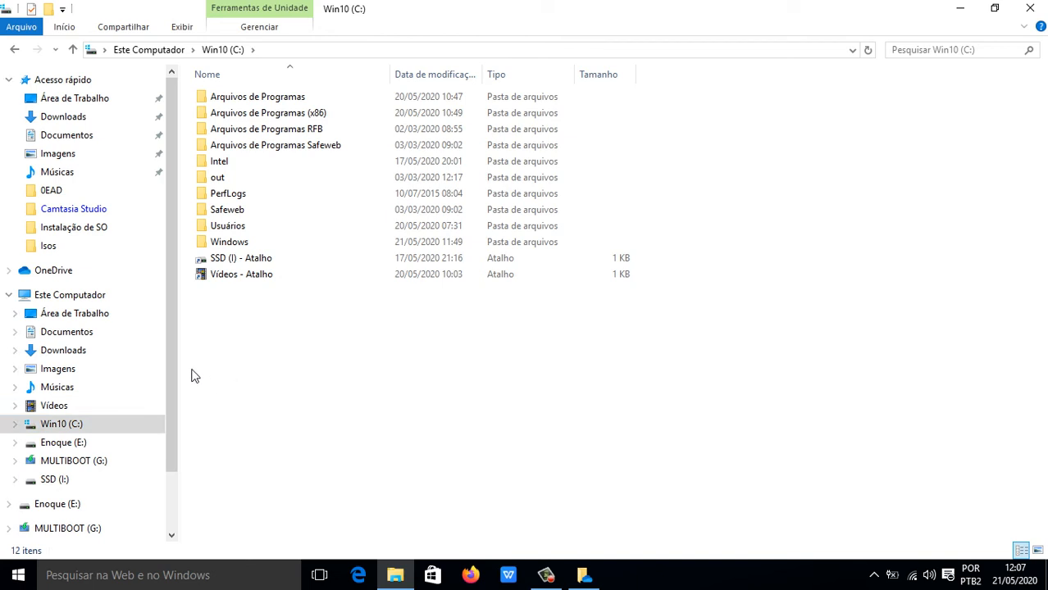
drag(176, 358, 170, 334)
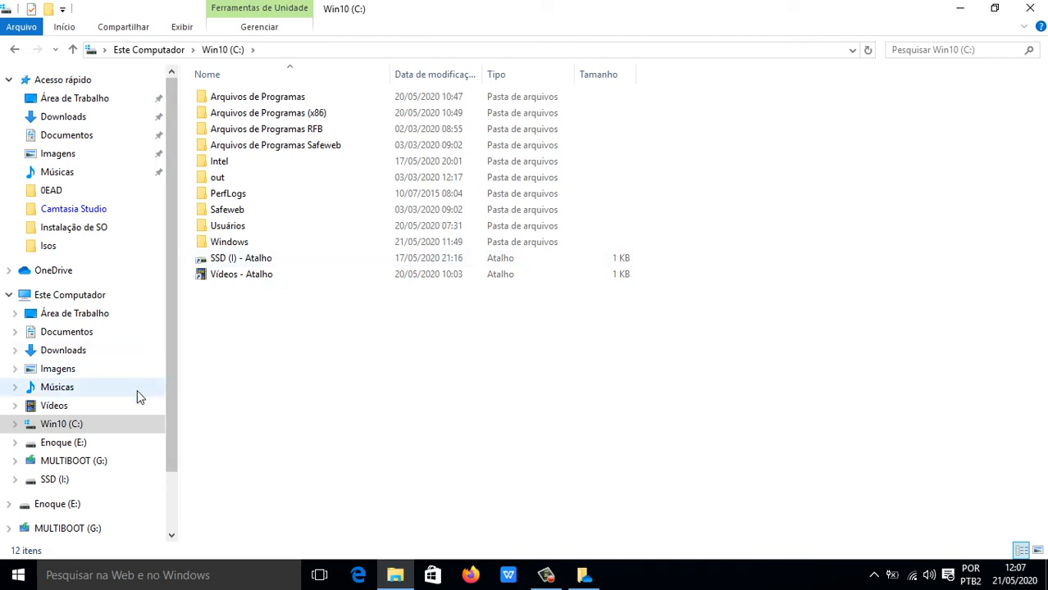
drag(171, 380, 187, 292)
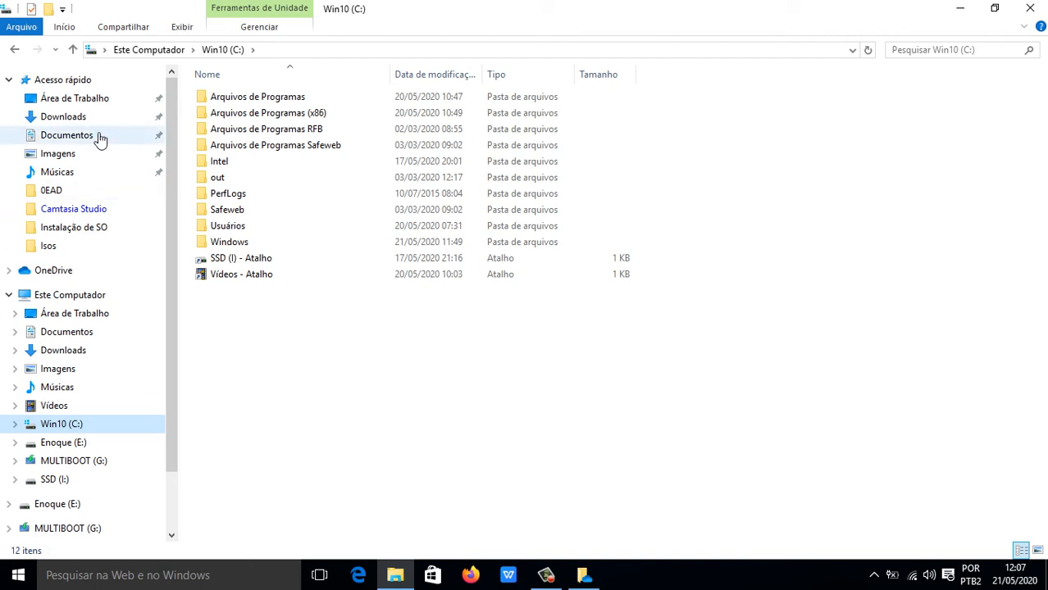
Select the PDF lesson file in Documentos, then open the Enoque folder on Enoque (E:).
click(68, 136)
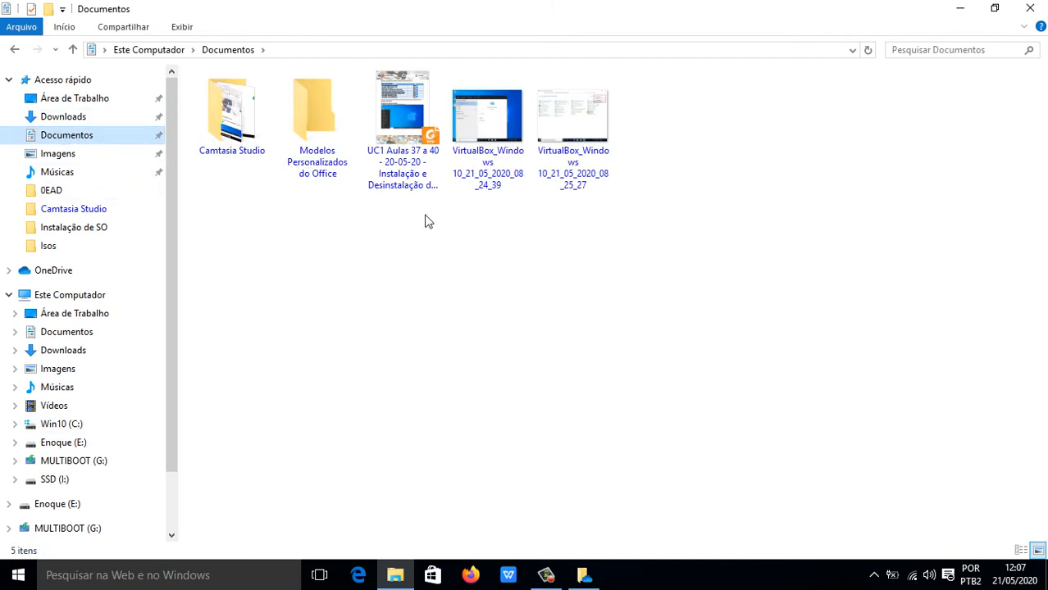
click(418, 154)
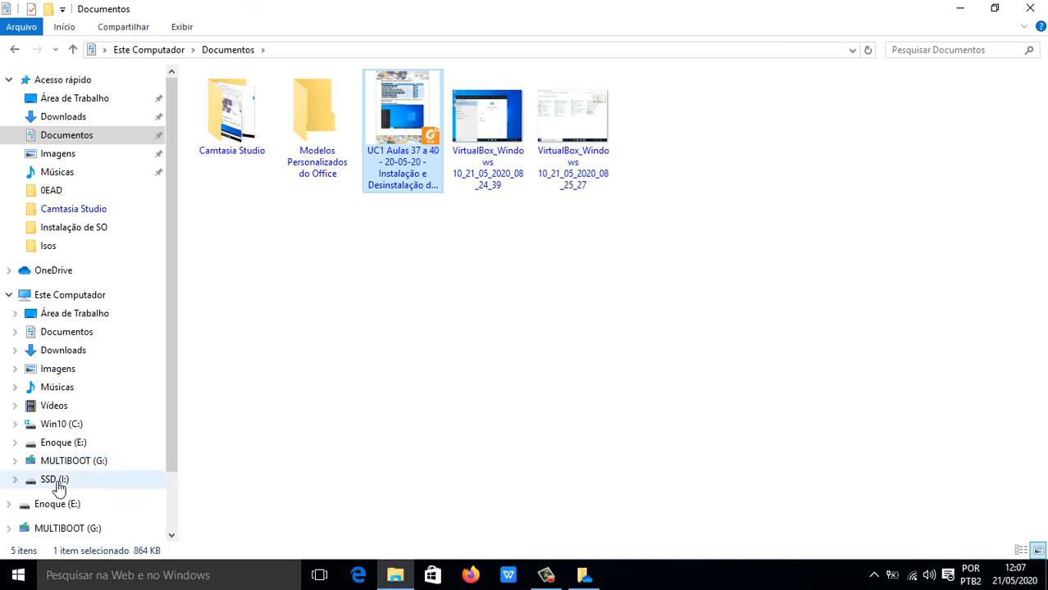
click(64, 446)
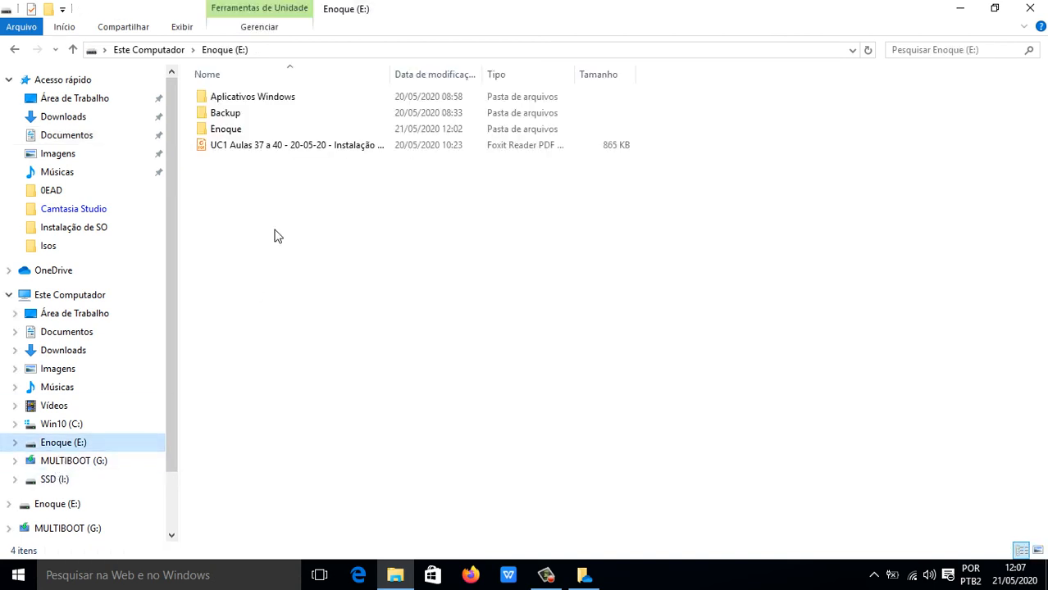
double_click(234, 135)
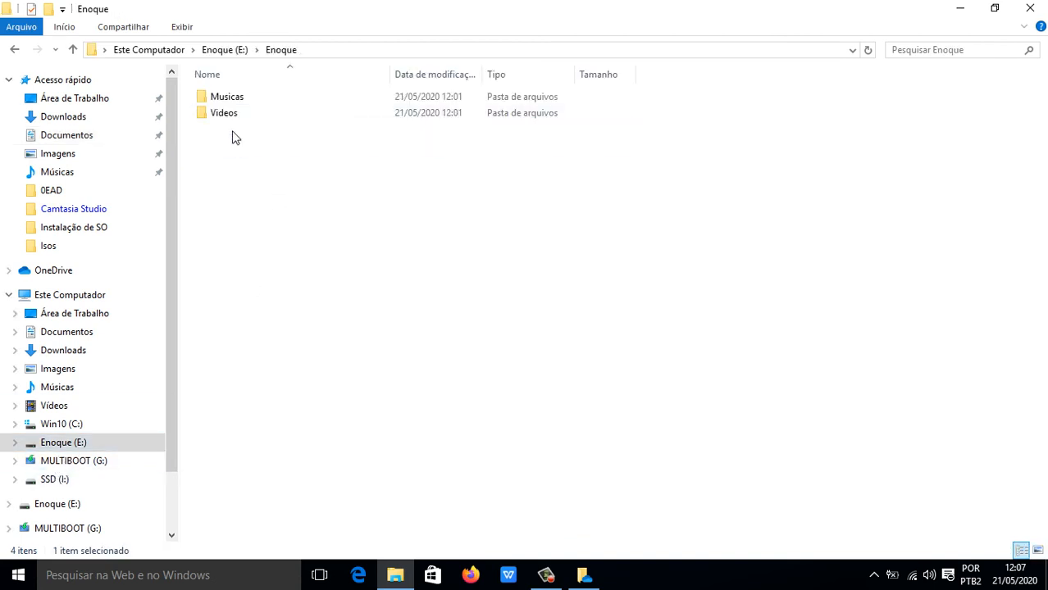
Look through the Enoque folder's background context menu without choosing anything.
right_click(291, 213)
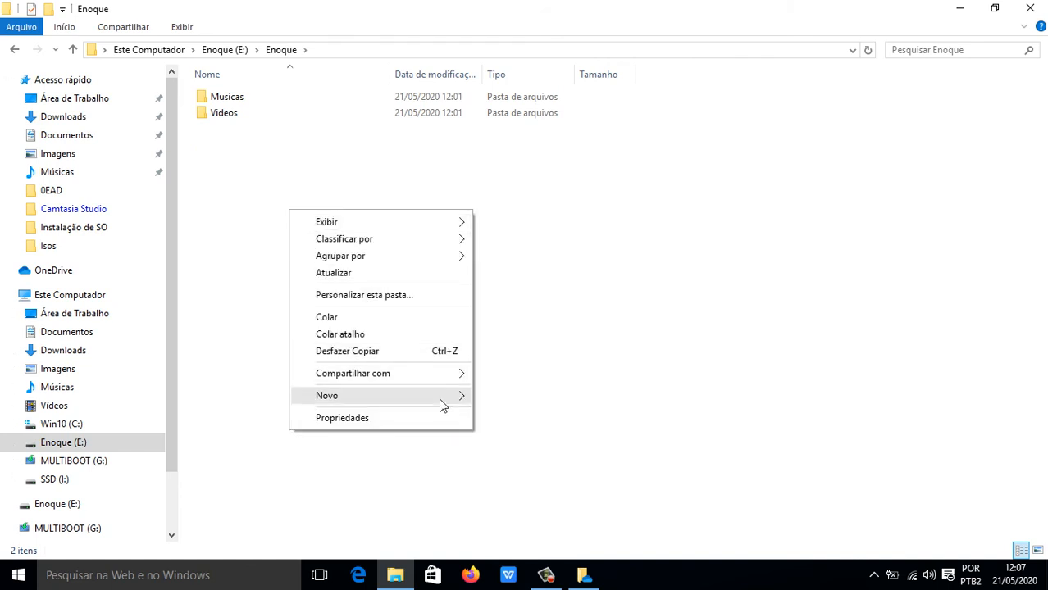
mouse_move(443, 400)
click(390, 146)
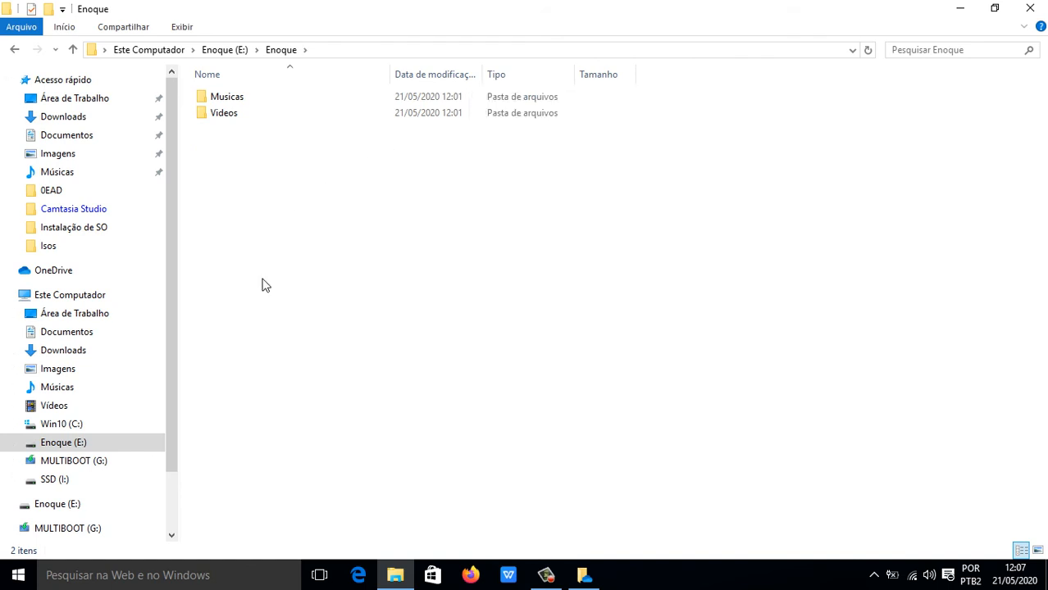
right_click(263, 285)
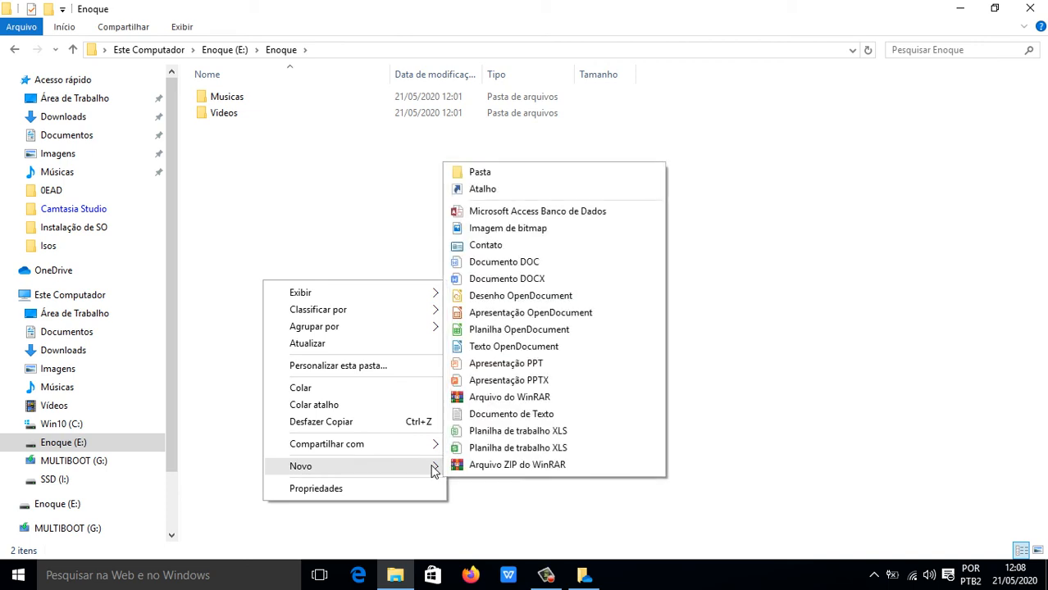
click(348, 214)
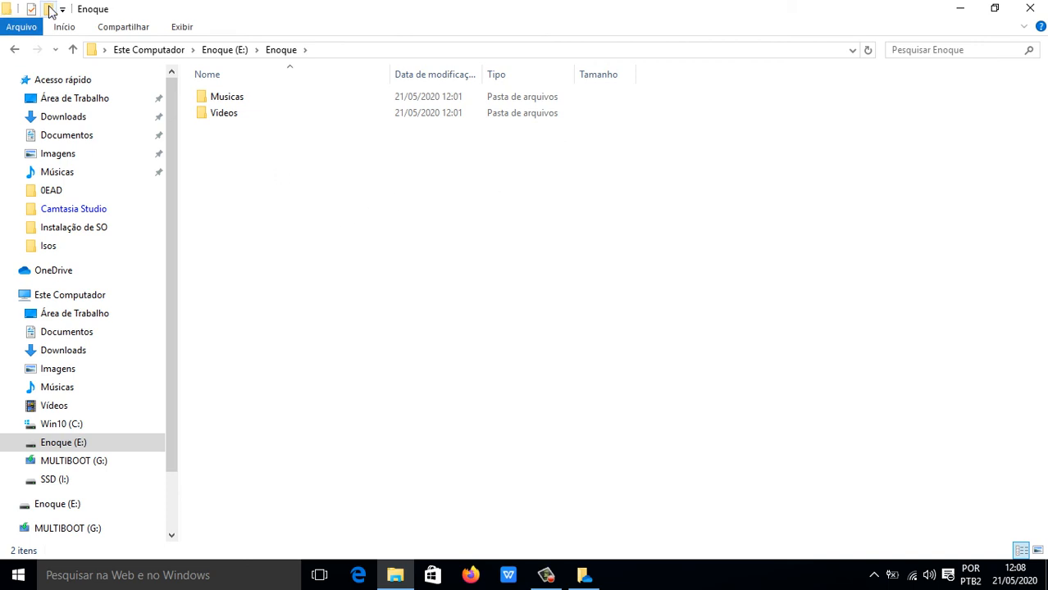
Create a Documentos folder in Enoque, paste the PDF into it, and go back.
click(49, 9)
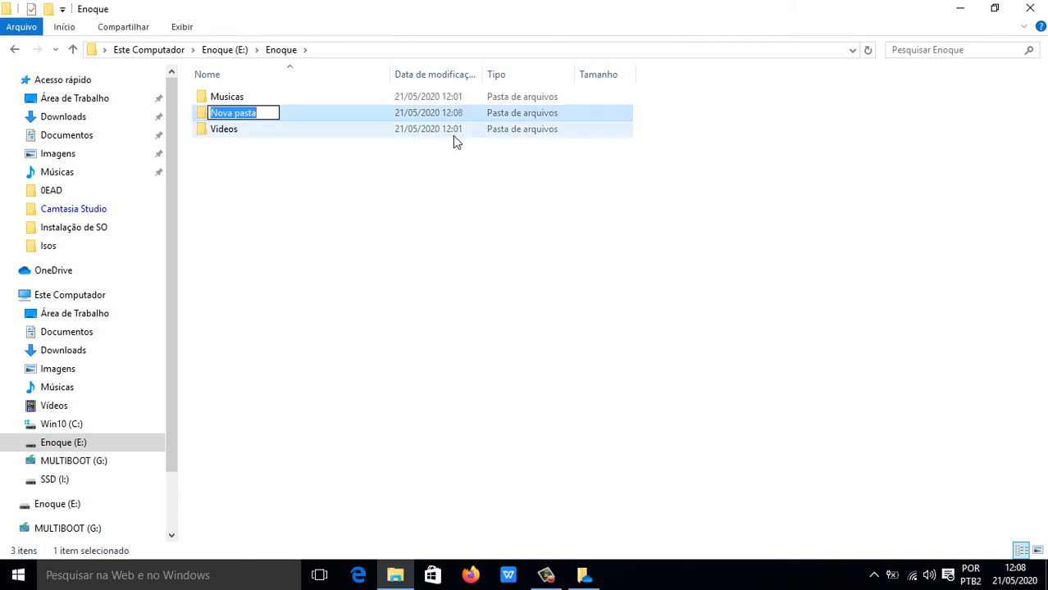
text(Document)
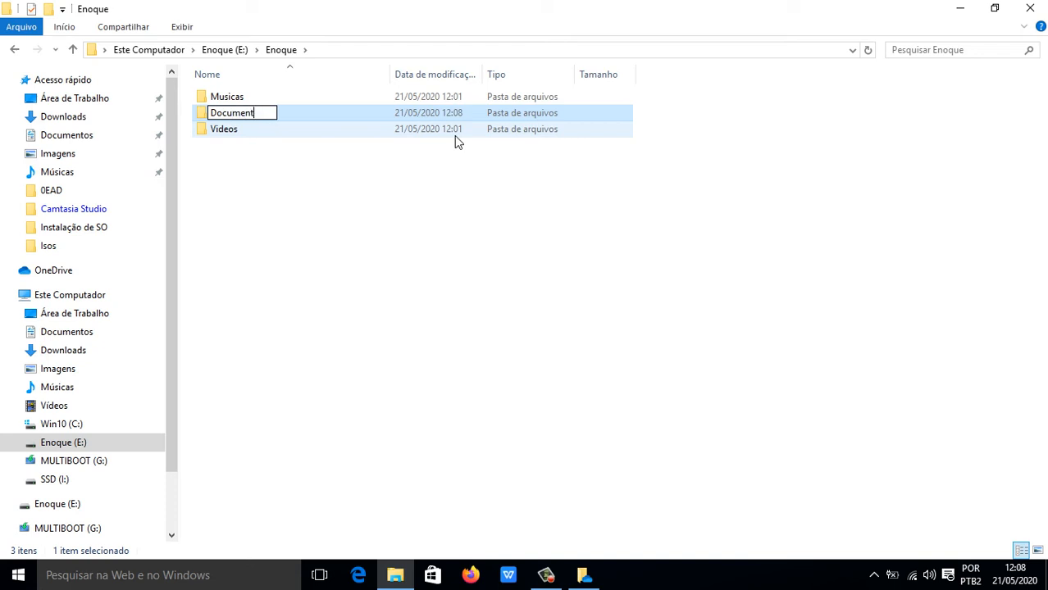
text(os)
key(Return)
key(Return)
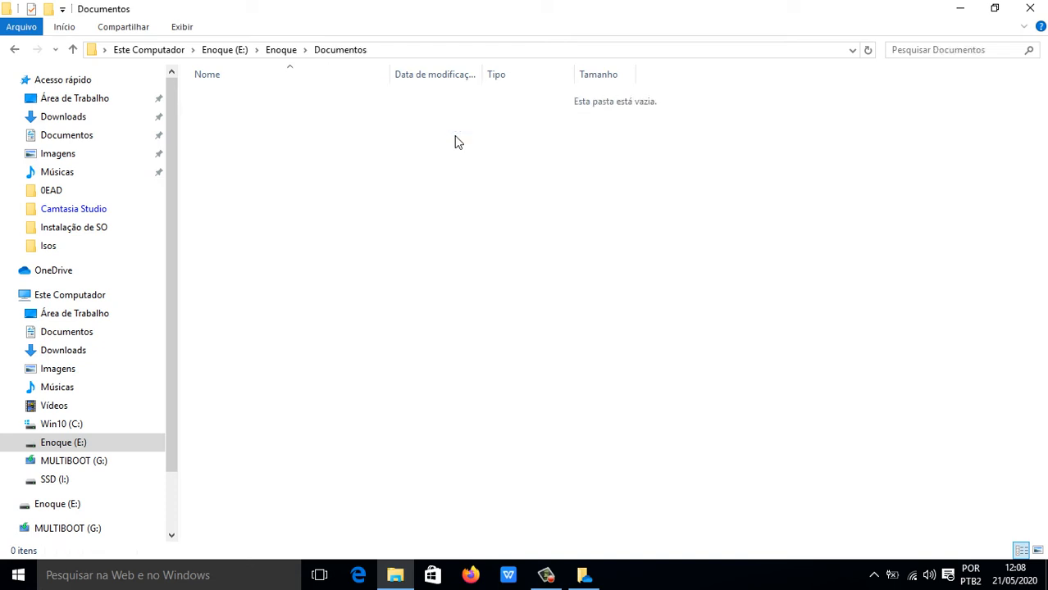
key(ctrl+v)
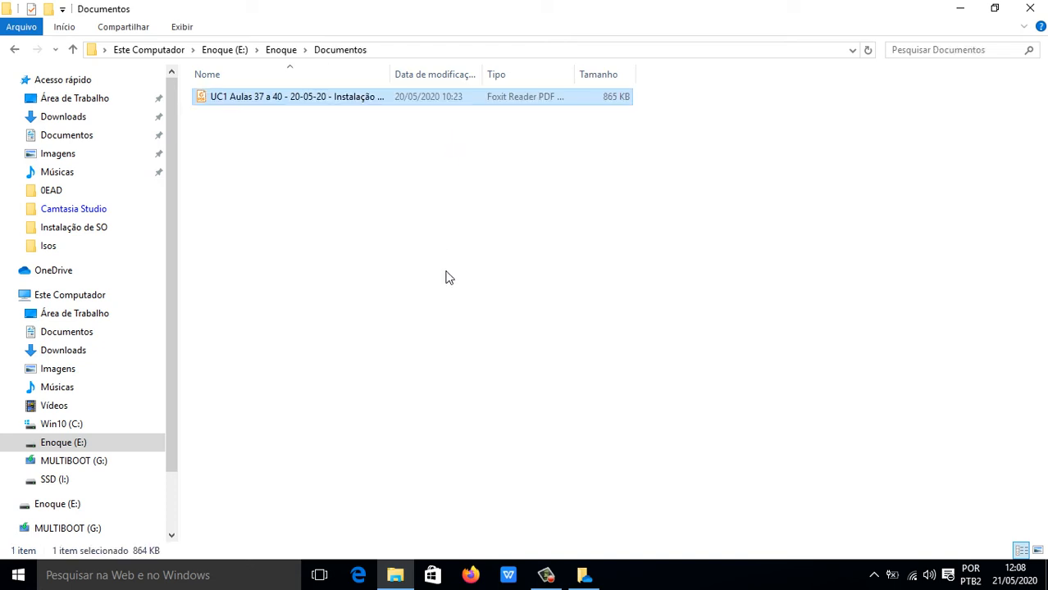
click(14, 50)
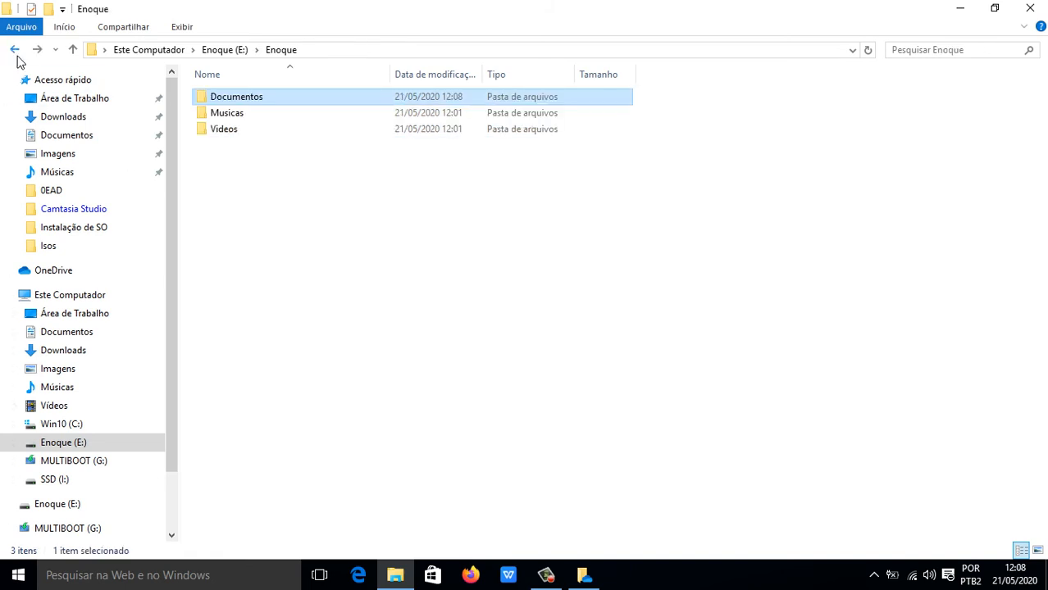
click(384, 246)
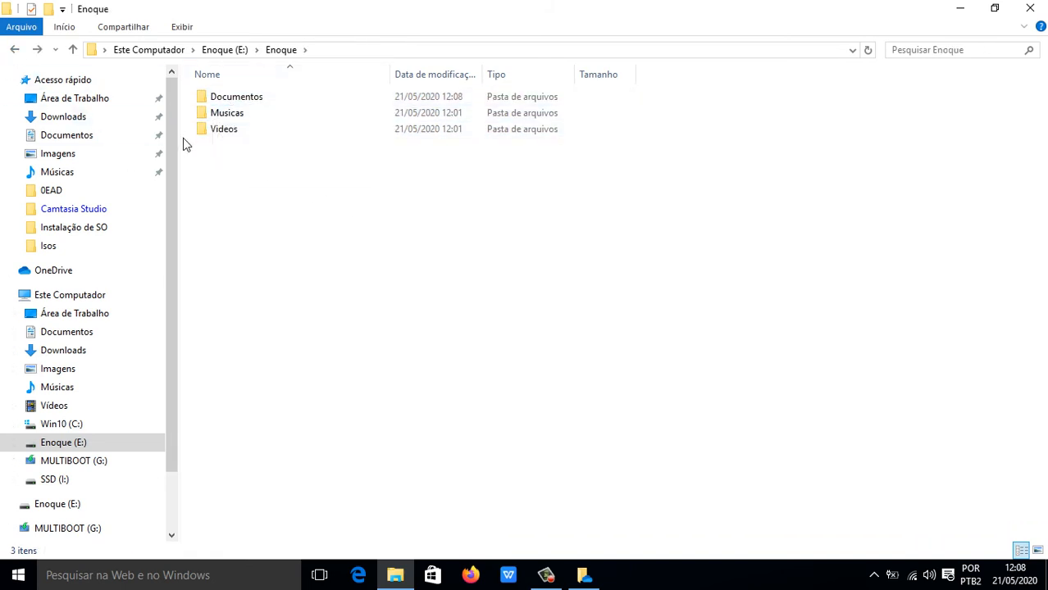
Mark Documentos as Oculto in Properties, applying it to all its subfolders and files.
right_click(232, 100)
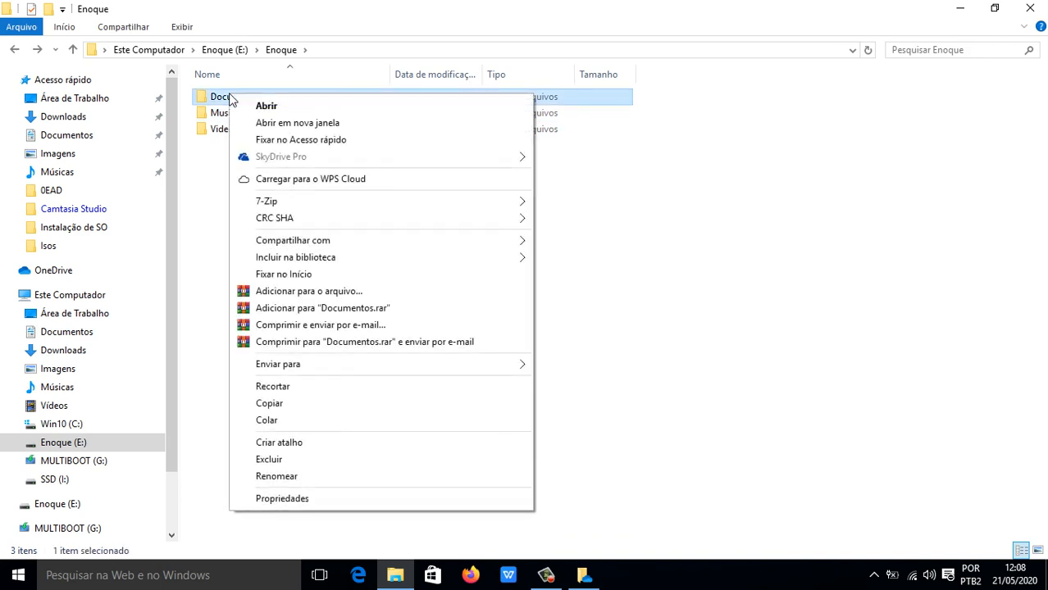
click(379, 496)
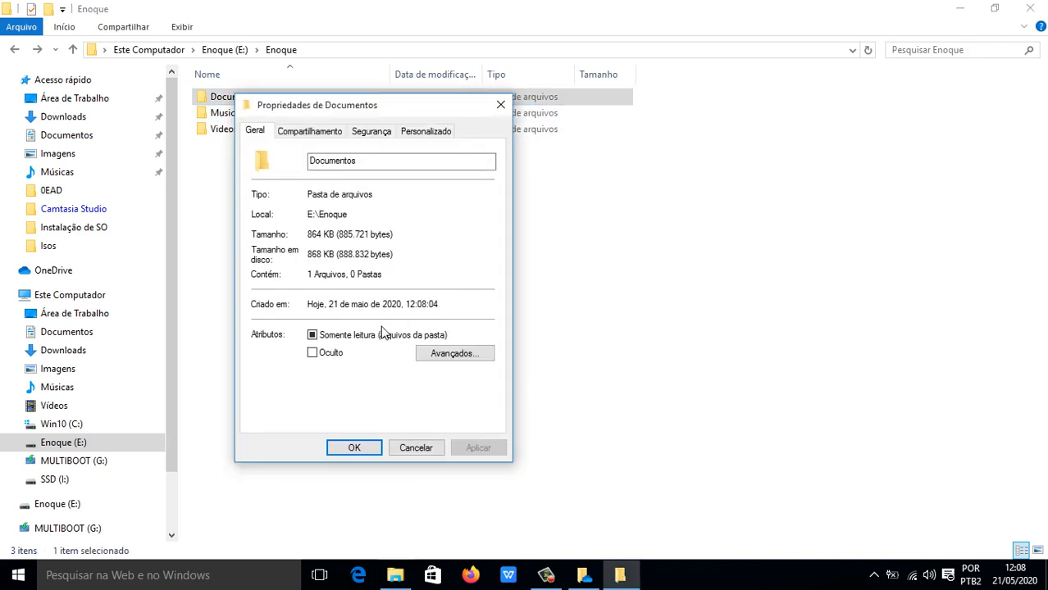
drag(387, 110, 508, 101)
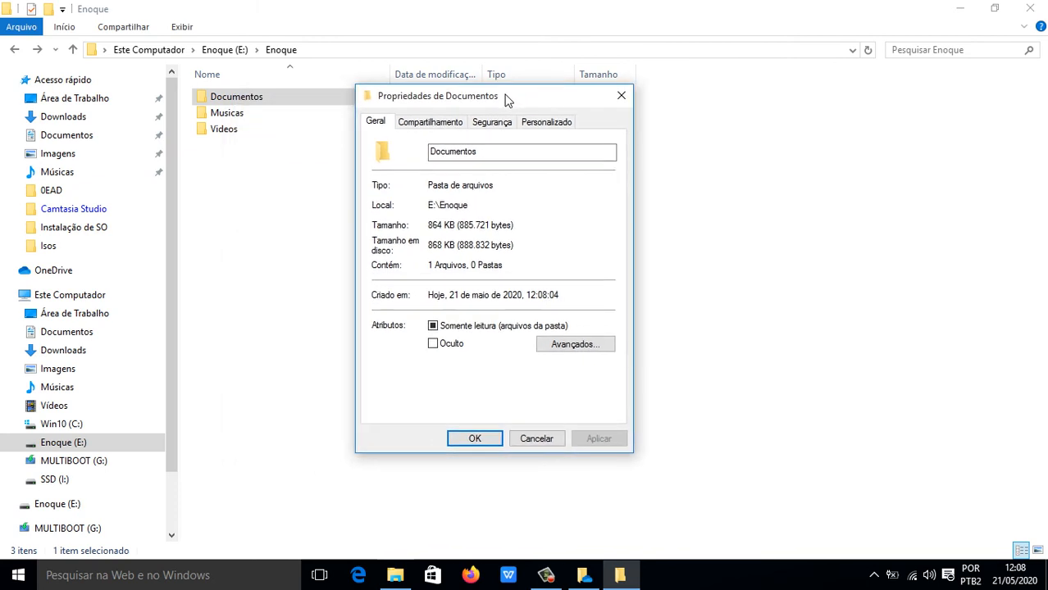
click(433, 326)
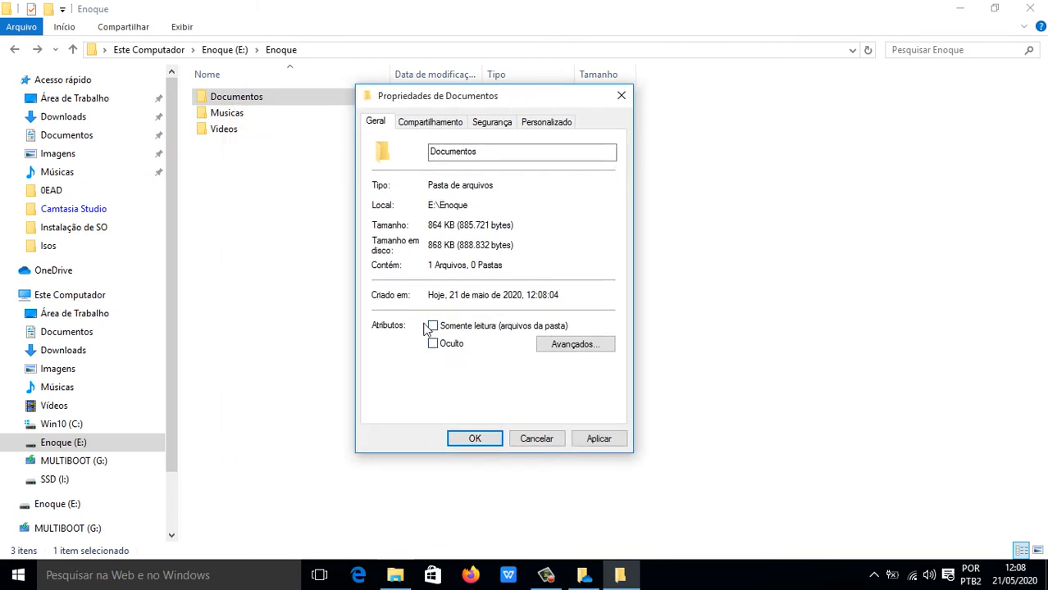
click(433, 327)
click(433, 326)
click(432, 327)
click(433, 344)
click(474, 438)
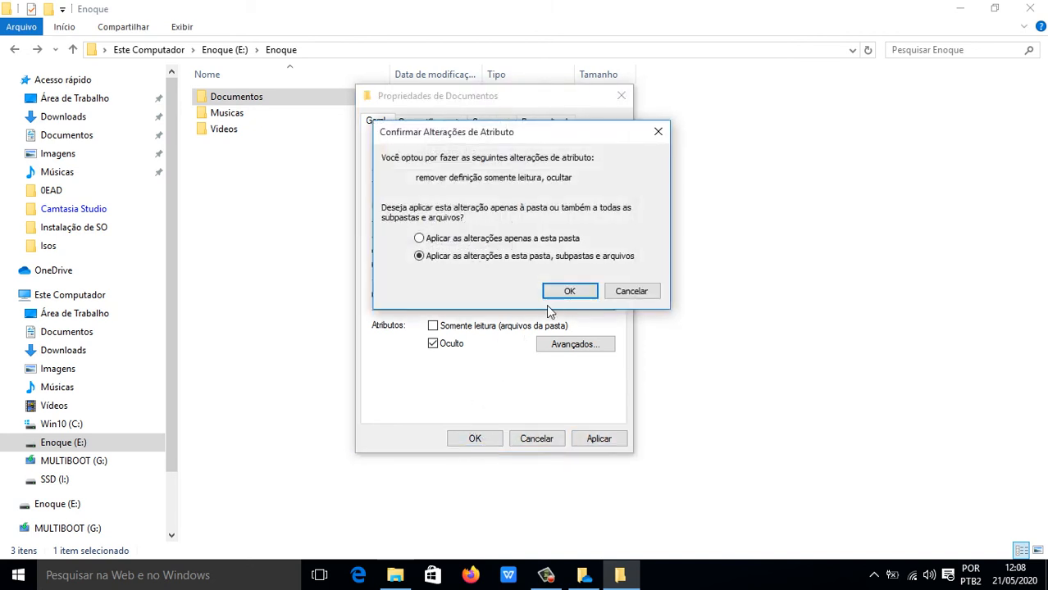
click(571, 291)
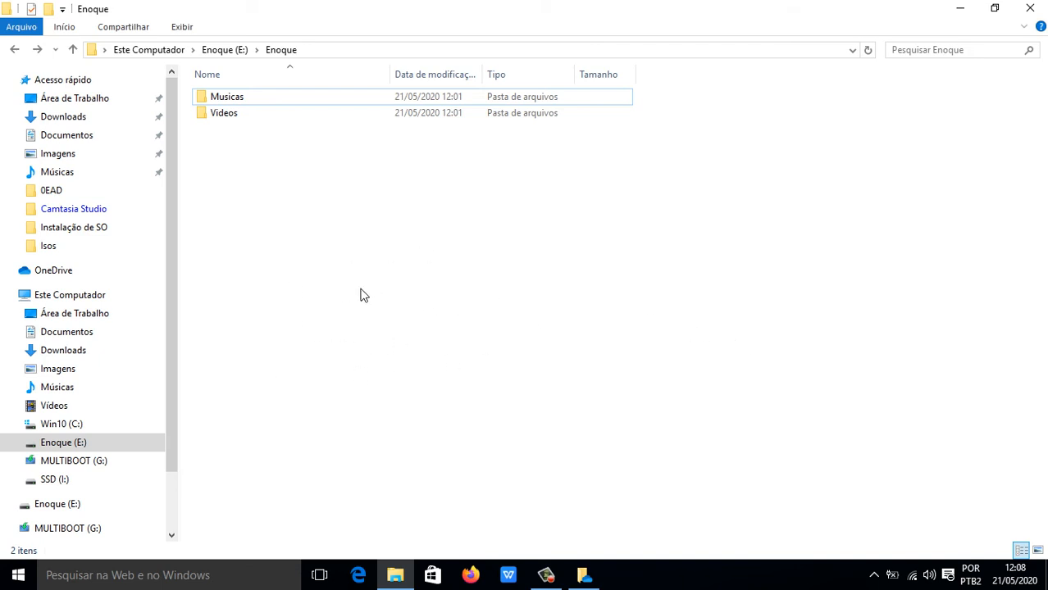
Toggle Itens ocultos on, off and on again so Documentos reappears.
click(182, 26)
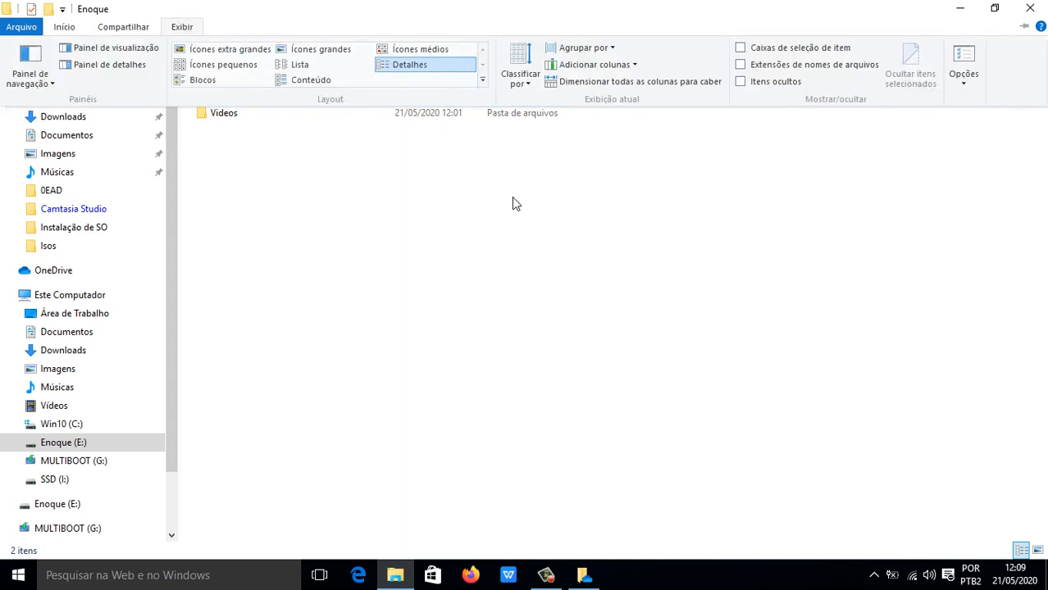
click(740, 82)
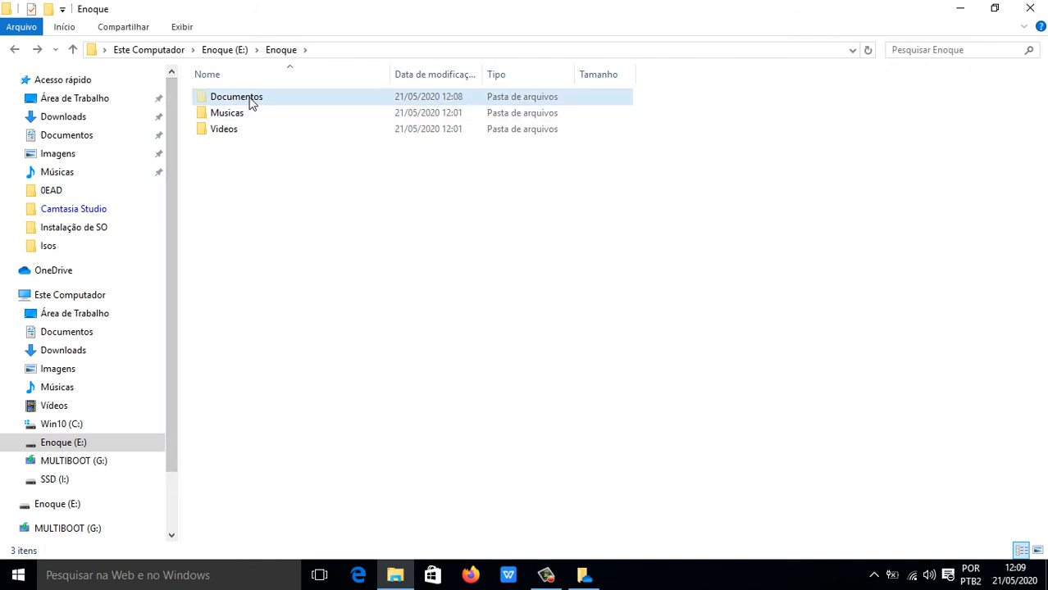
click(177, 31)
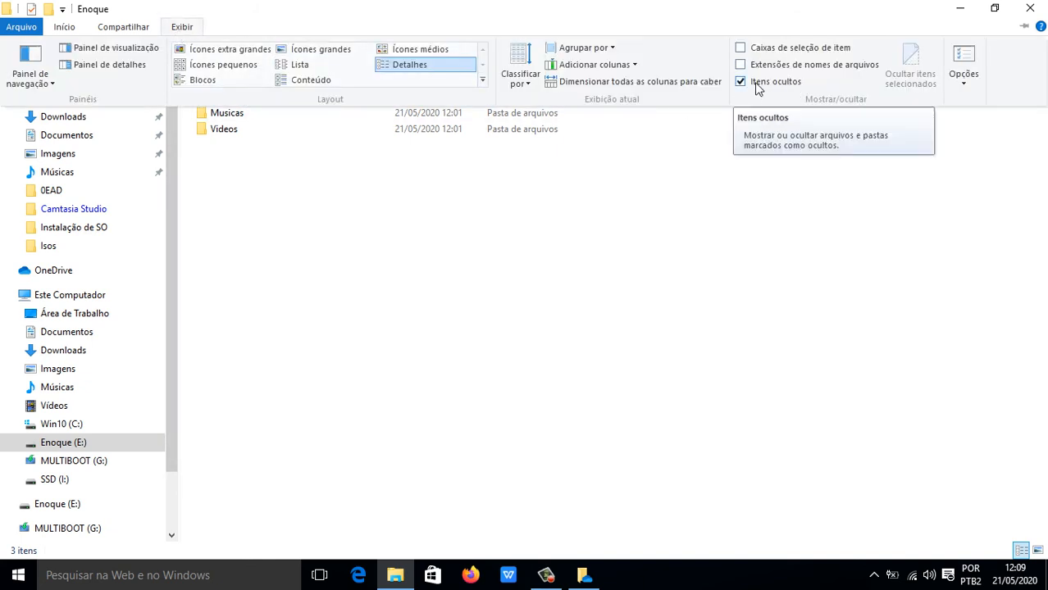
click(756, 84)
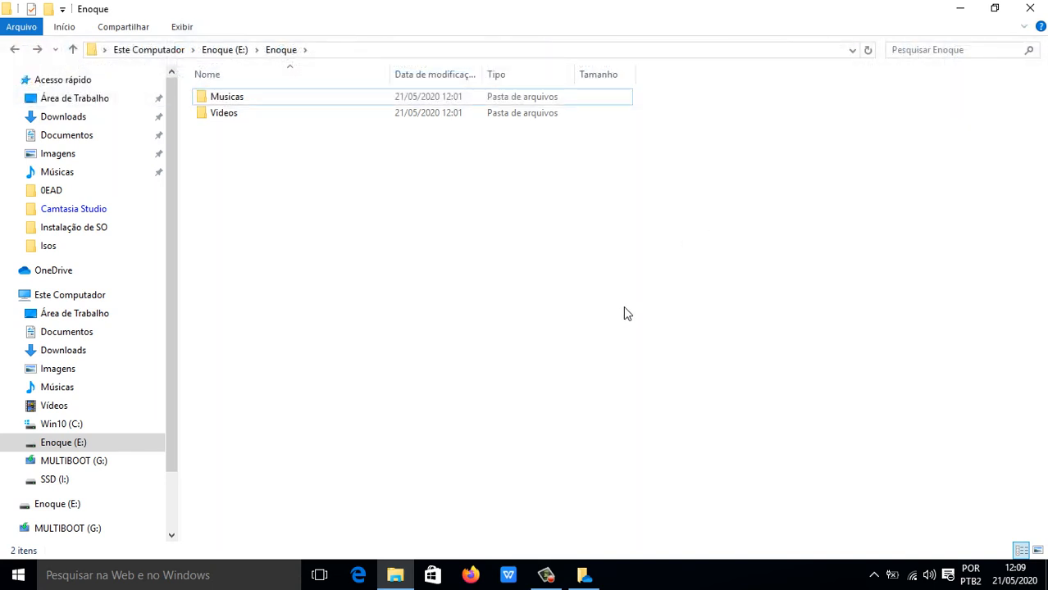
click(182, 30)
click(754, 84)
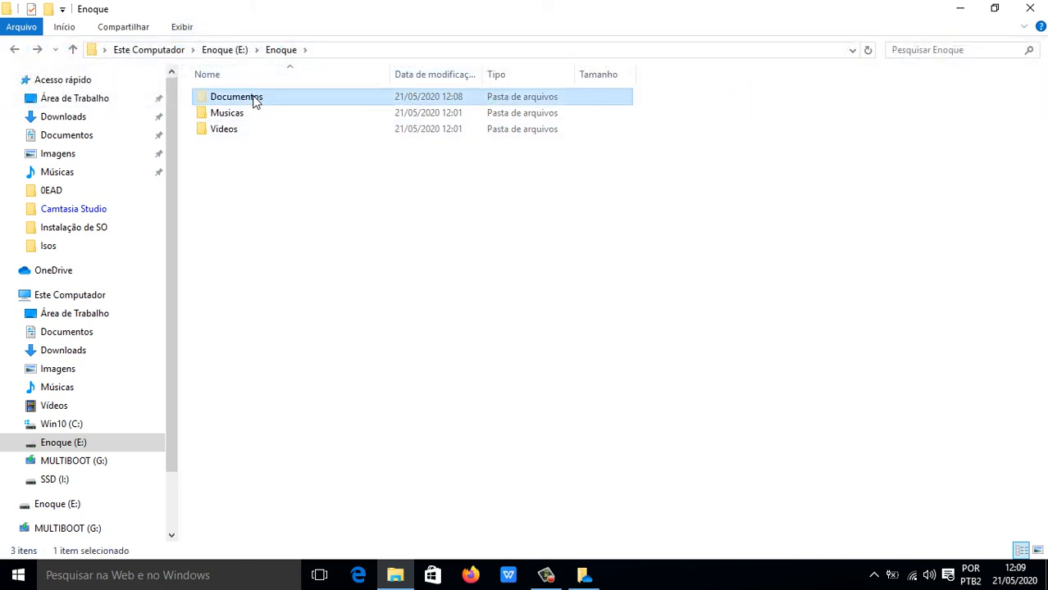
Uncheck Oculto in Documentos Properties and apply it to its subfolders and files.
right_click(254, 97)
click(397, 501)
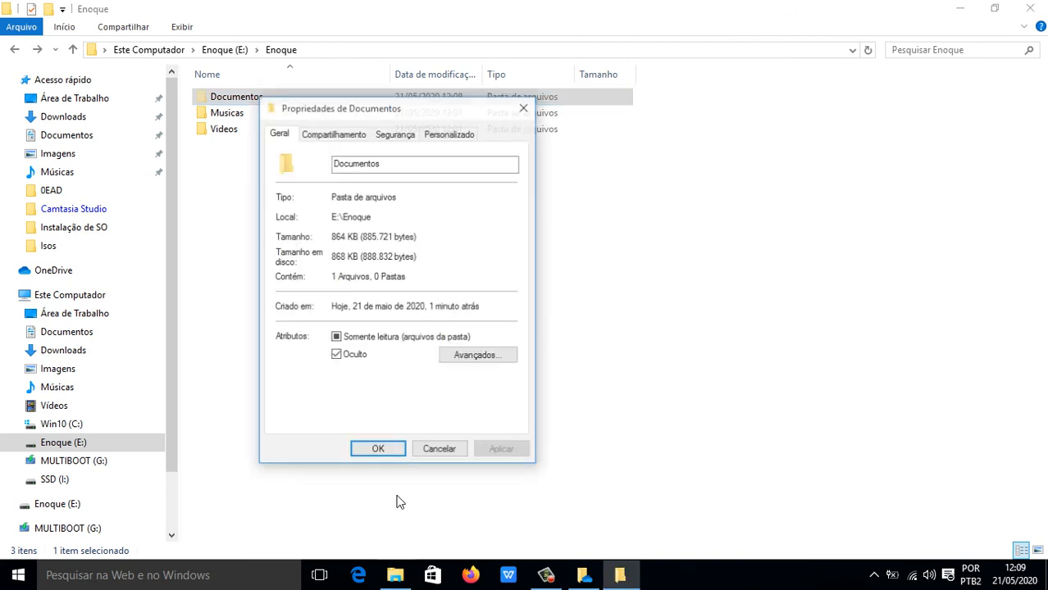
click(336, 356)
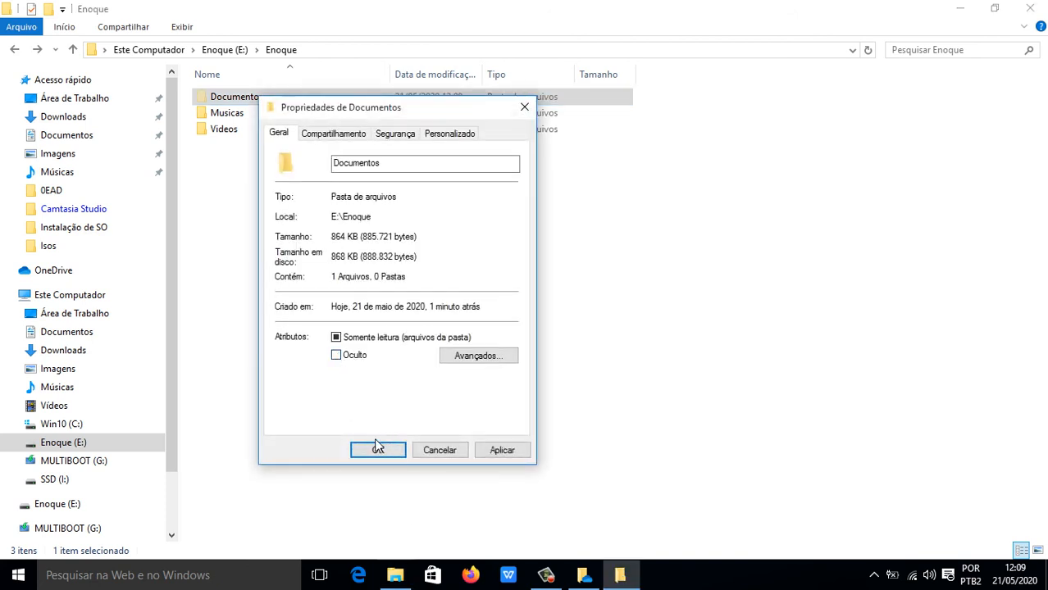
click(375, 450)
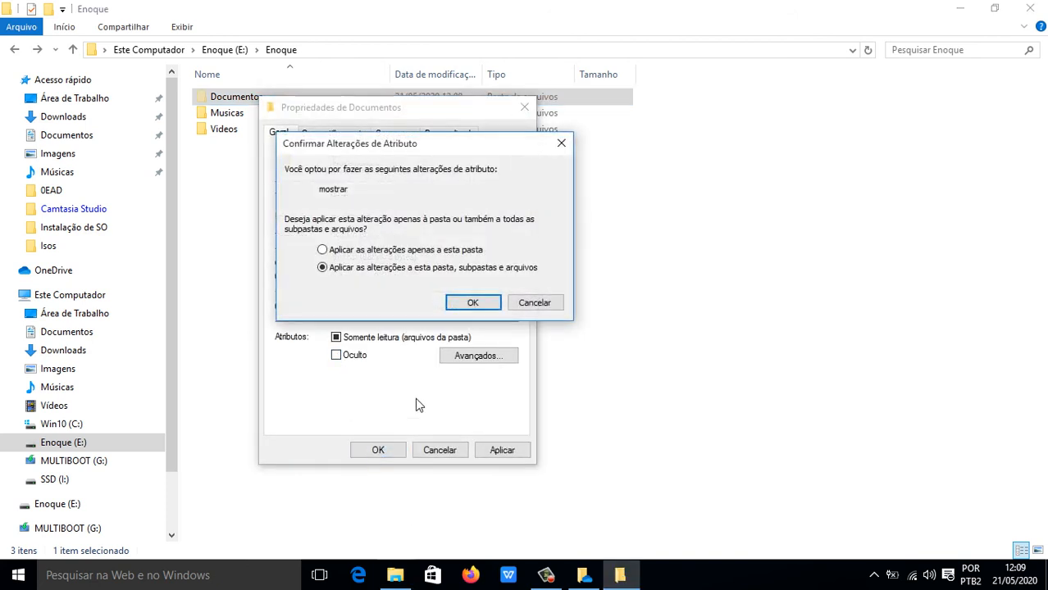
click(471, 303)
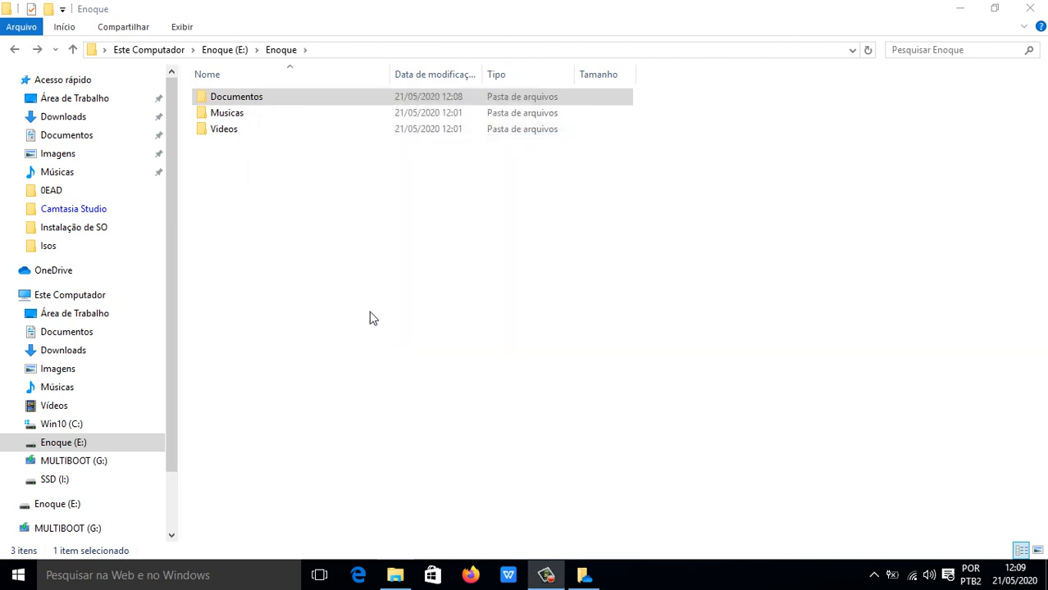
click(373, 313)
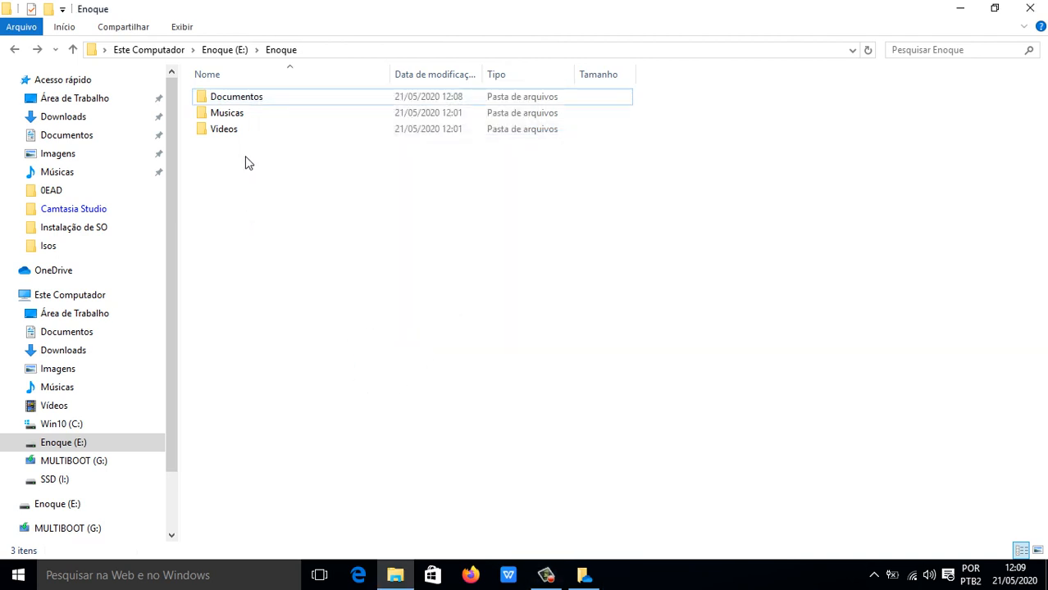
Open E:\Enoque\Documentos, then go to the user's Documentos folder in Acesso rápido.
click(245, 103)
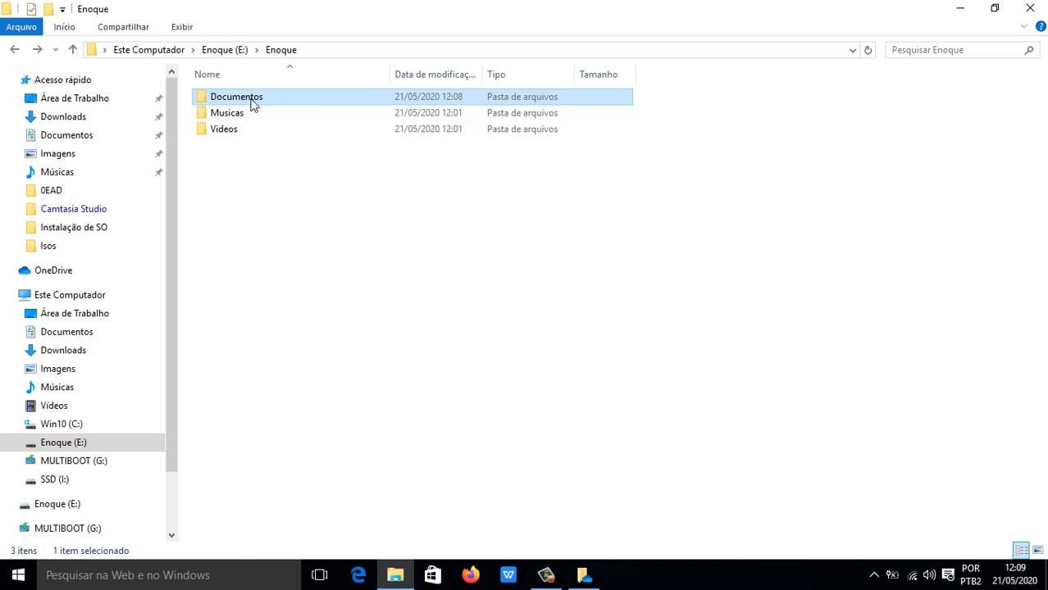
double_click(254, 103)
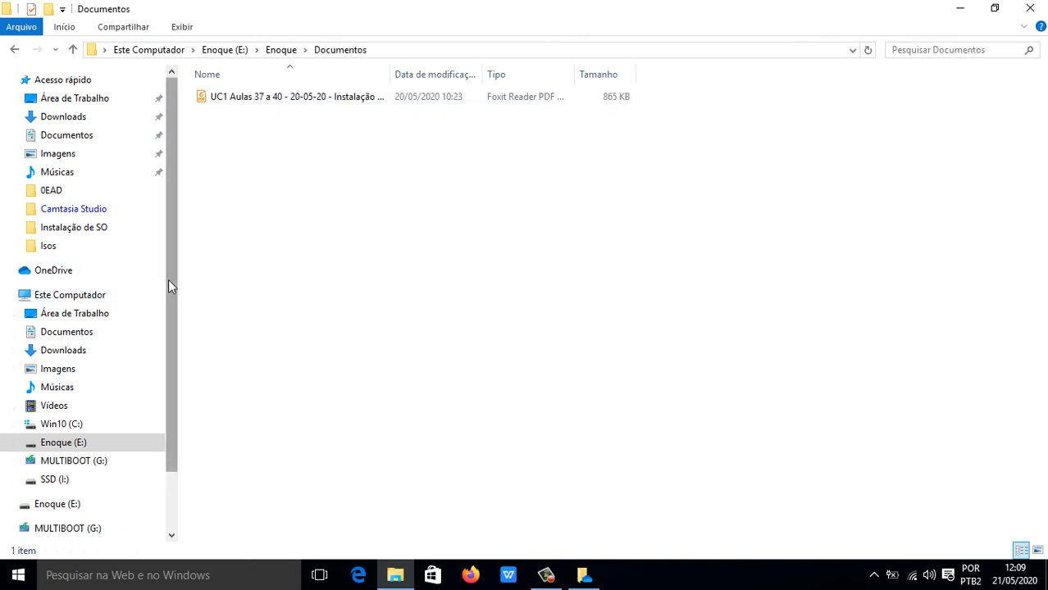
drag(168, 280, 177, 354)
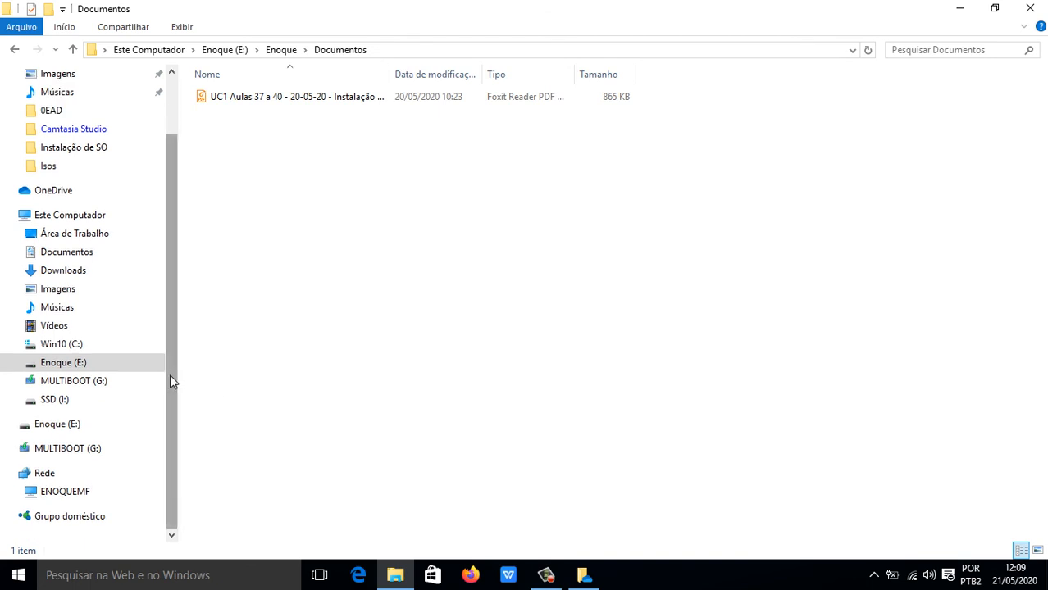
drag(170, 376, 163, 292)
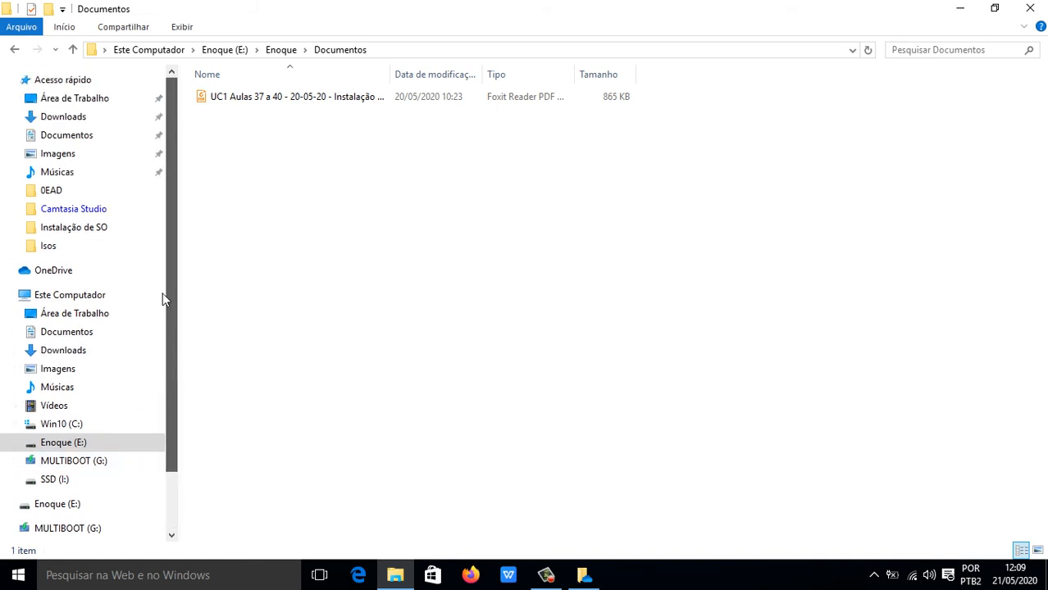
click(77, 140)
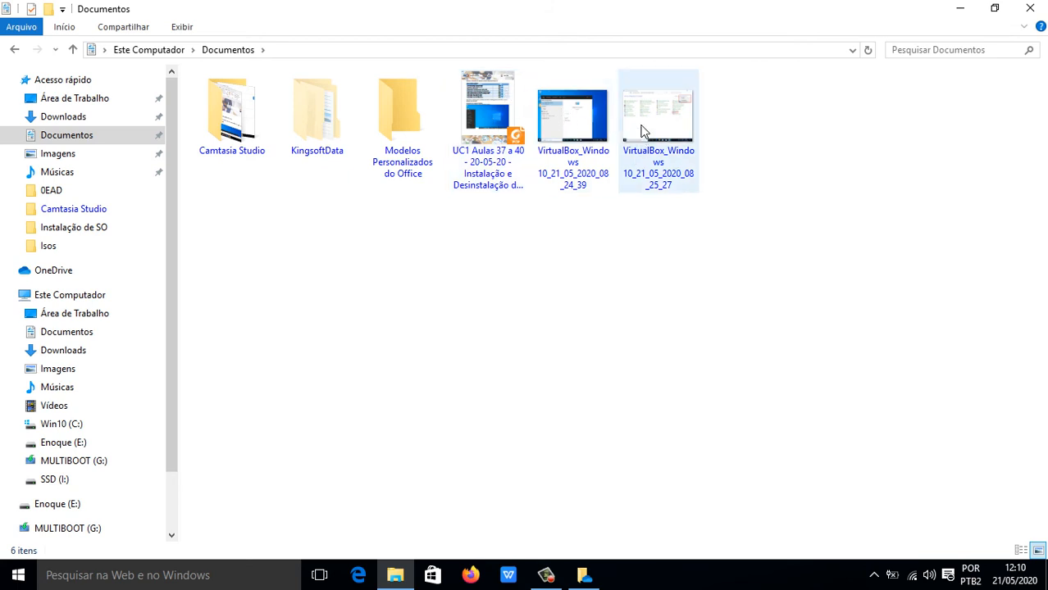
Switch the Documentos layout to Blocos, then Conteúdo, then Lista.
click(182, 27)
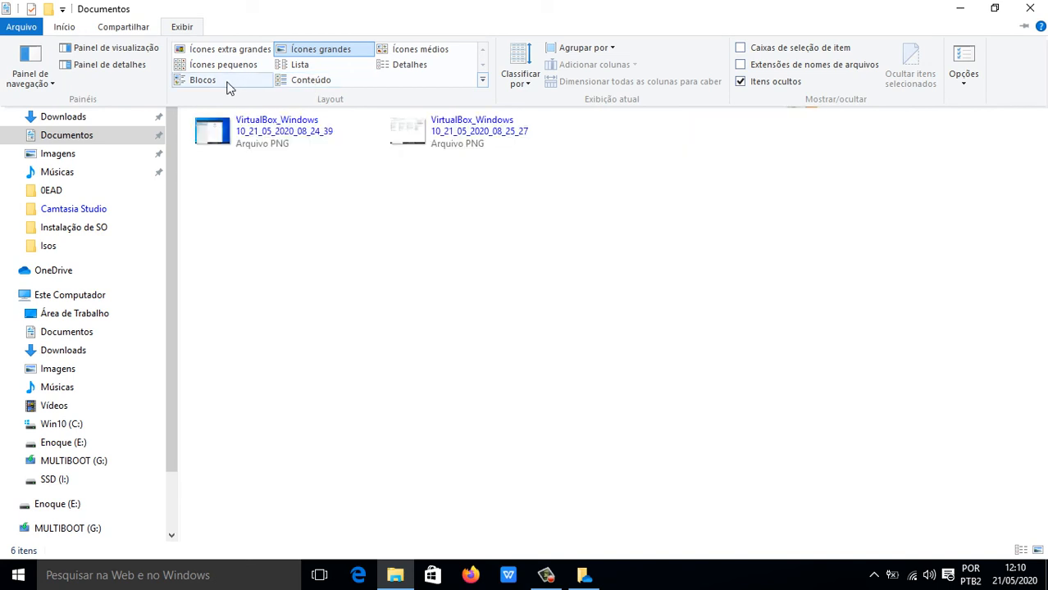
click(227, 84)
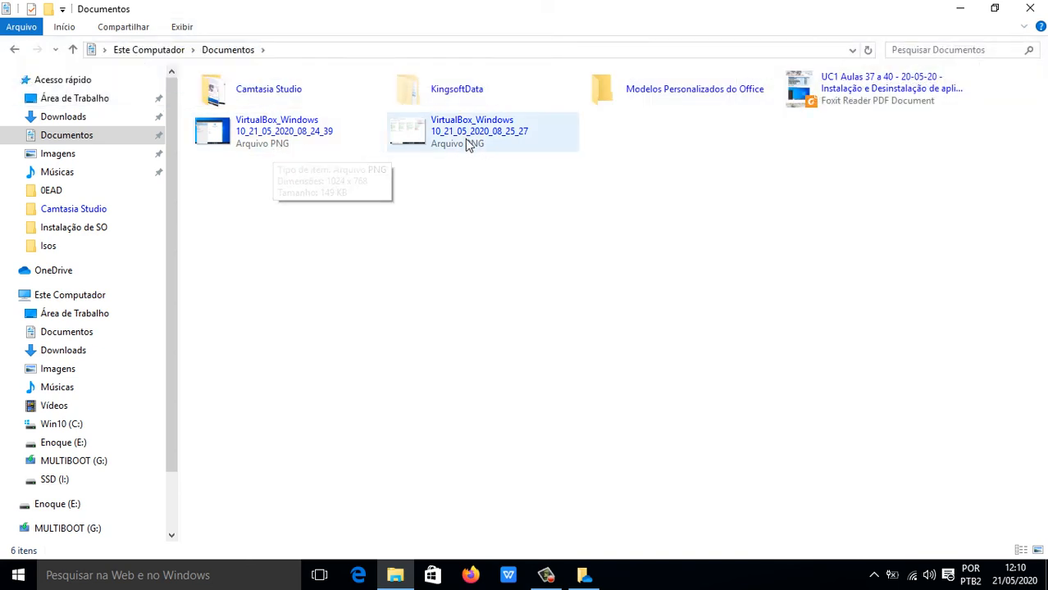
click(182, 28)
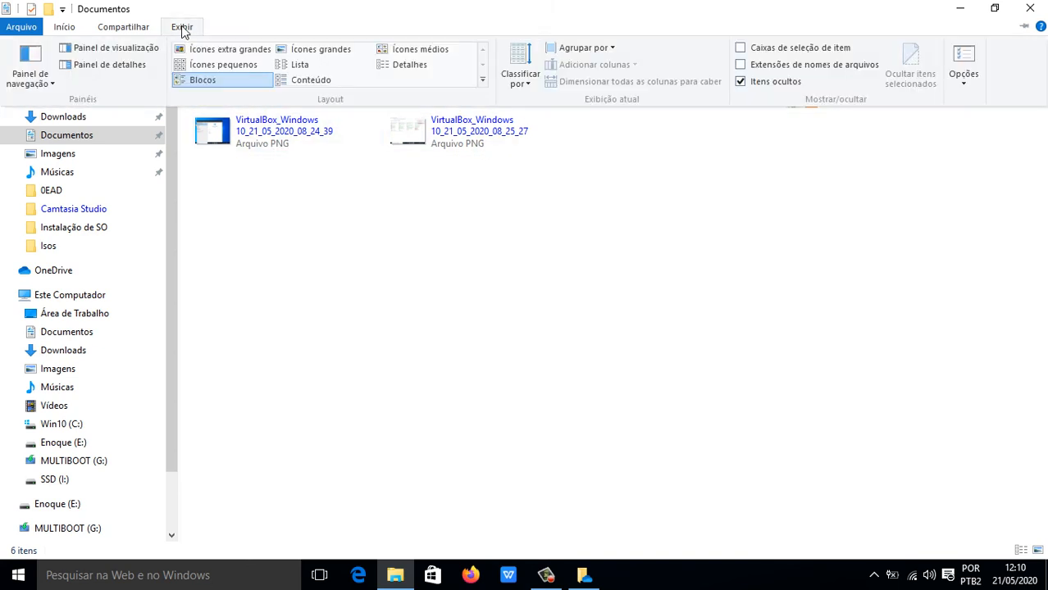
click(305, 83)
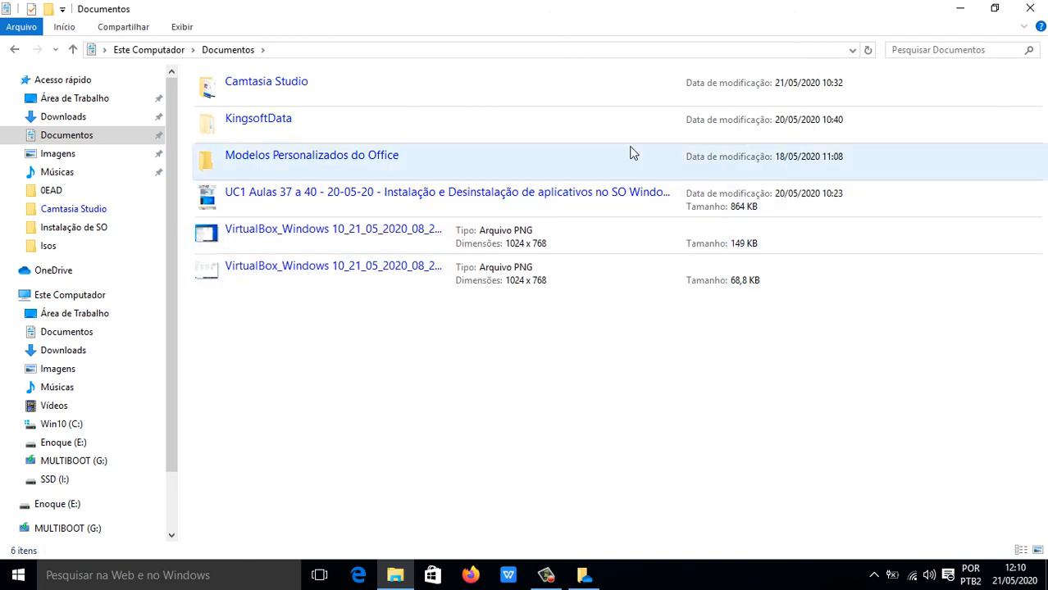
click(181, 27)
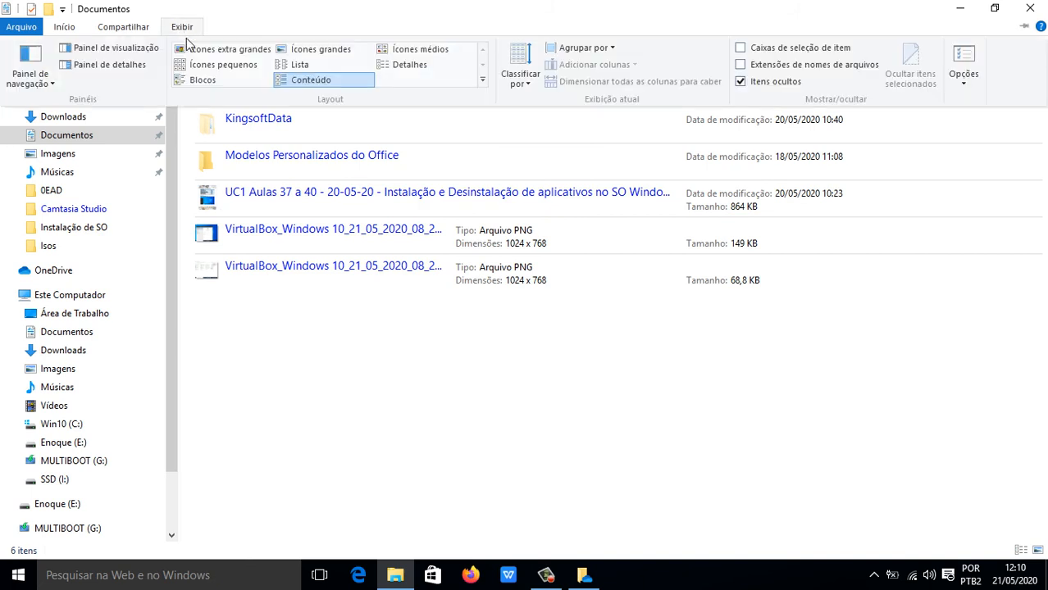
click(309, 64)
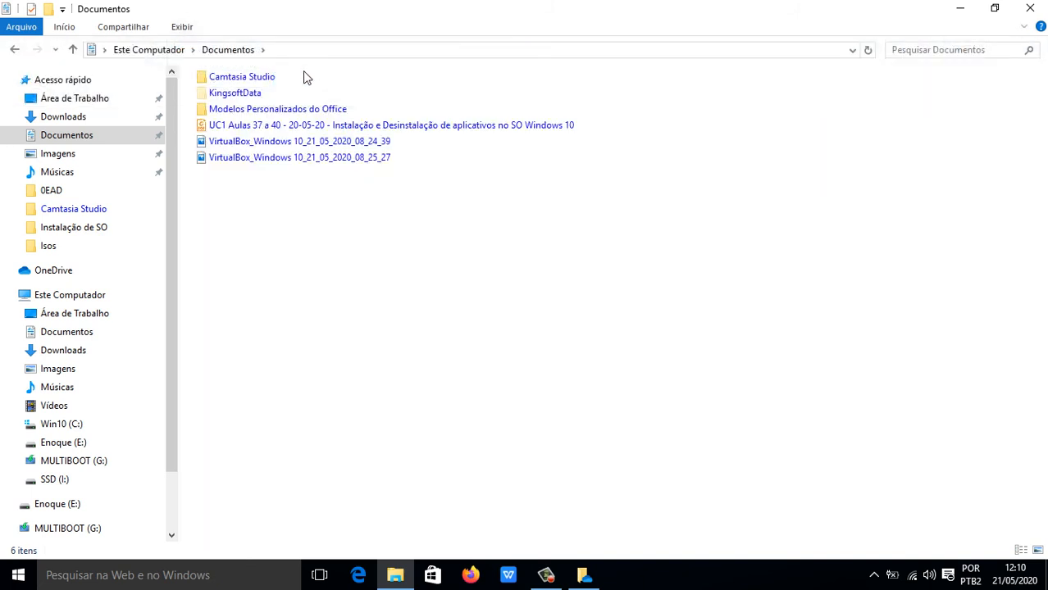
click(178, 27)
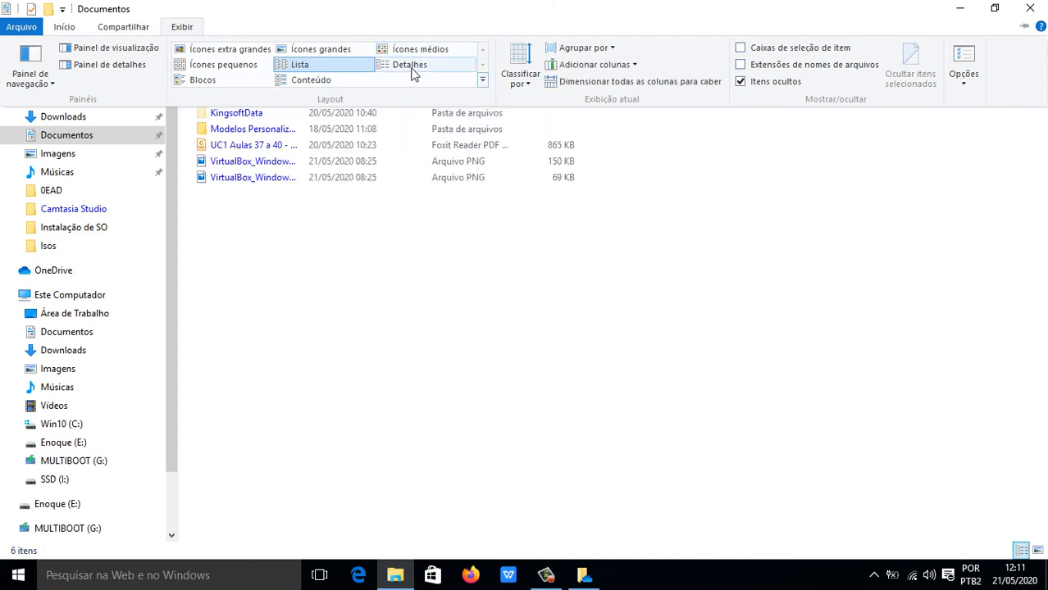
Show Documentos in Detalhes view, toggle the Nome sort ending A–Z, and drag the Nome header.
click(411, 69)
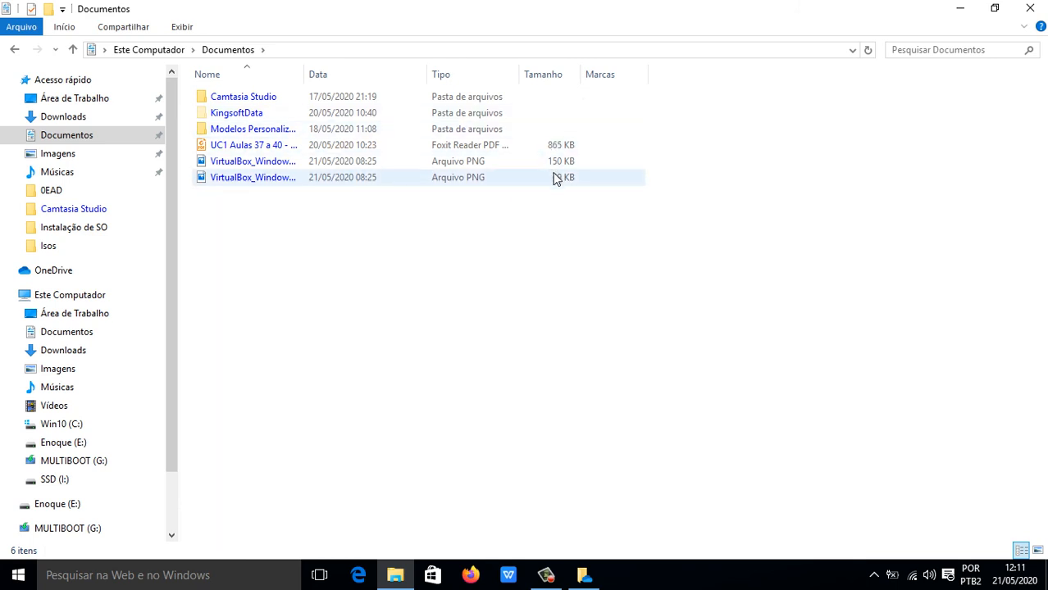
click(258, 73)
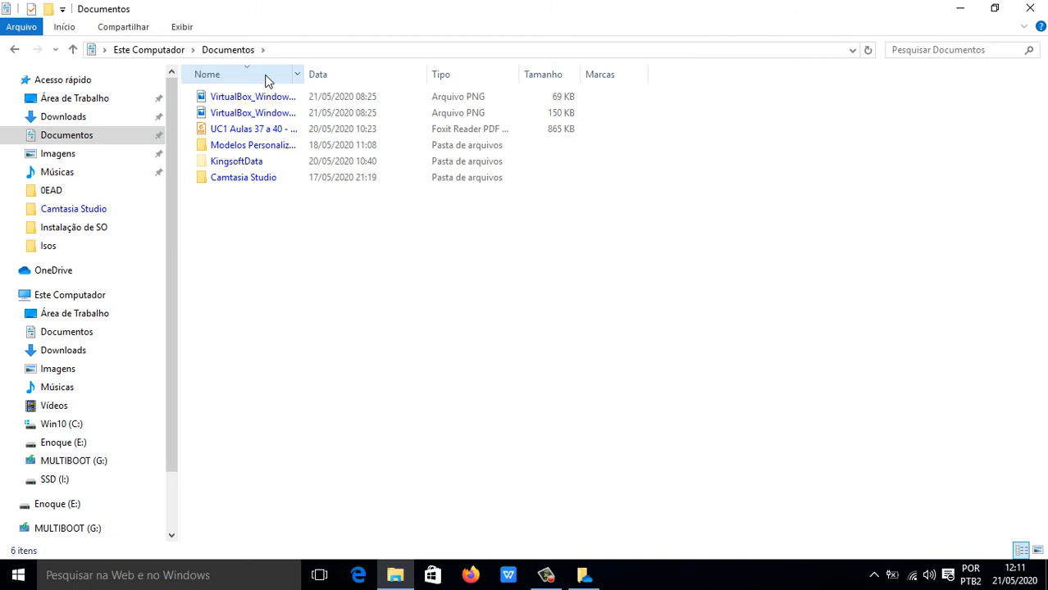
click(254, 76)
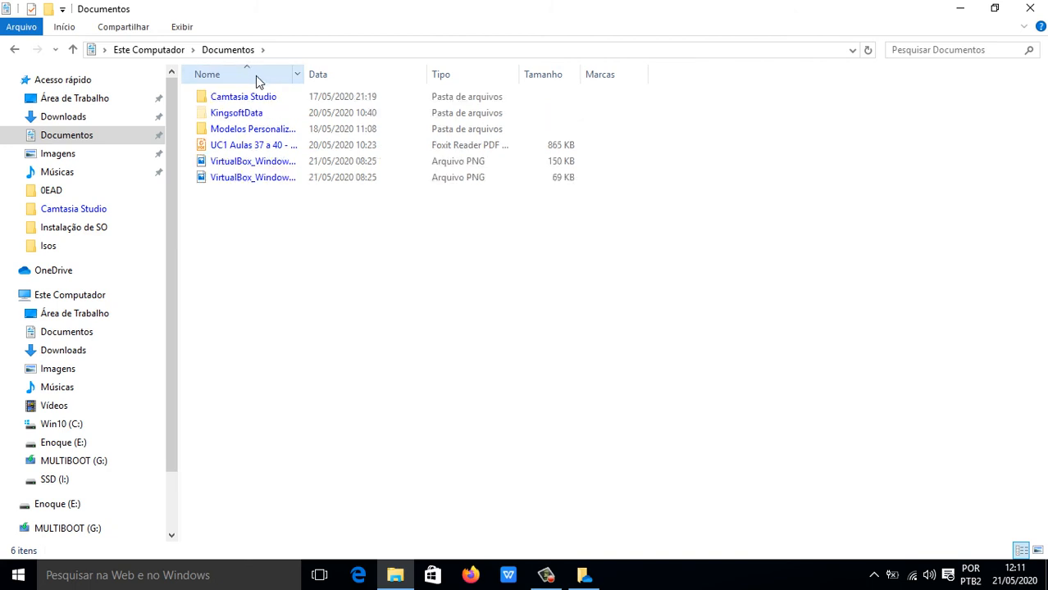
click(256, 76)
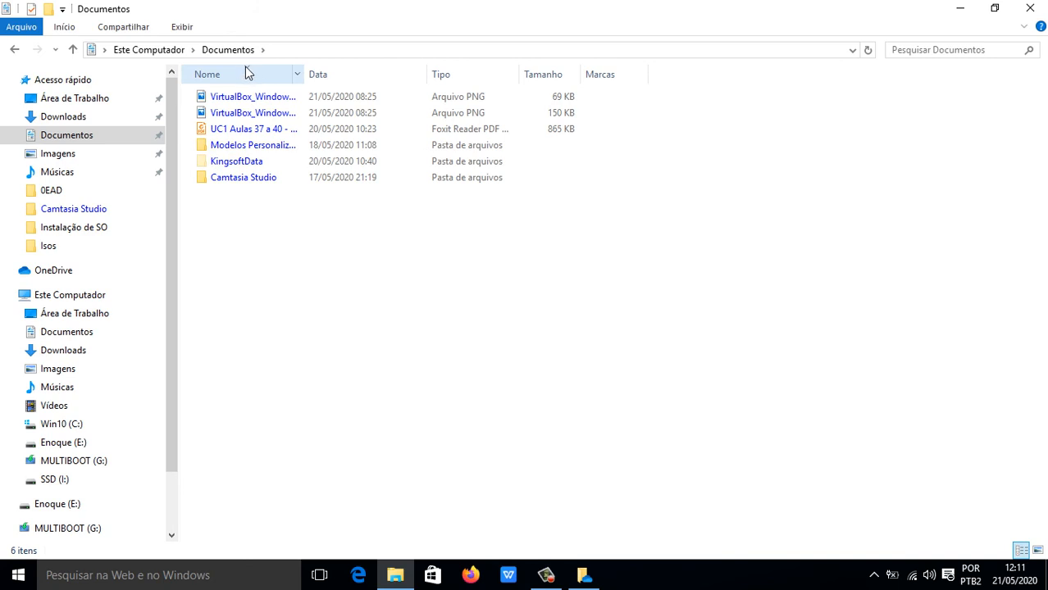
click(262, 78)
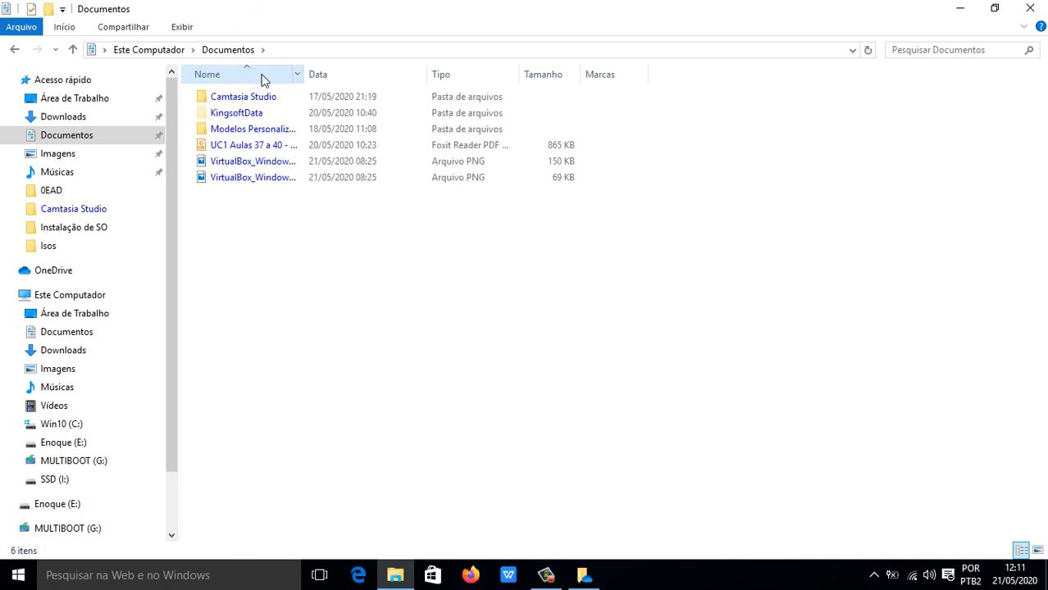
click(257, 76)
click(256, 76)
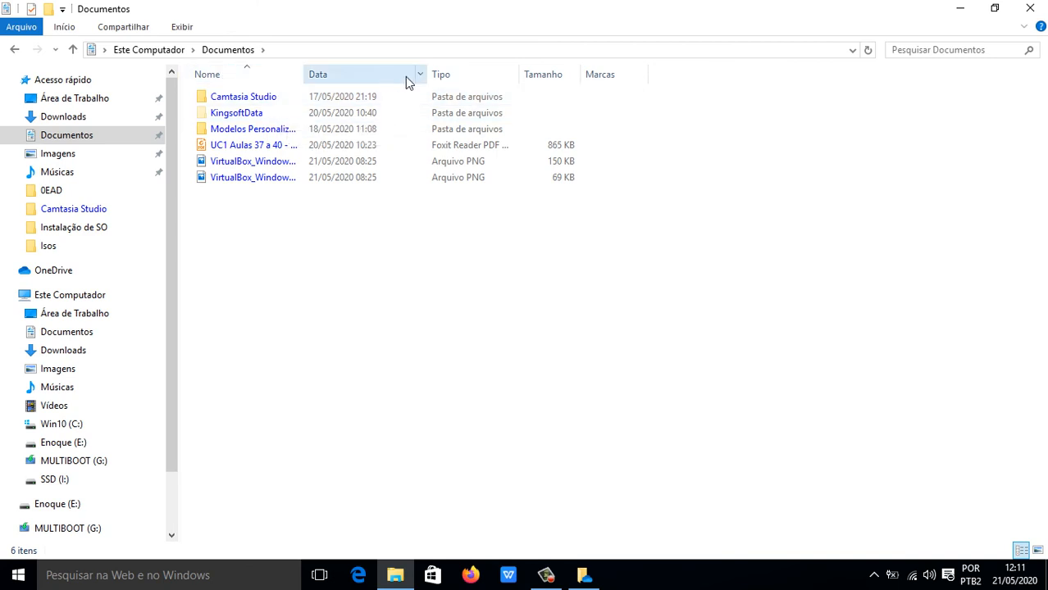
drag(222, 77, 264, 98)
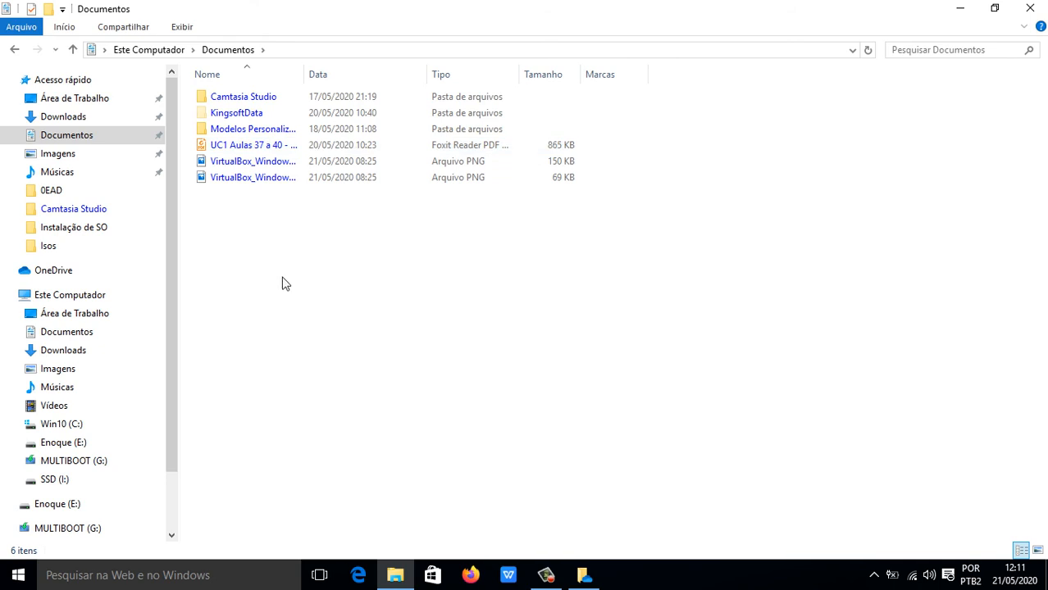
click(182, 27)
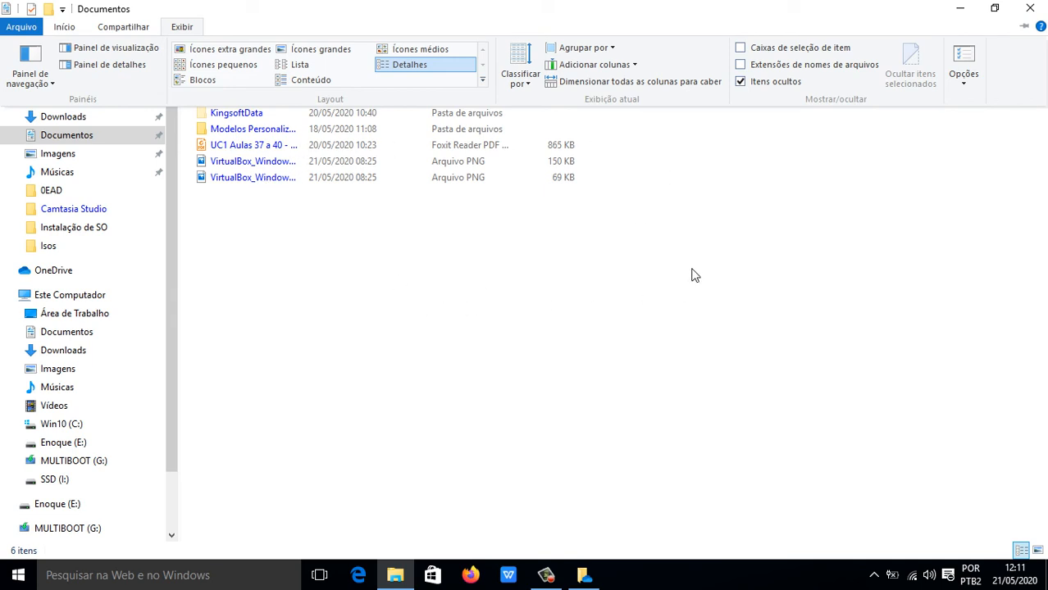
click(741, 82)
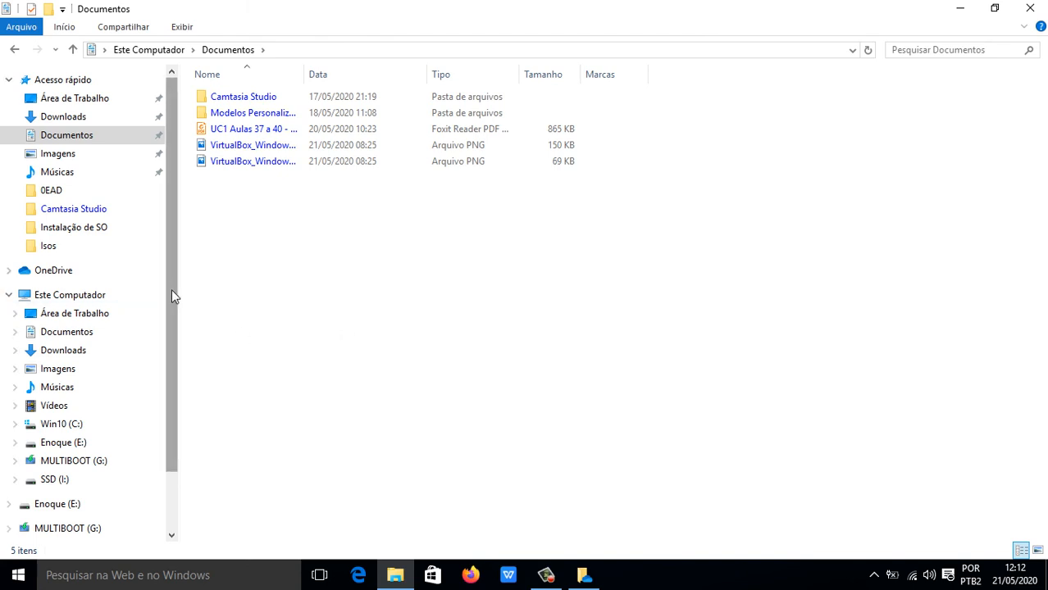
drag(172, 288, 195, 261)
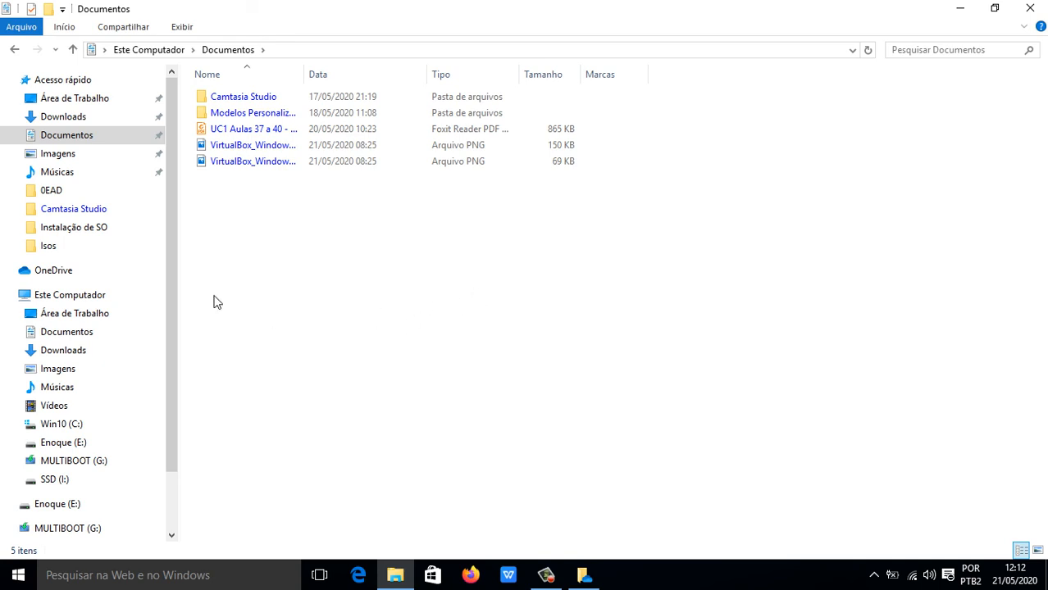
drag(174, 300, 169, 280)
Explore the background menu's Exibir, Classificar por and Agrupar por submenus and the Exibir ribbon tab.
right_click(306, 231)
mouse_move(397, 244)
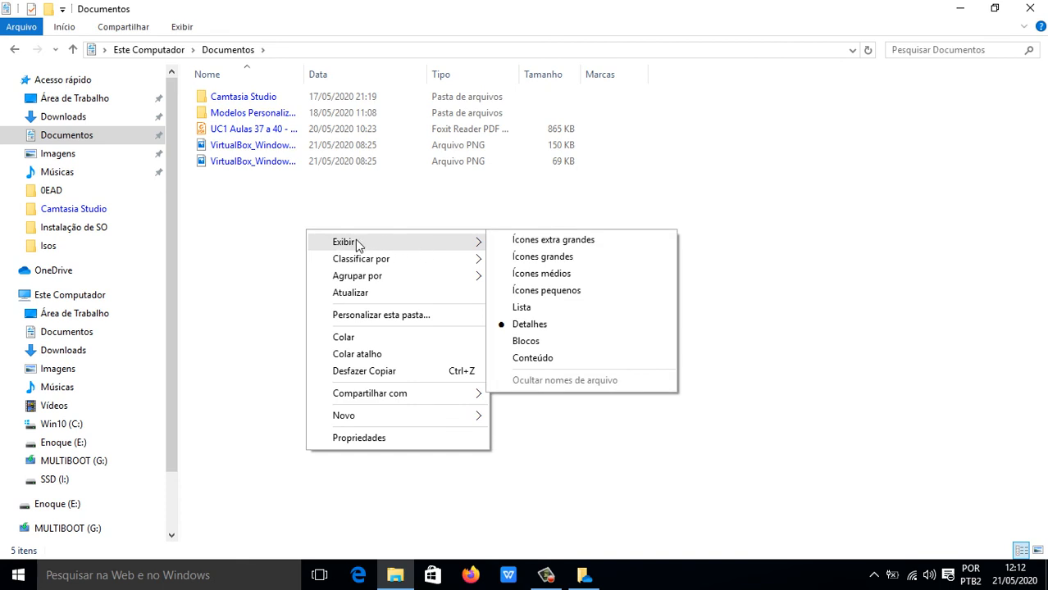
click(180, 28)
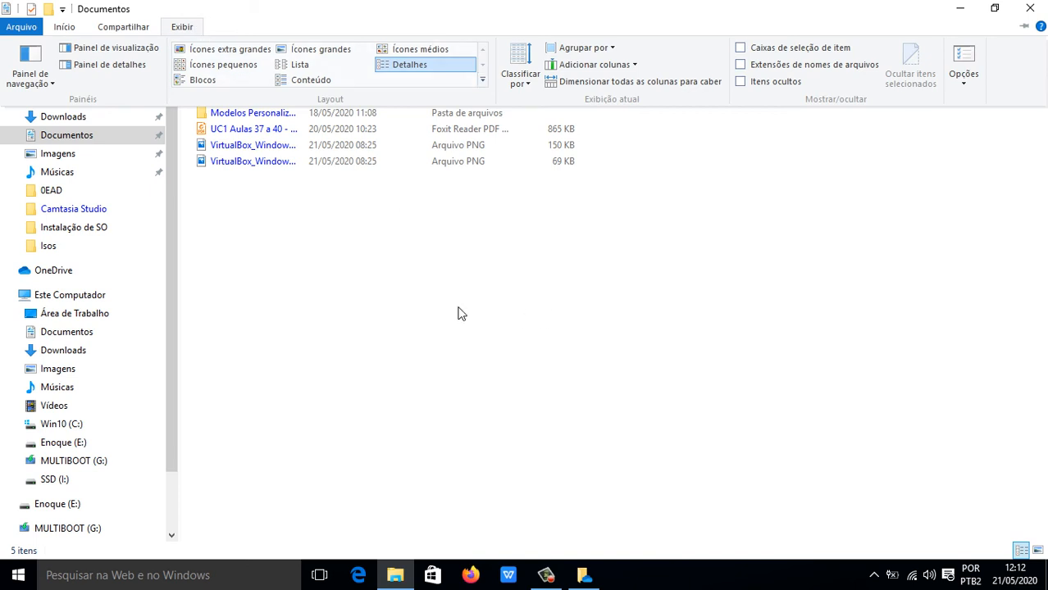
right_click(405, 299)
mouse_move(540, 313)
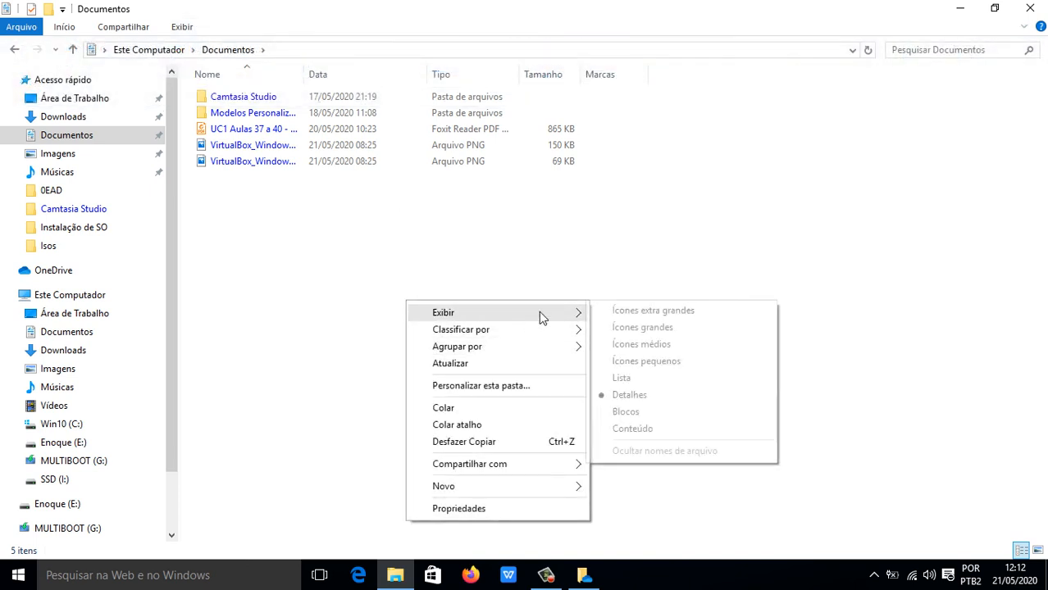
mouse_move(501, 333)
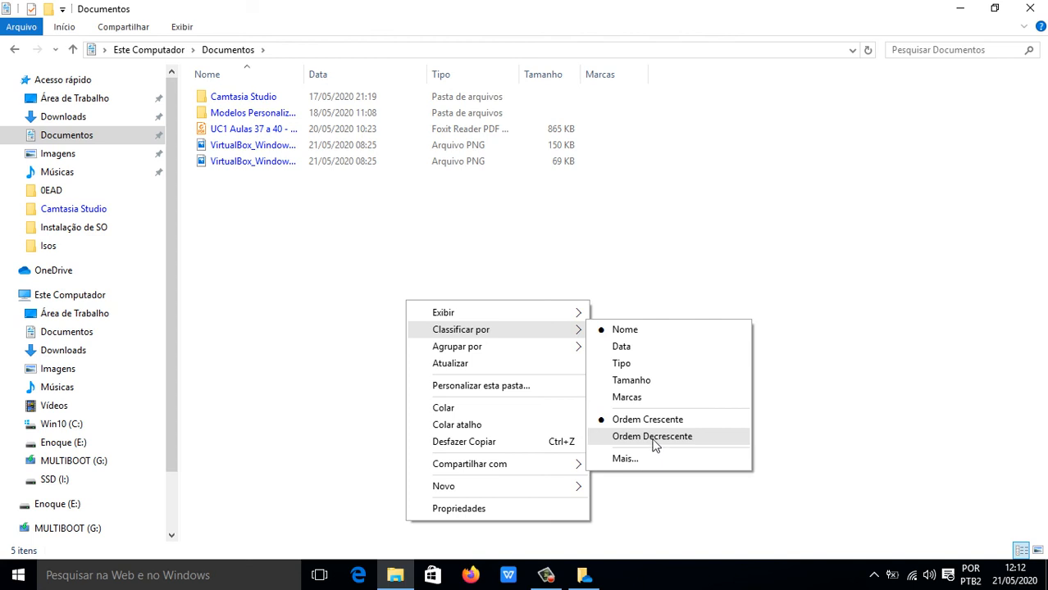
mouse_move(524, 358)
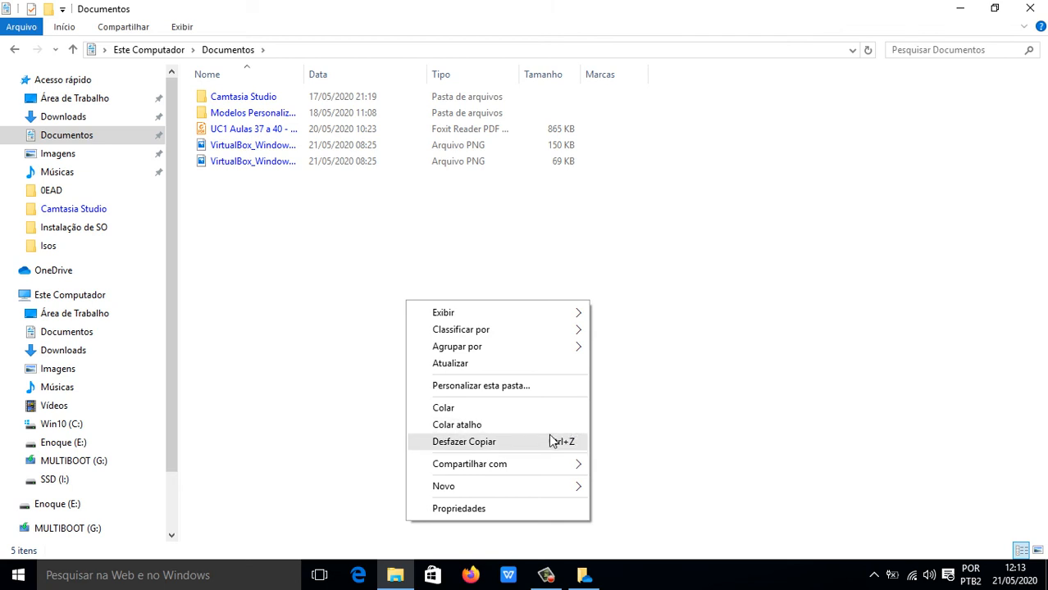
Look at the Compartilhar com and Novo submenus, then close the background menu.
mouse_move(529, 461)
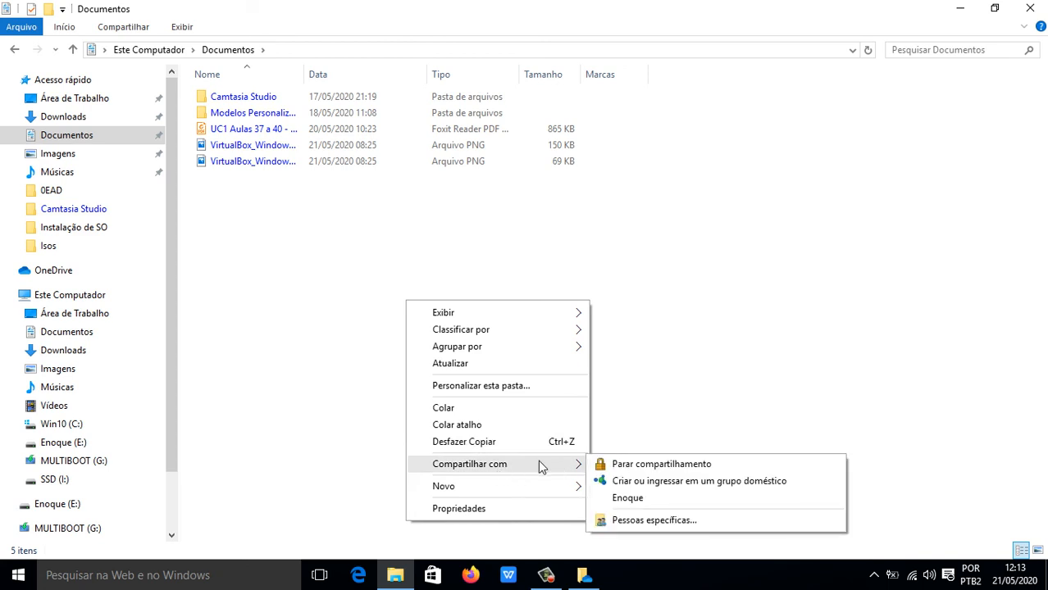
mouse_move(533, 489)
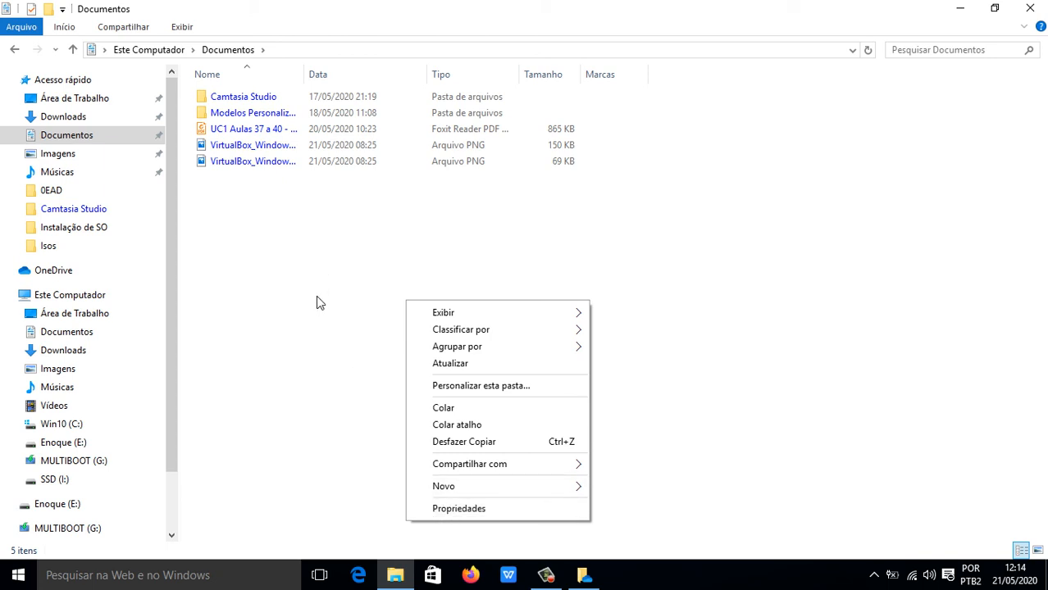
click(319, 275)
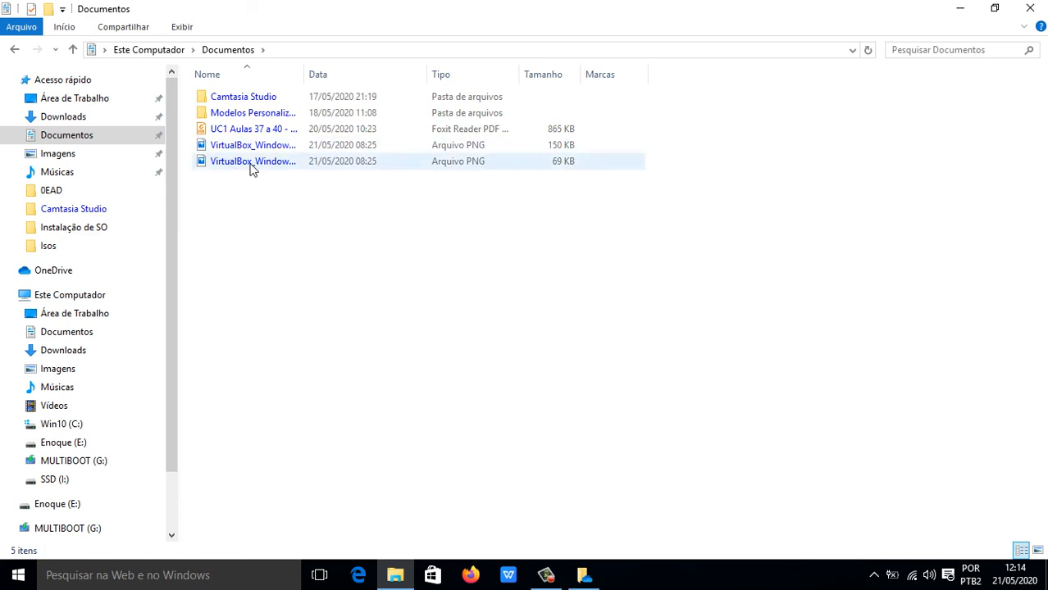
click(243, 131)
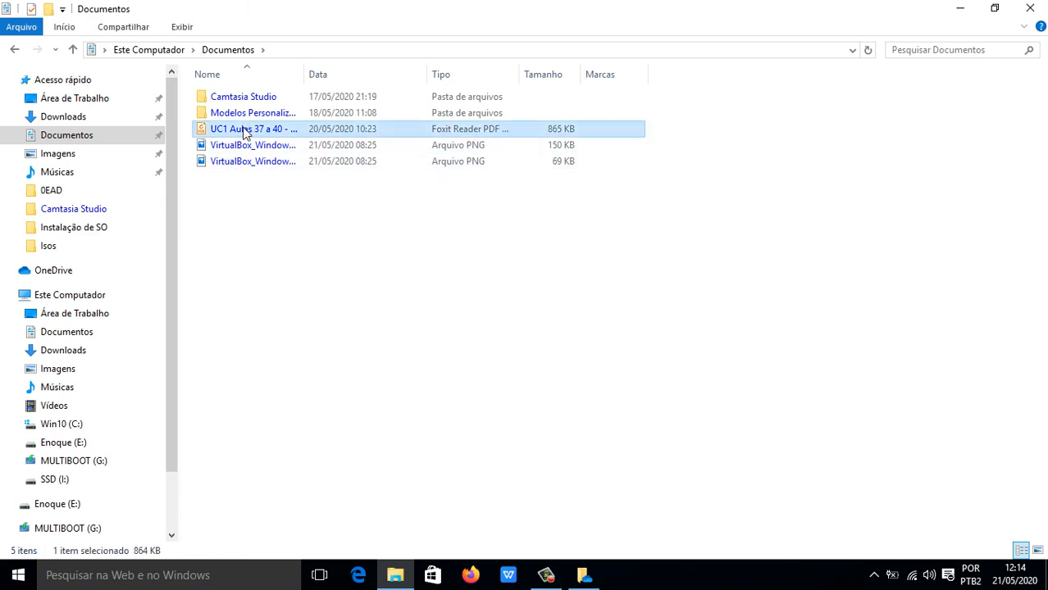
right_click(243, 131)
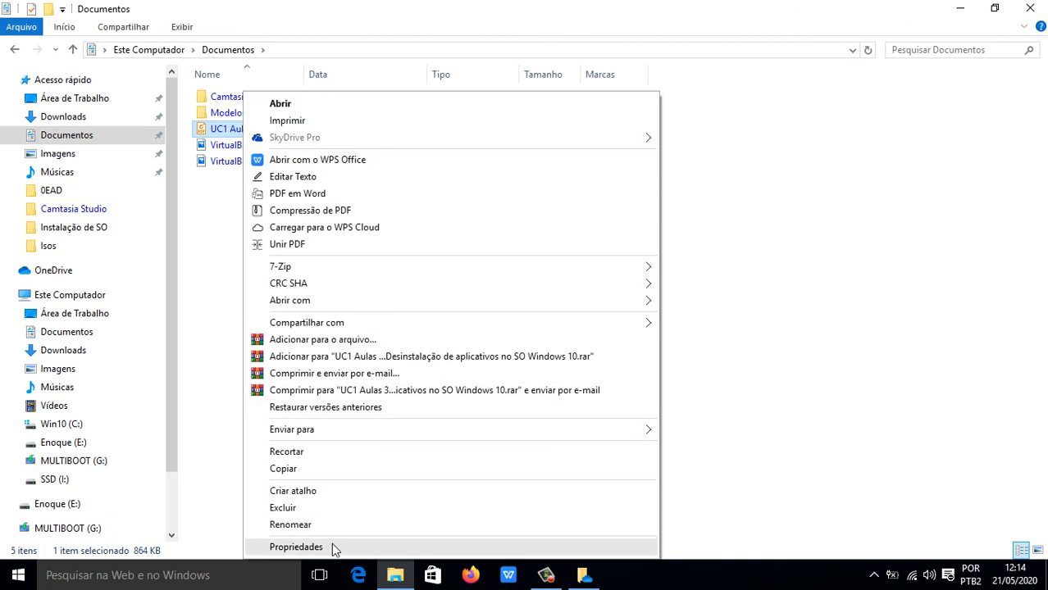
click(297, 547)
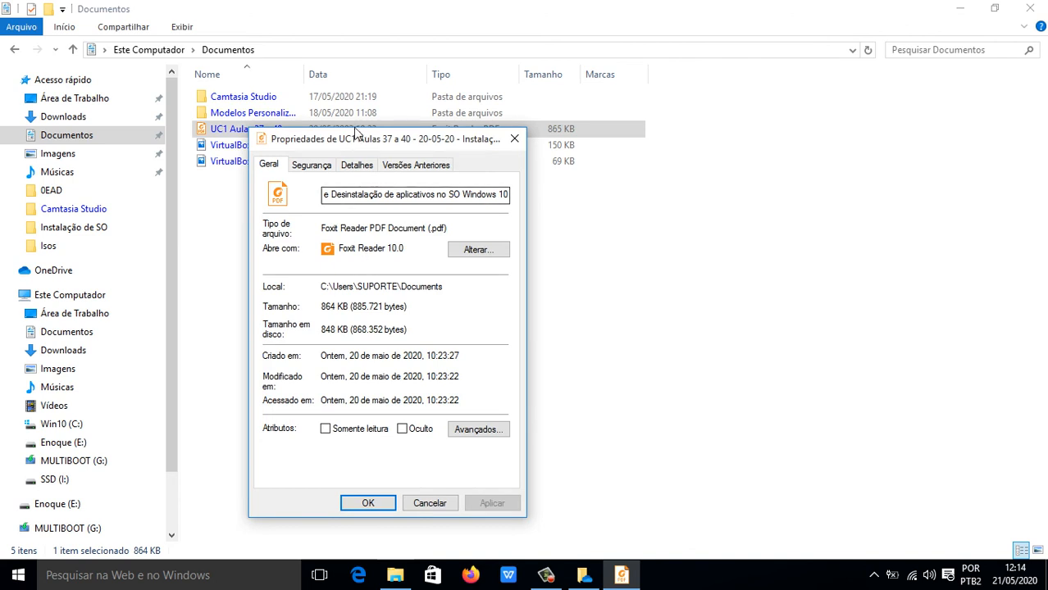
drag(393, 130, 476, 82)
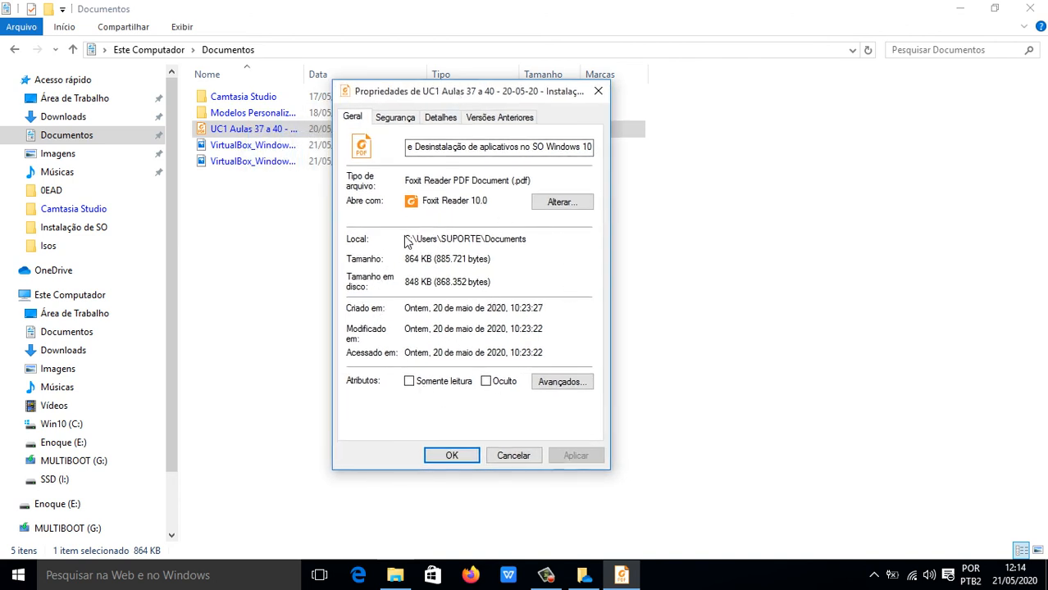
drag(403, 239, 564, 237)
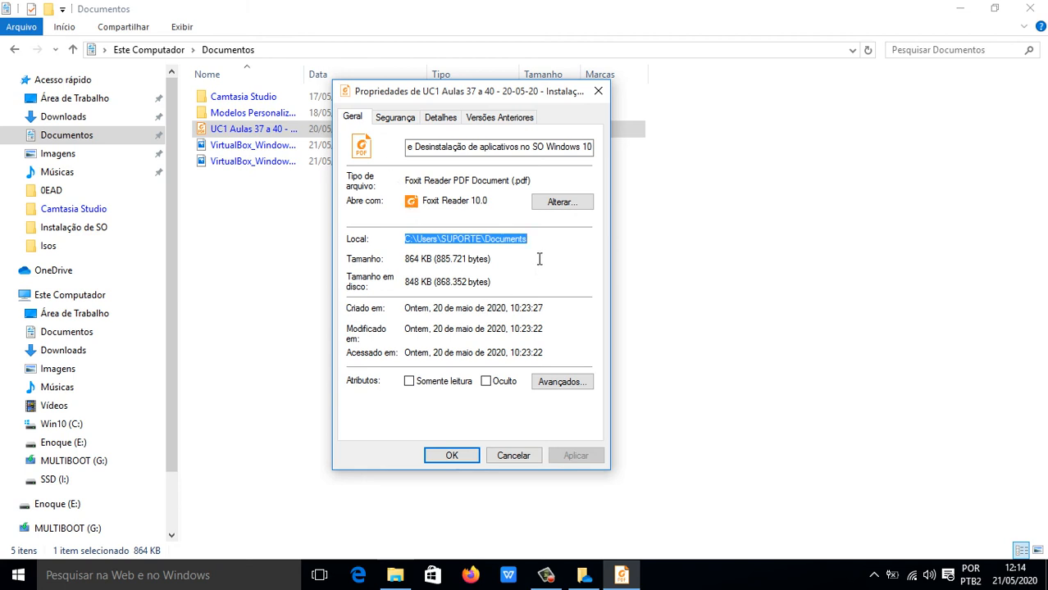
drag(408, 180, 569, 186)
click(542, 178)
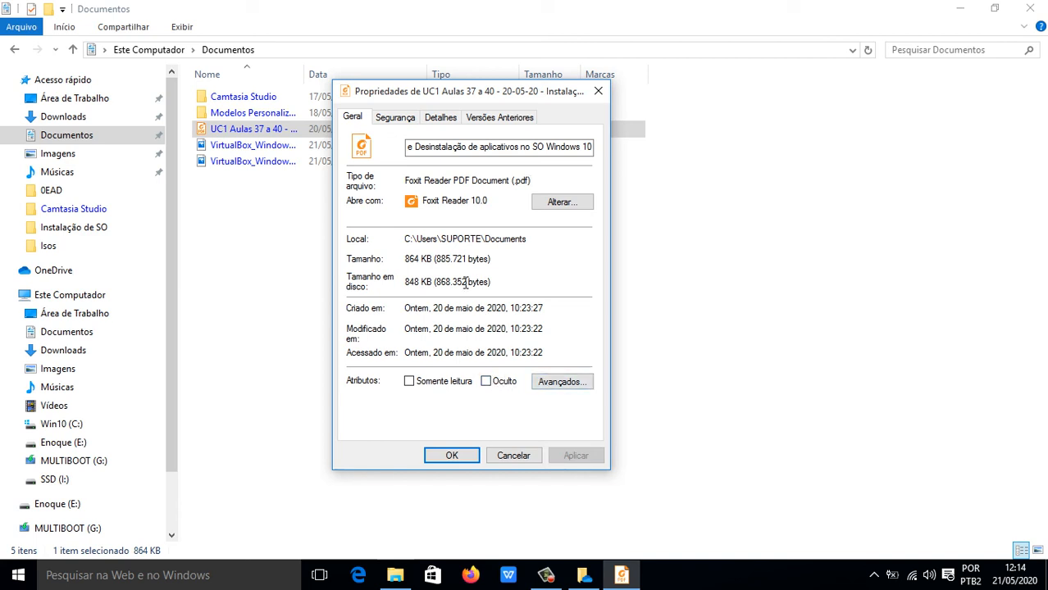
click(395, 119)
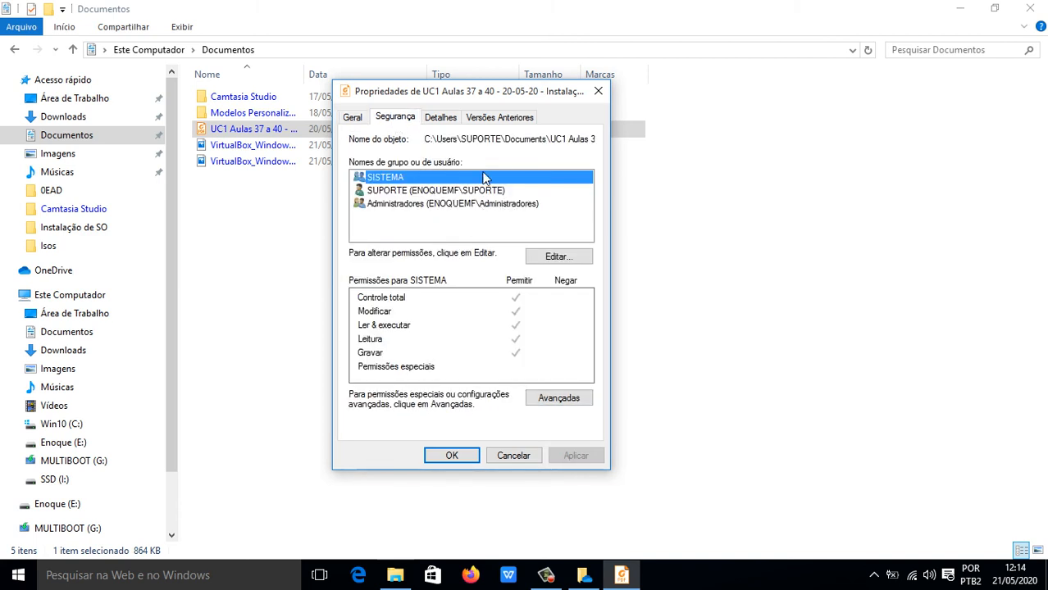
click(444, 120)
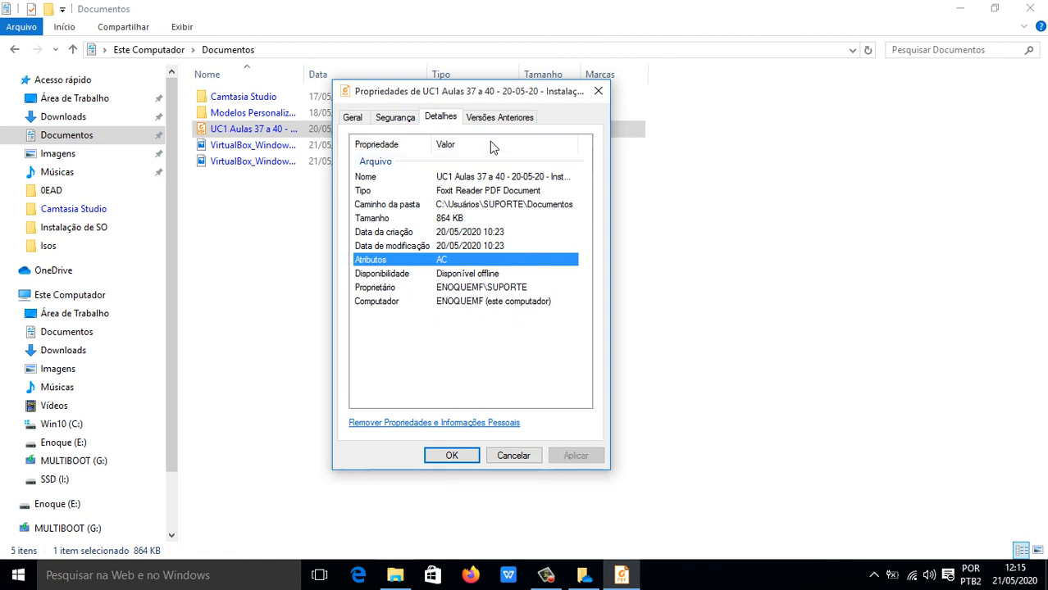
click(357, 122)
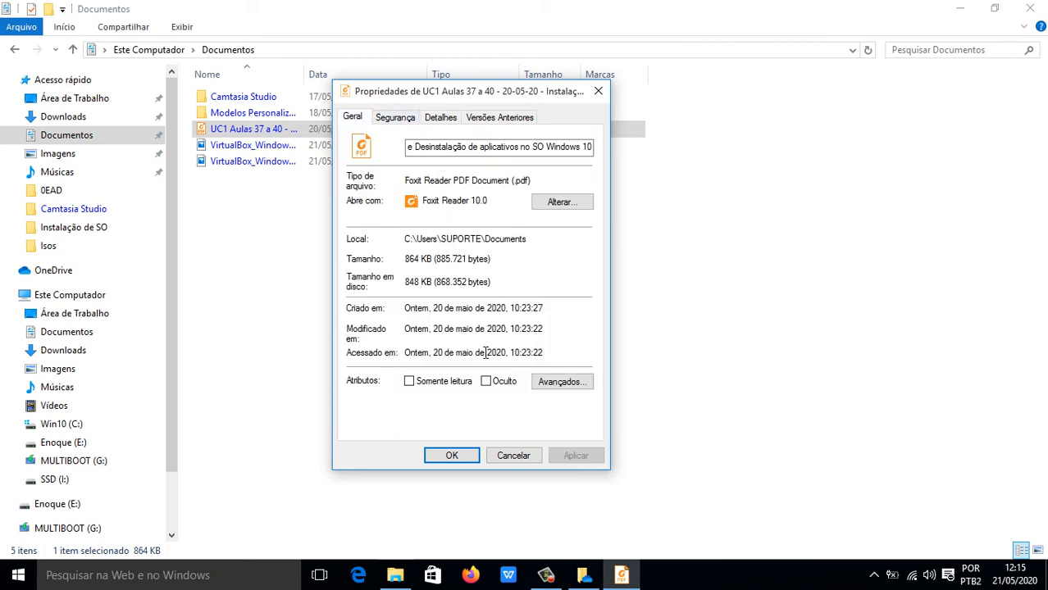
click(514, 455)
click(354, 297)
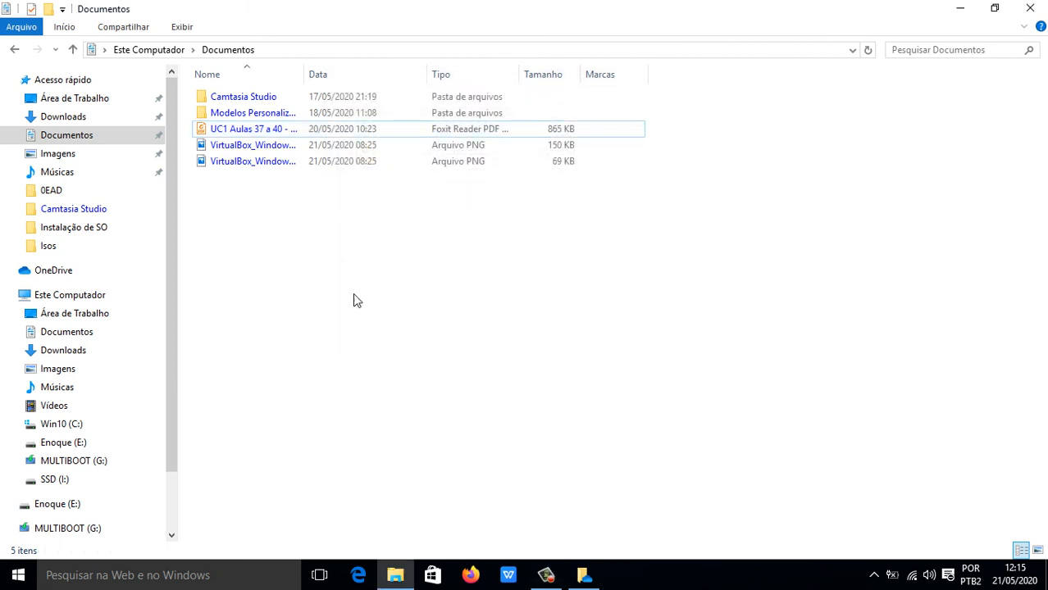
List the UC1 PDF's Abrir com apps: Acrobat Reader DC, Foxit Reader 10.0, Chrome, Edge, Word.
right_click(258, 129)
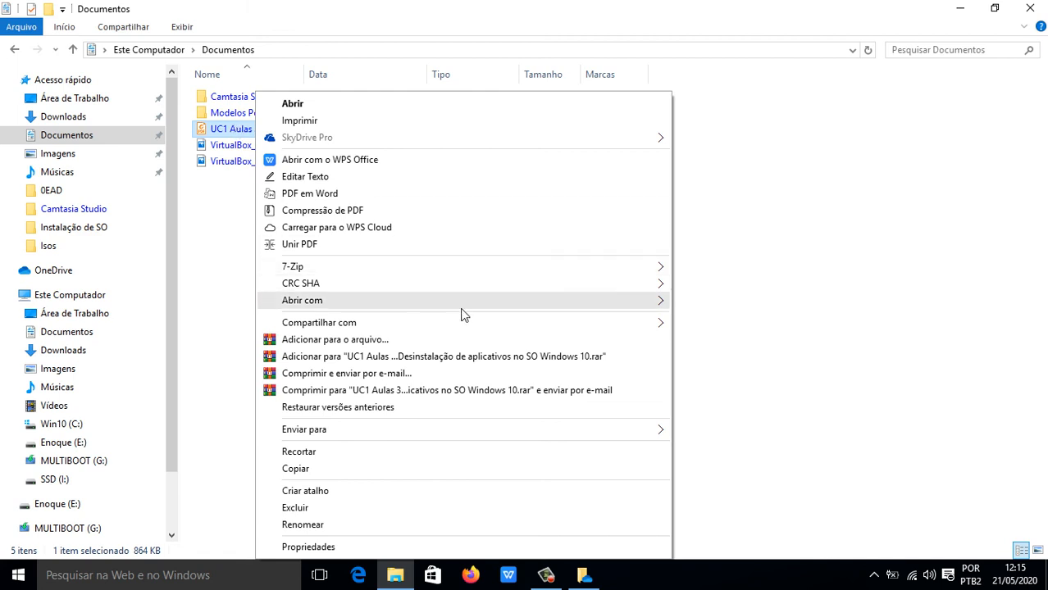
mouse_move(513, 307)
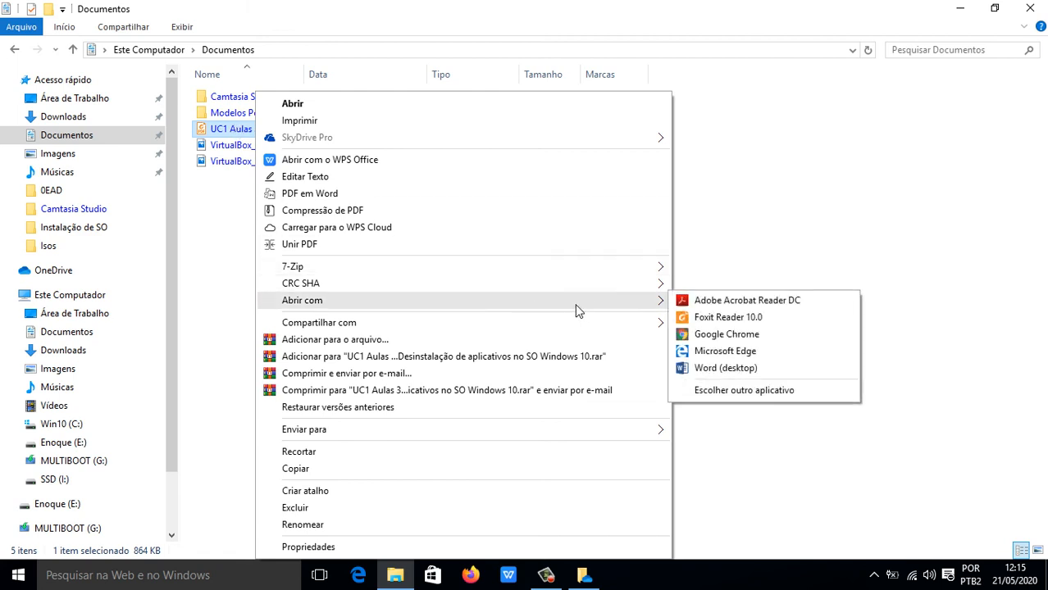
click(732, 301)
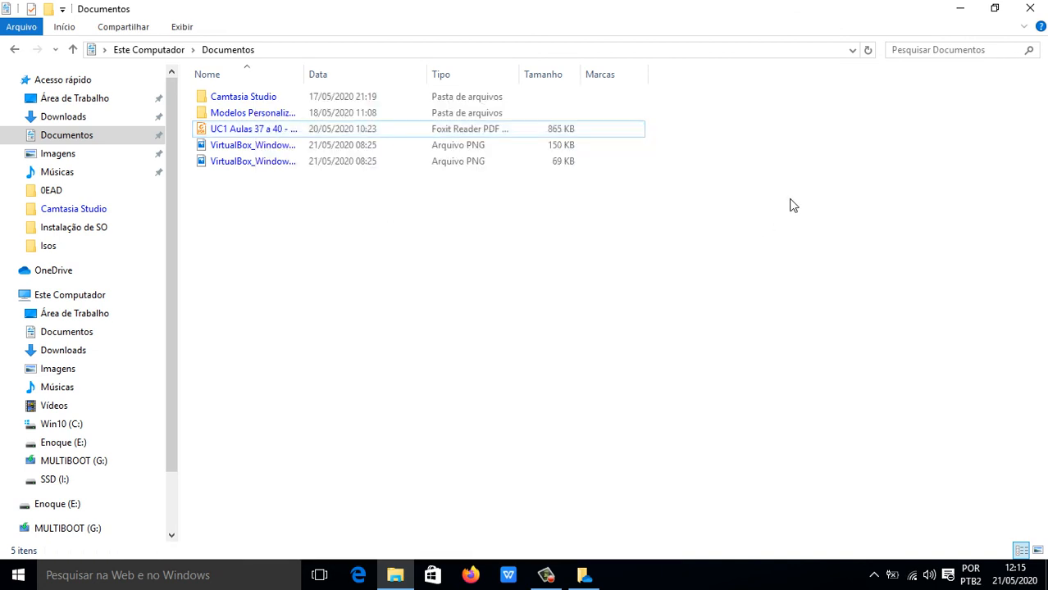
right_click(240, 130)
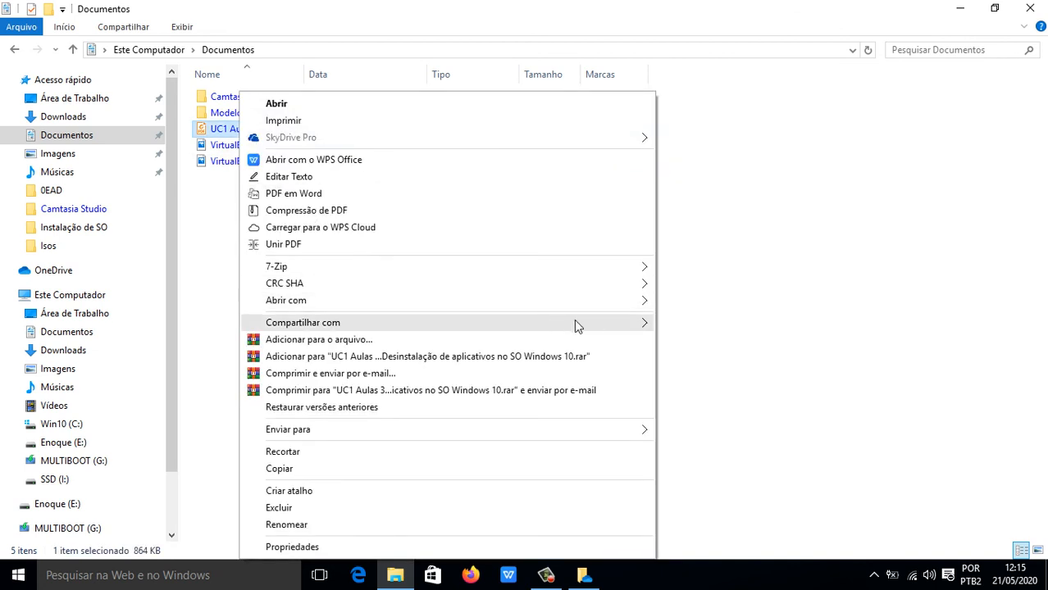
mouse_move(636, 303)
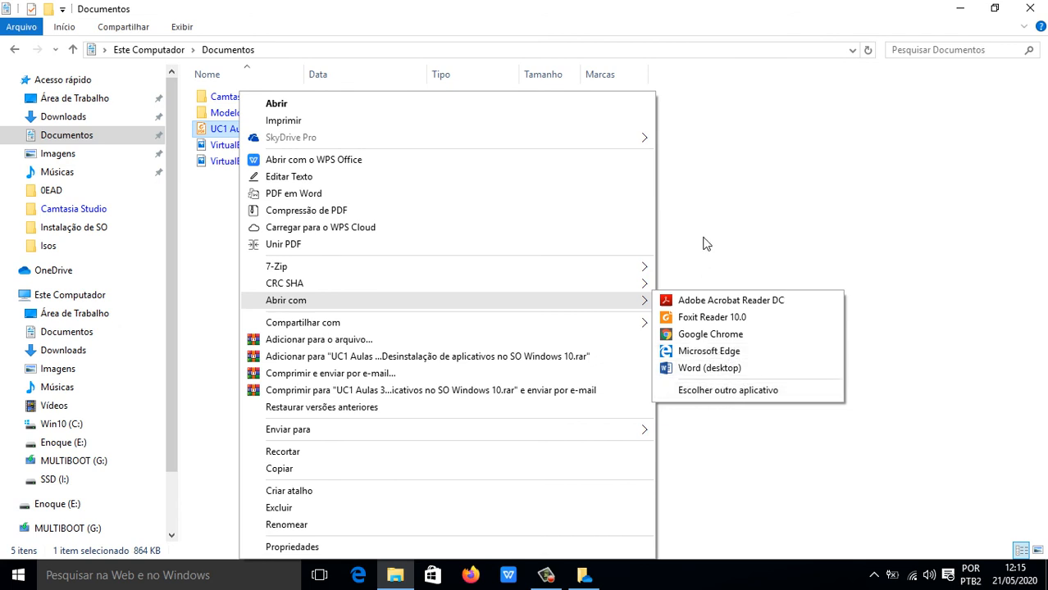
Close the Documentos and OneDrive setup windows, then drag the Enoque folder onto the Lixeira.
click(713, 190)
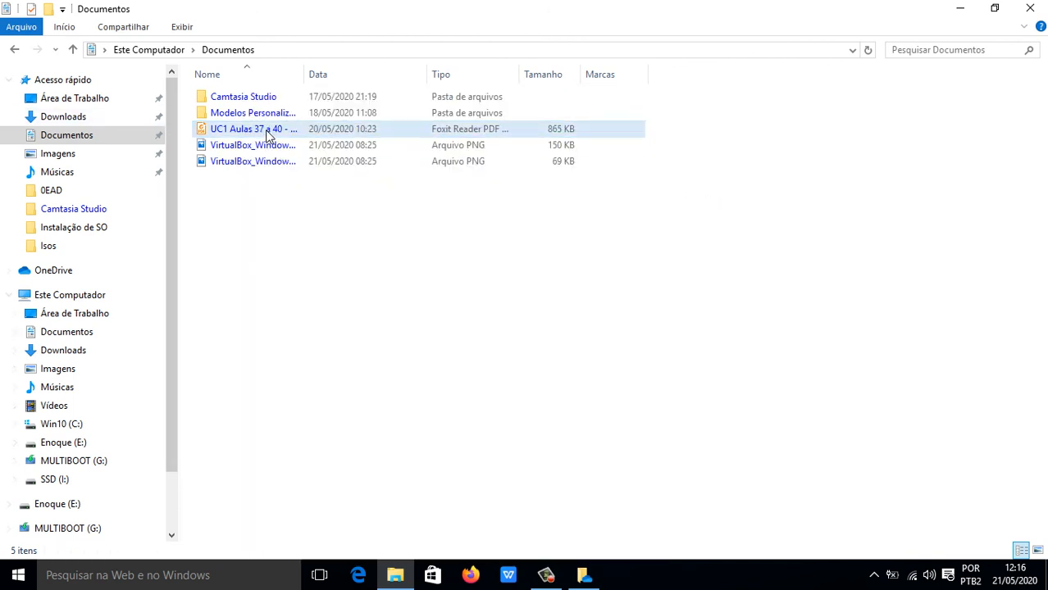
mouse_move(175, 251)
mouse_down()
mouse_move(189, 367)
mouse_move(178, 239)
mouse_up()
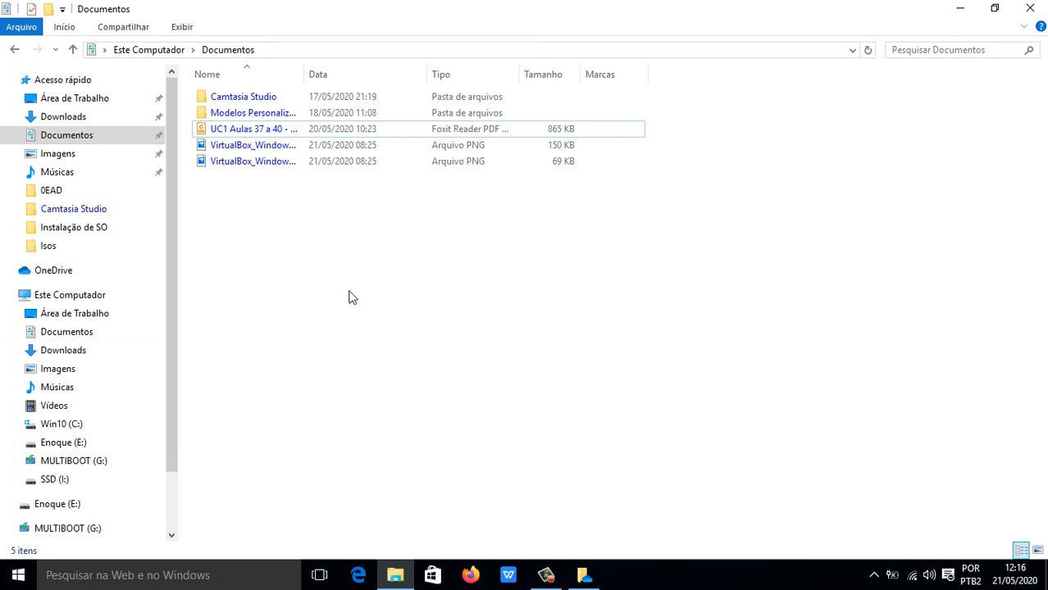
click(1036, 6)
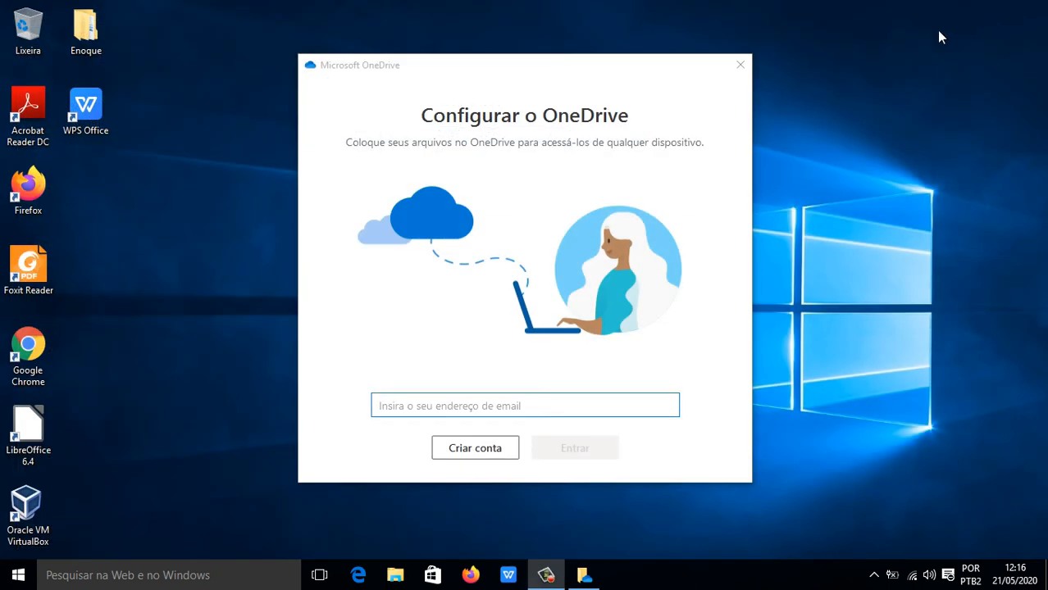
click(741, 66)
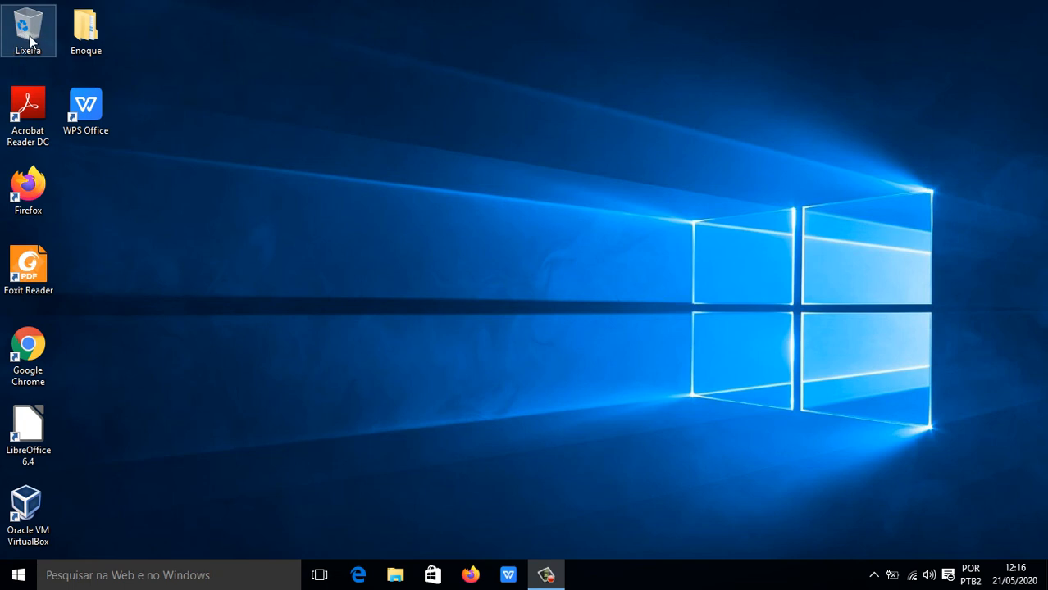
drag(93, 33, 34, 38)
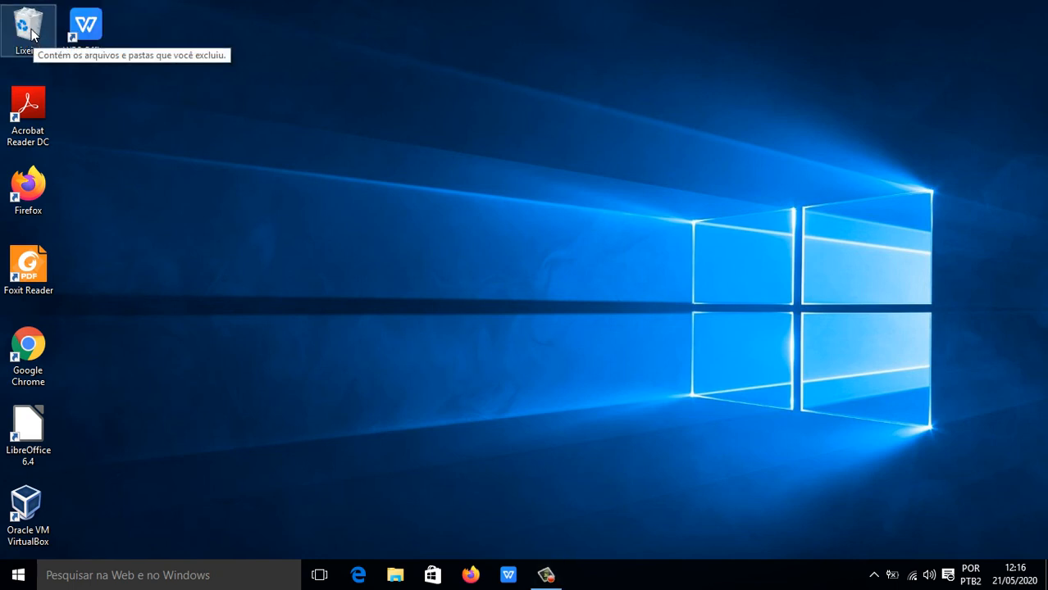
Restore the Enoque folder from the Lixeira to the desktop and close the bin window.
double_click(33, 31)
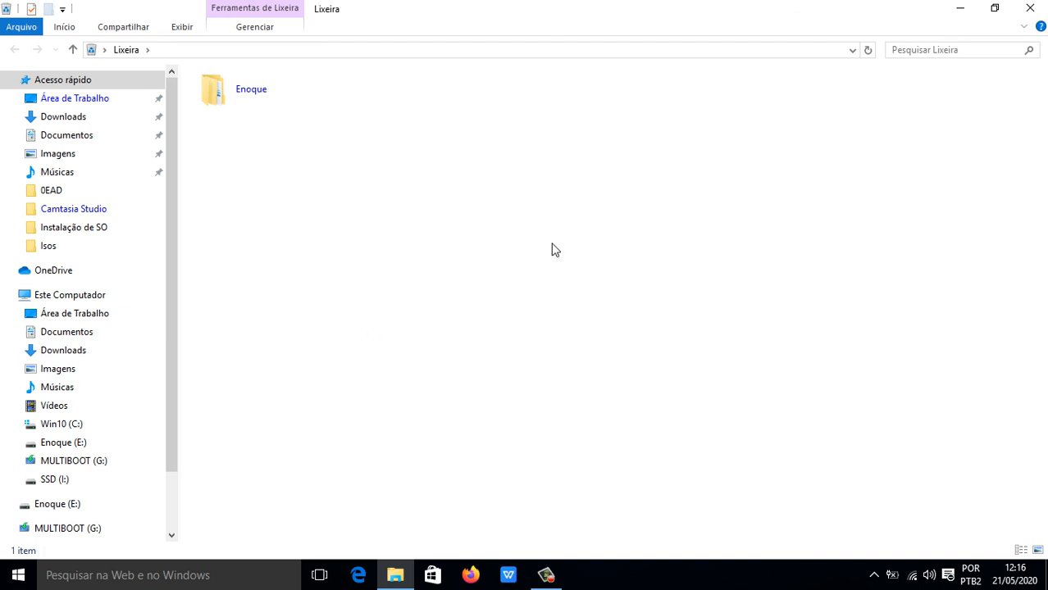
right_click(230, 99)
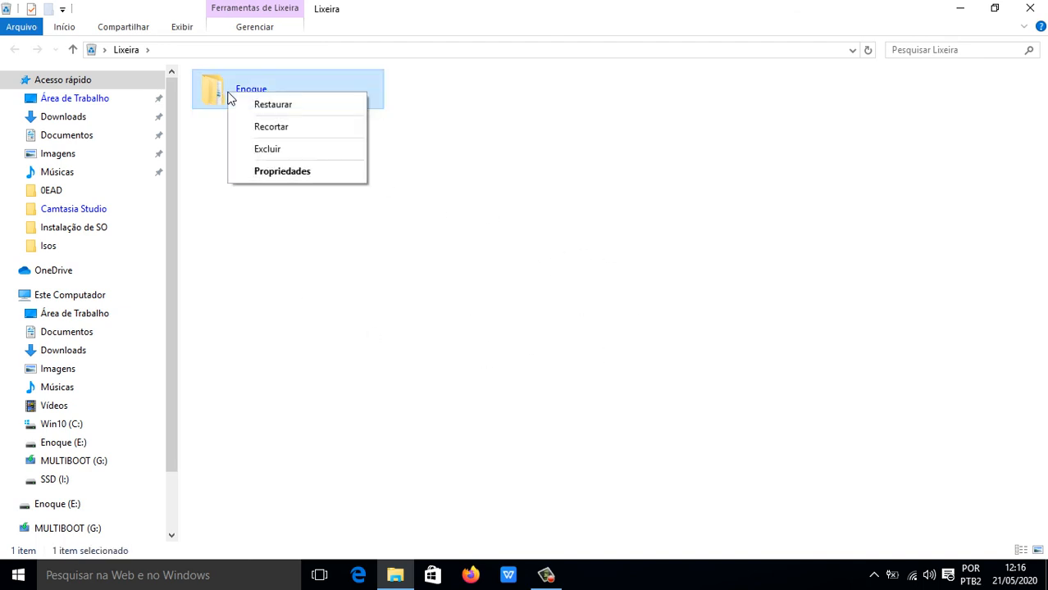
click(305, 108)
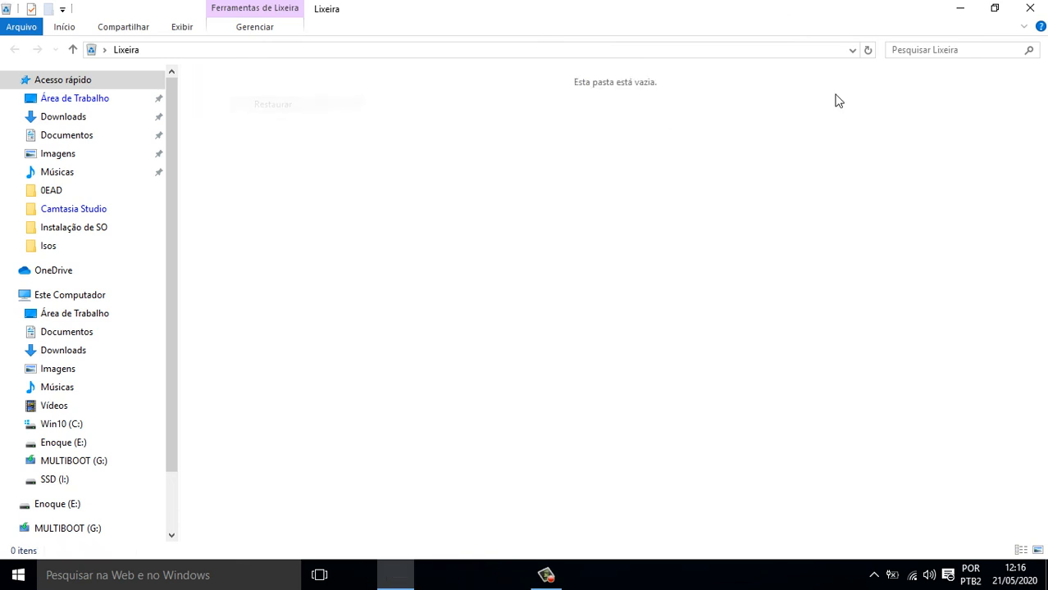
click(1030, 7)
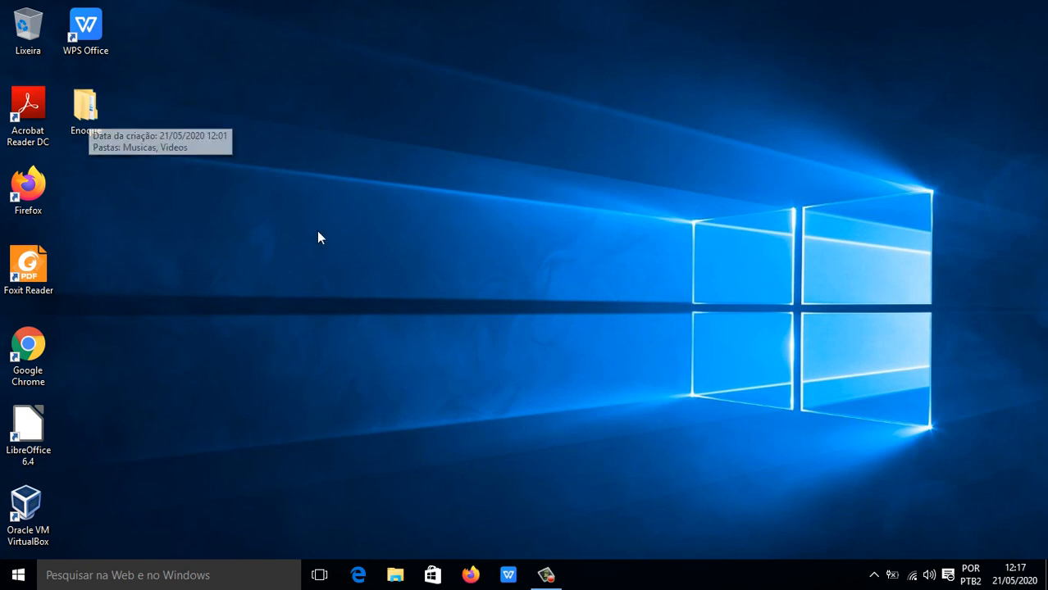
Delete the Enoque folder, then bring up the Lixeira's context menu, abandoning a rename attempt.
click(92, 102)
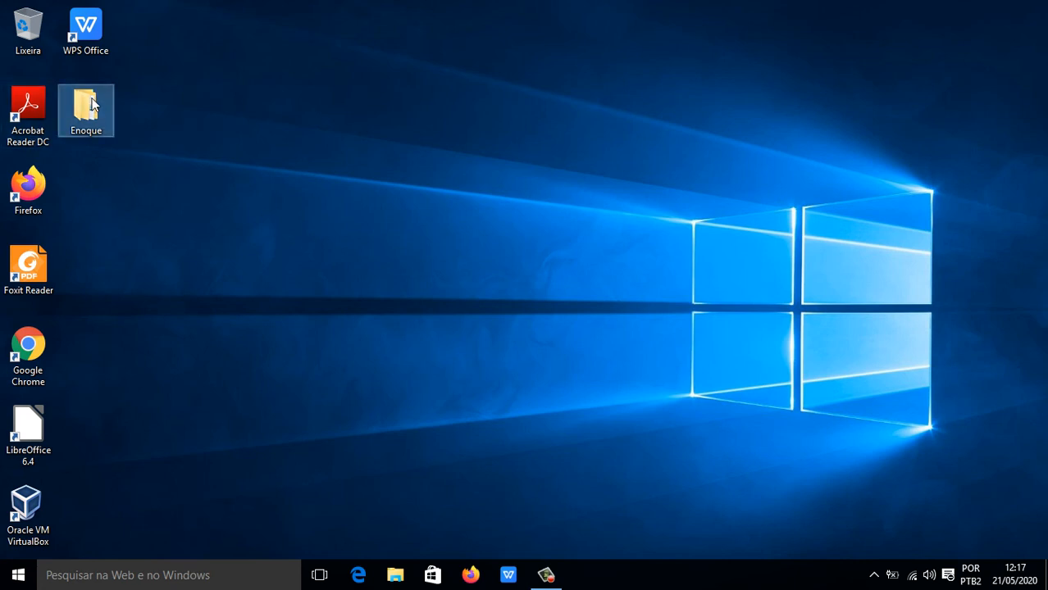
key(Delete)
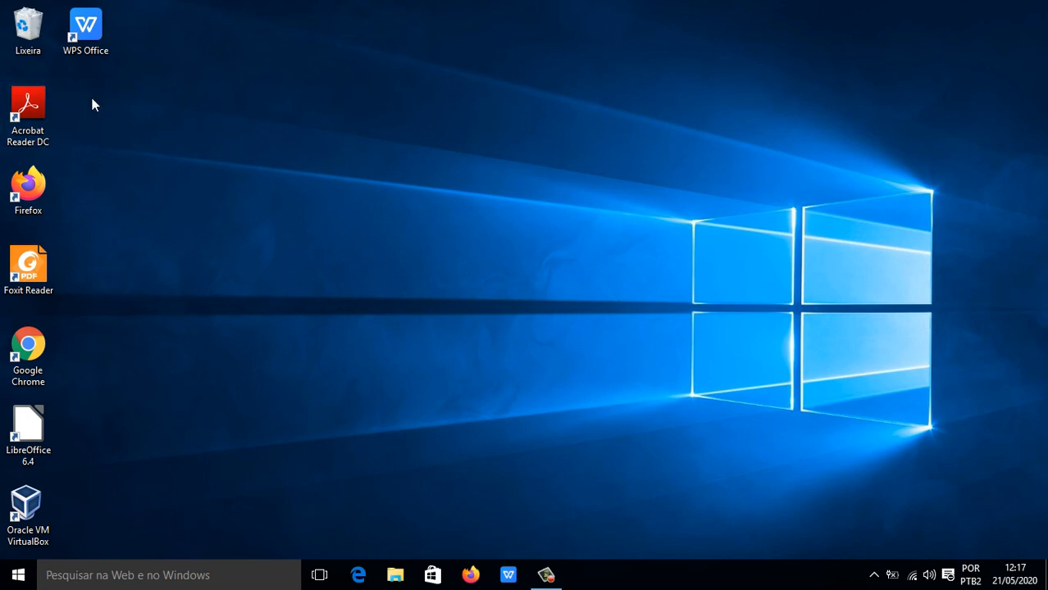
right_click(29, 31)
click(25, 29)
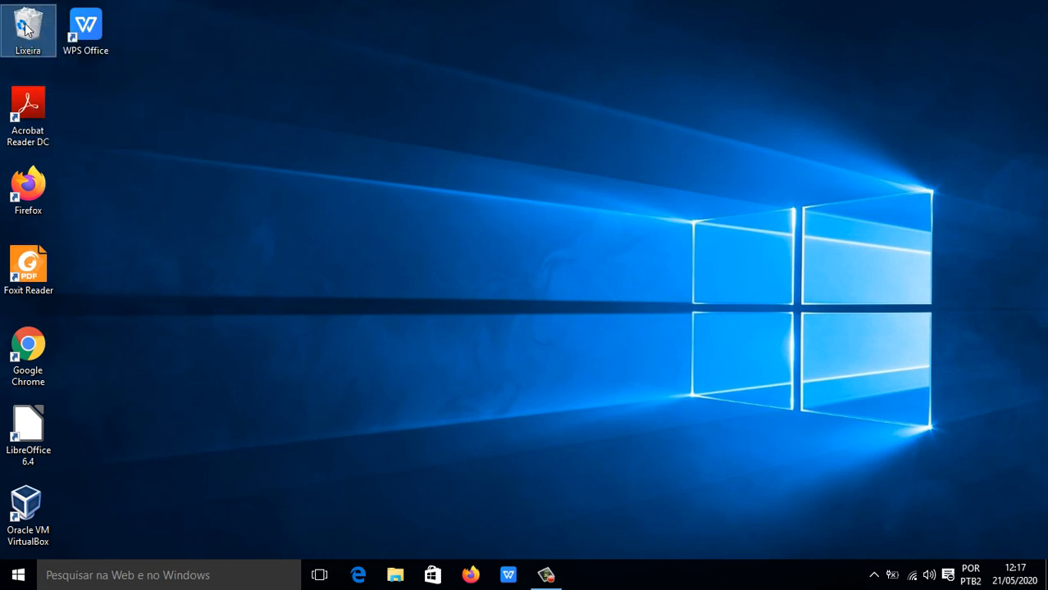
right_click(25, 23)
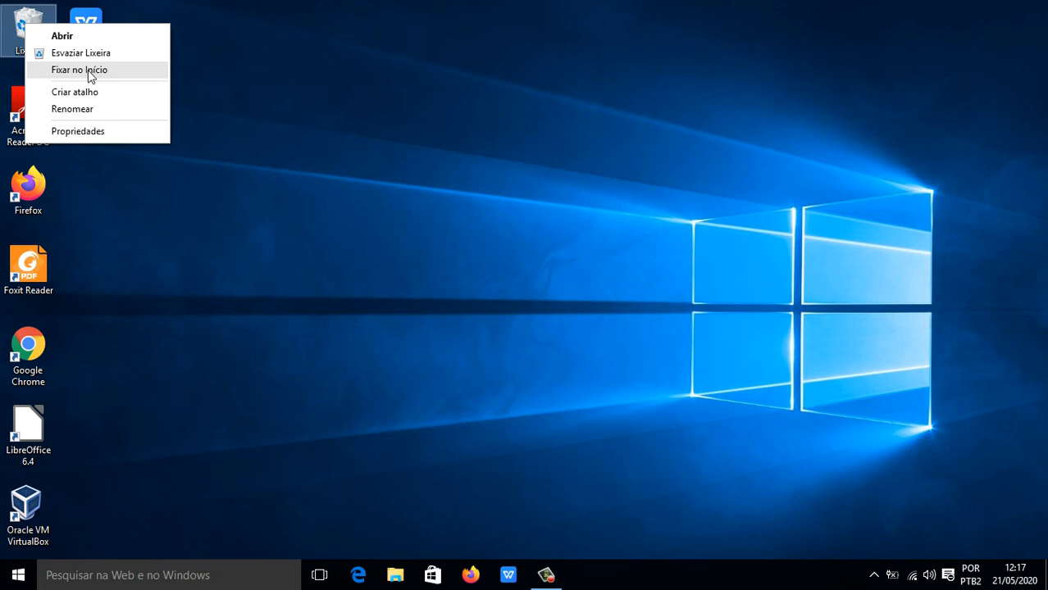
click(79, 110)
click(33, 33)
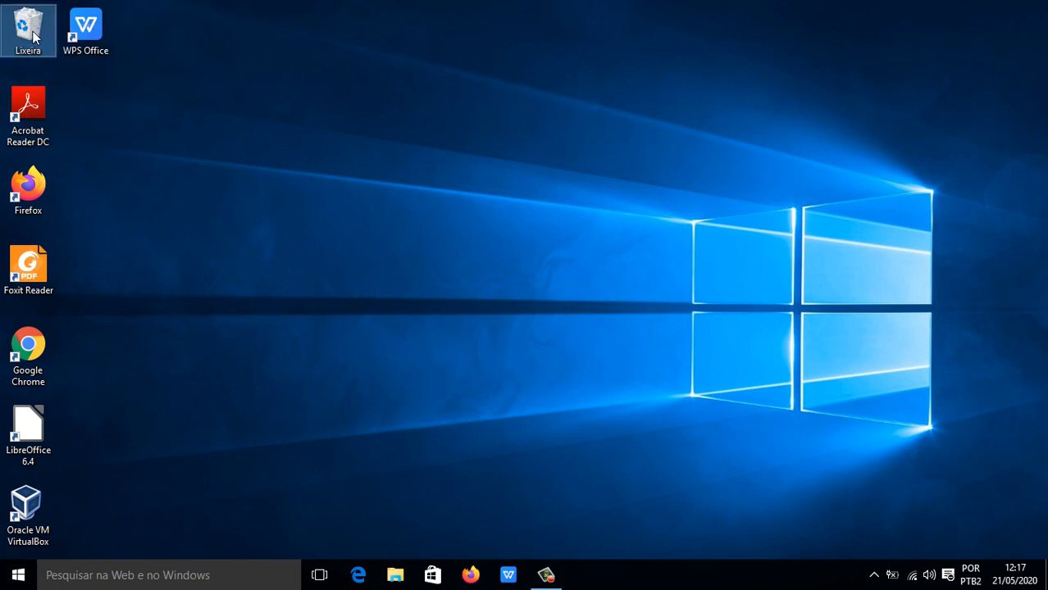
right_click(34, 36)
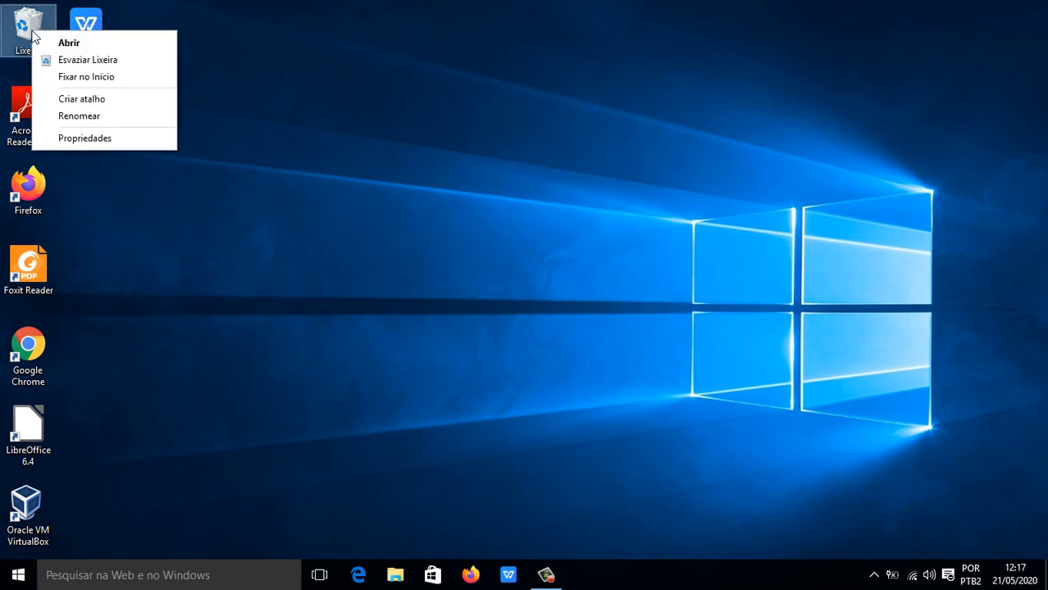
In Lixeira properties, compare the C: and I: size limits, enable deletion confirmation, then OK.
click(104, 141)
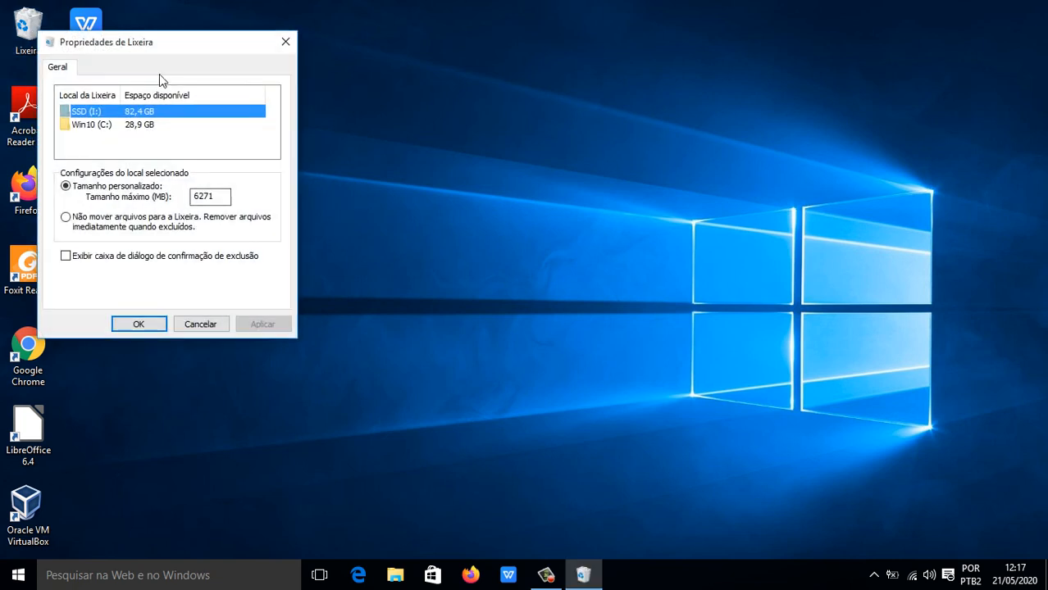
drag(170, 48, 539, 95)
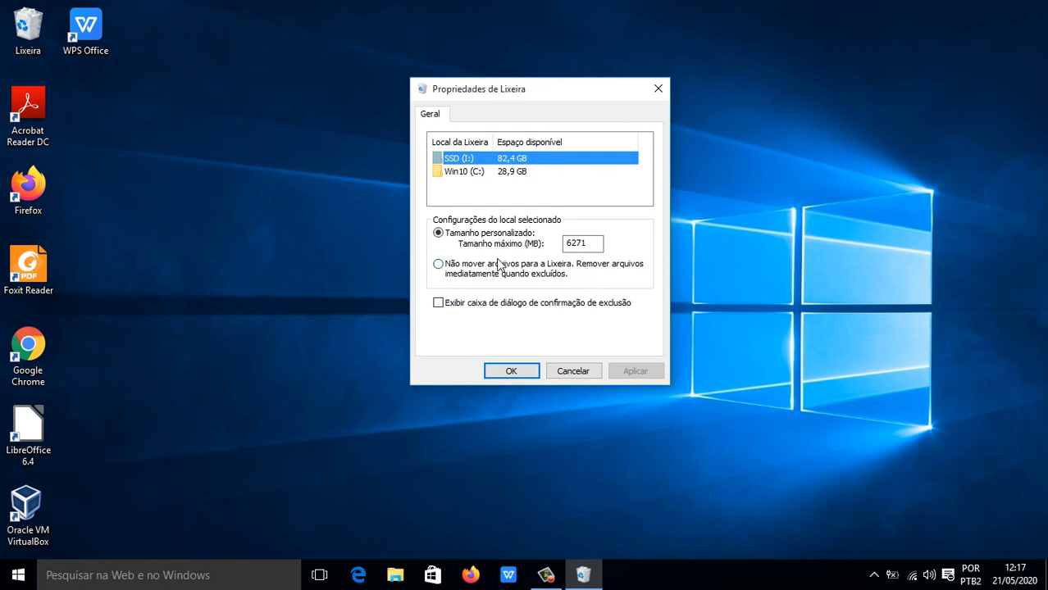
click(464, 173)
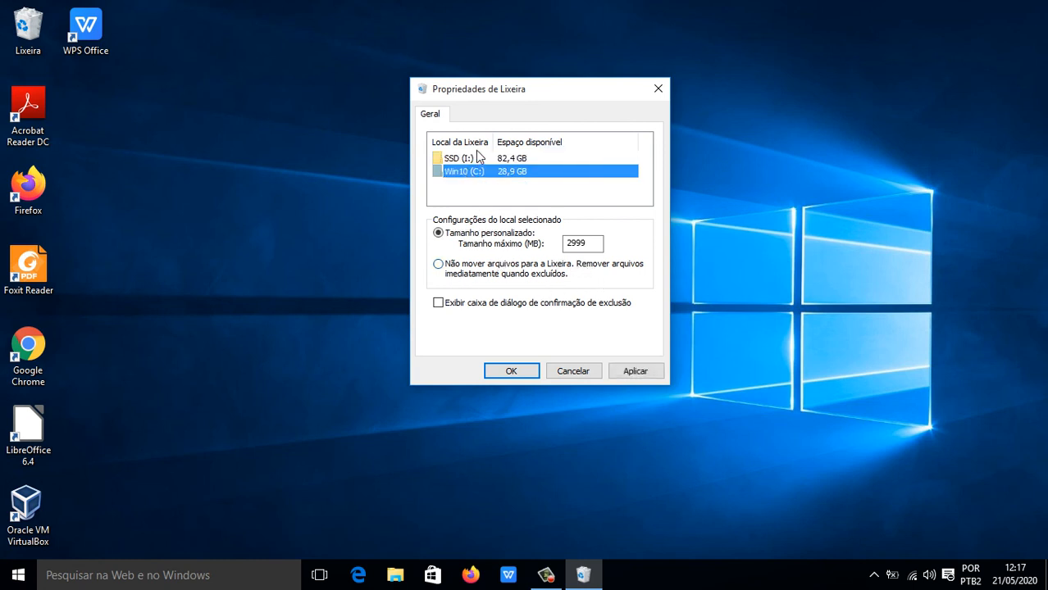
click(475, 158)
click(474, 169)
click(475, 158)
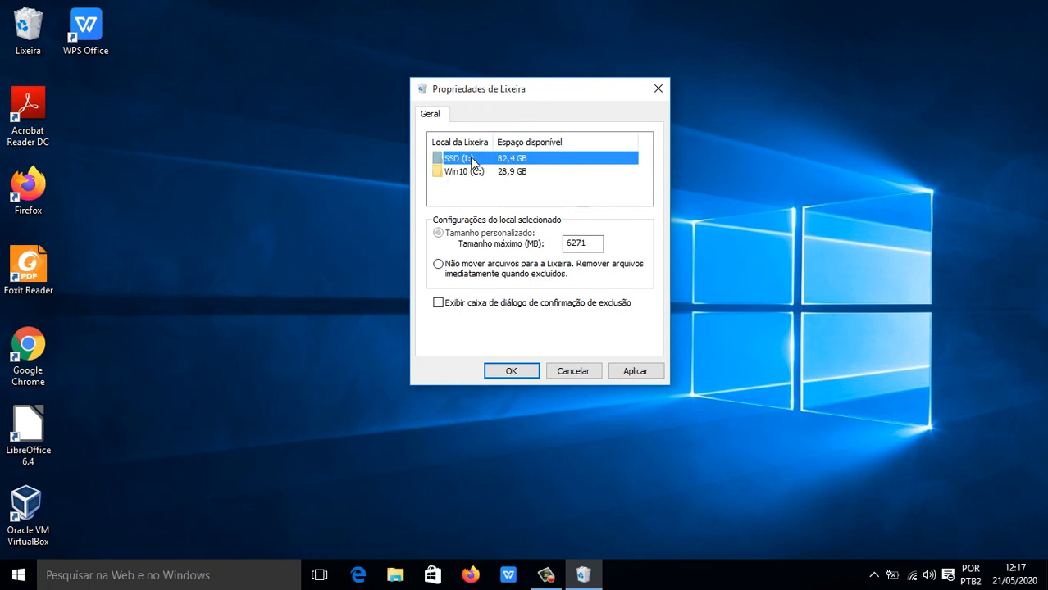
click(474, 168)
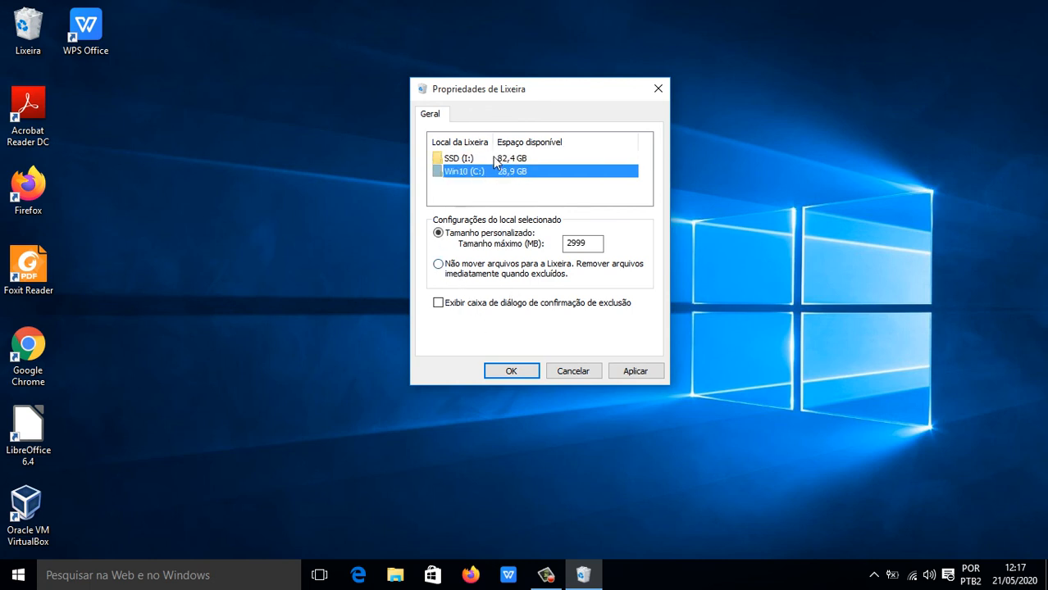
click(489, 160)
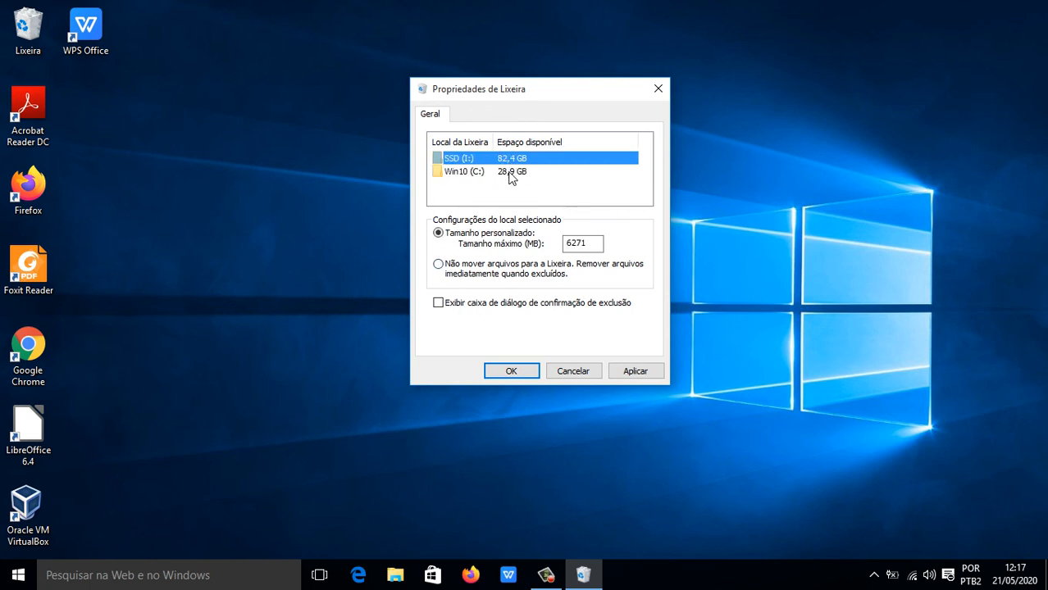
click(511, 172)
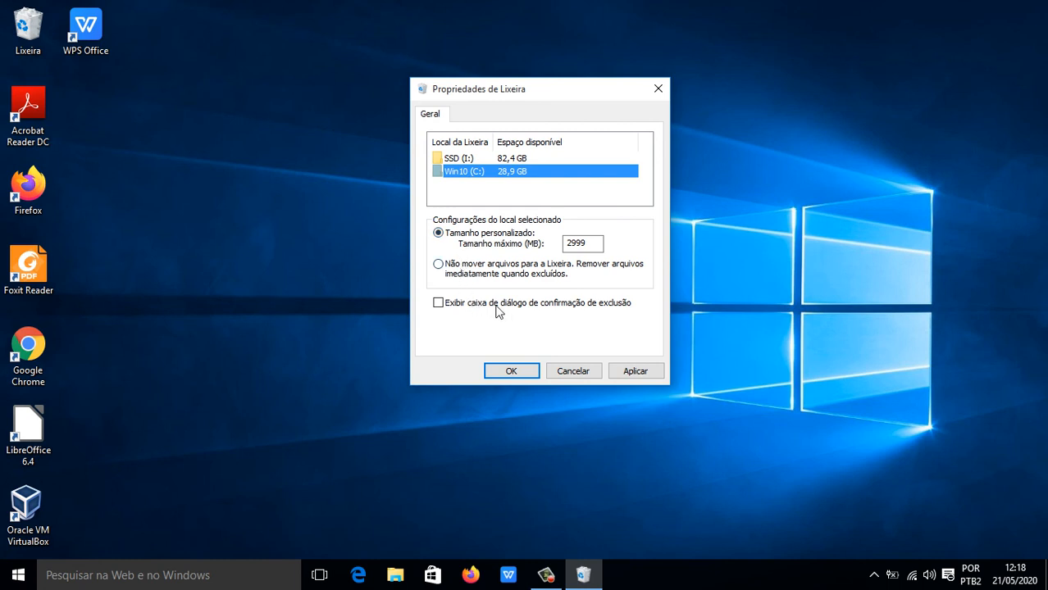
click(439, 303)
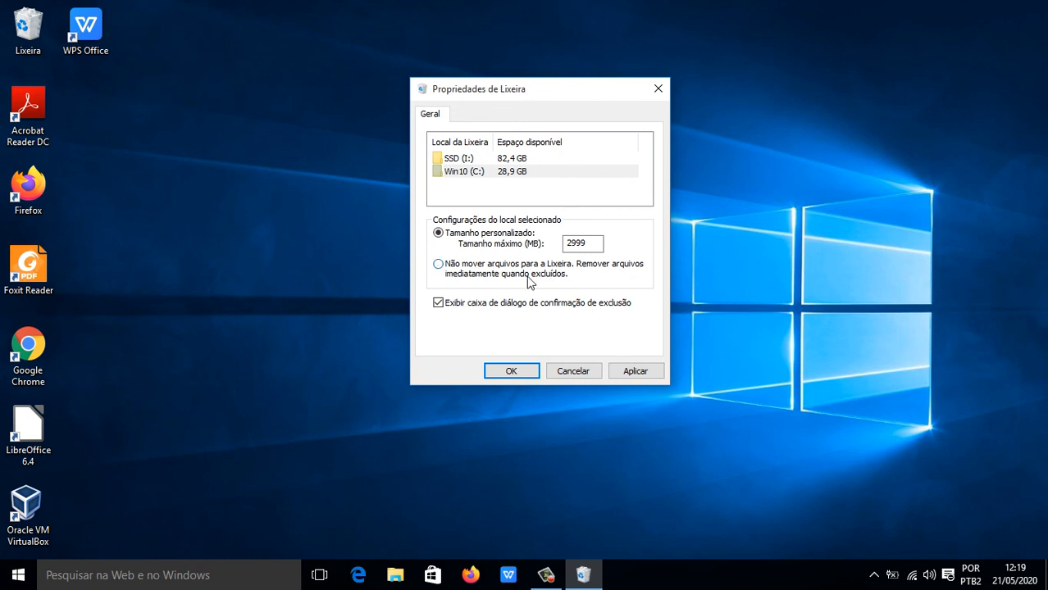
click(510, 372)
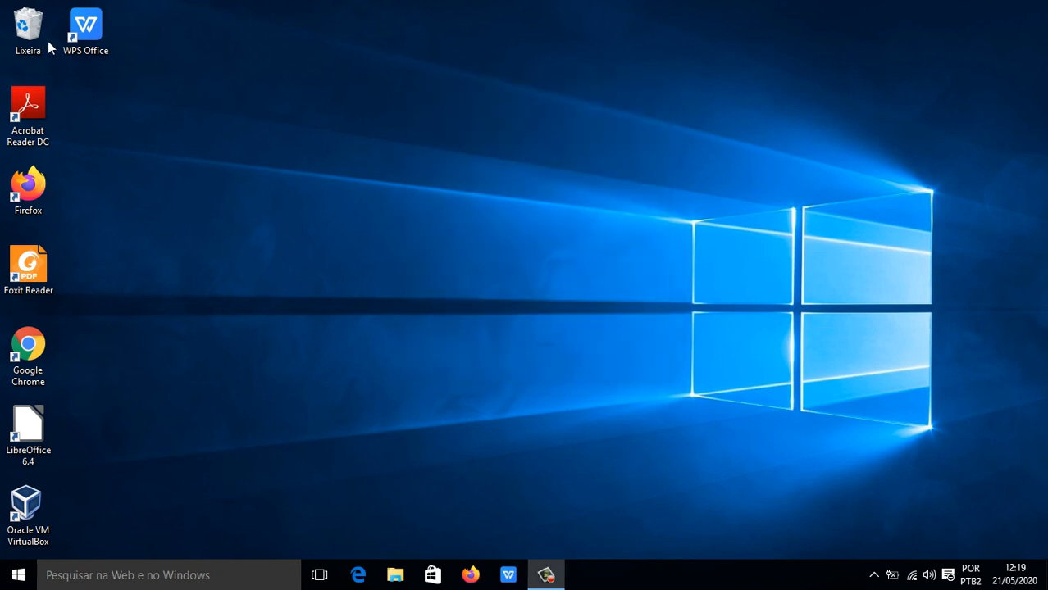
Restore the Enoque folder from the Lixeira and close the bin window.
click(30, 25)
right_click(30, 25)
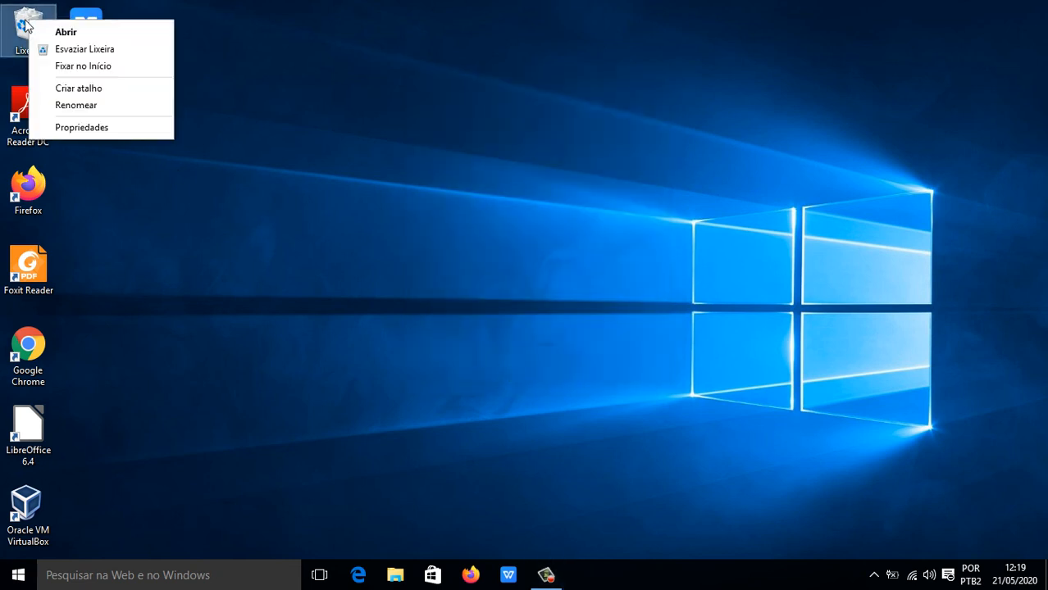
click(66, 31)
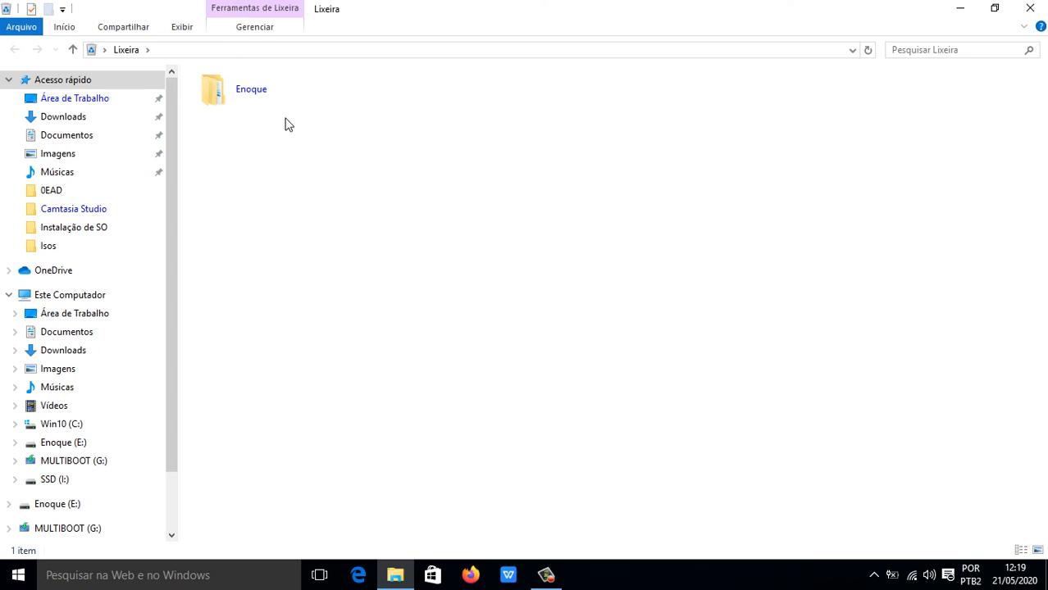
right_click(259, 92)
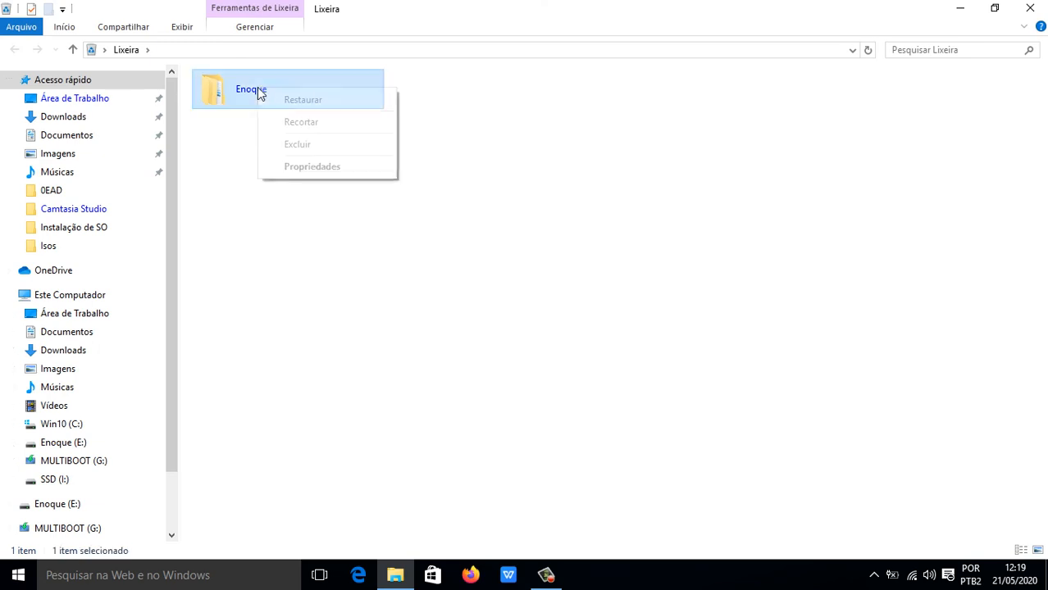
click(303, 101)
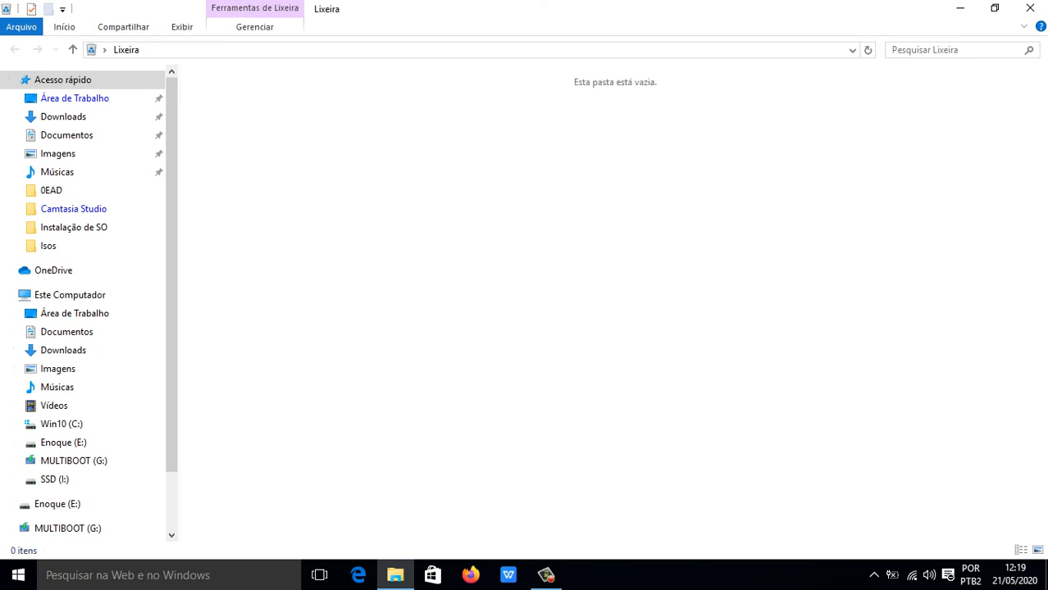
click(1026, 10)
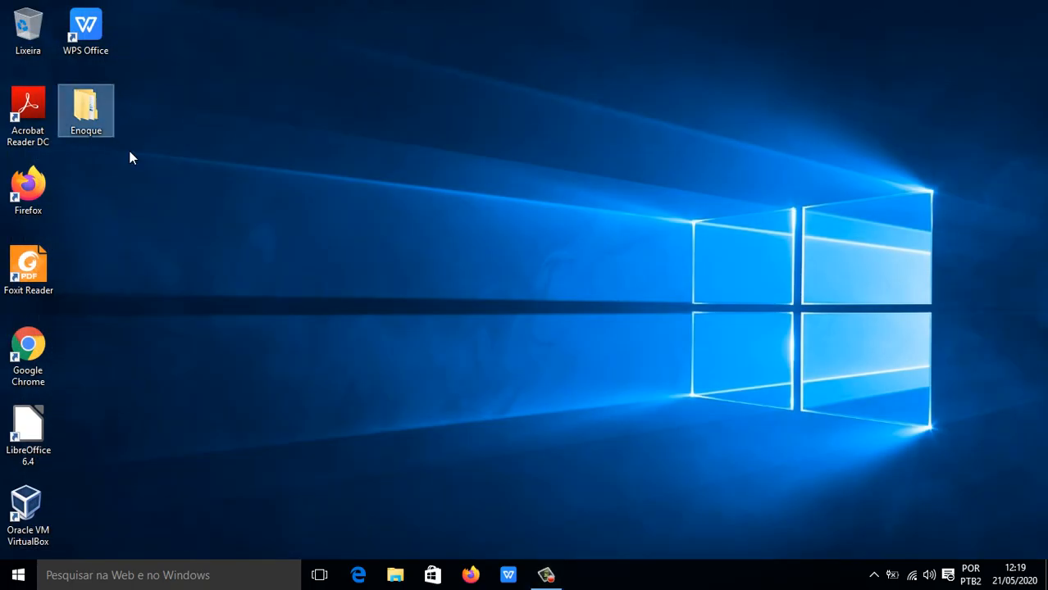
Delete Enoque again, confirming with Sim, then empty the Lixeira to remove it permanently.
key(Delete)
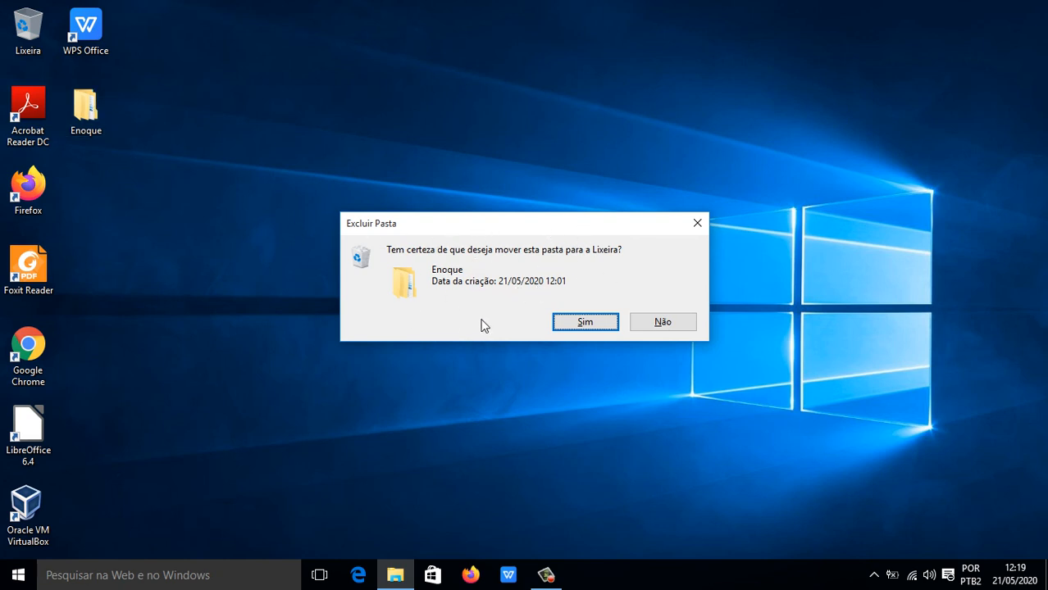
click(585, 322)
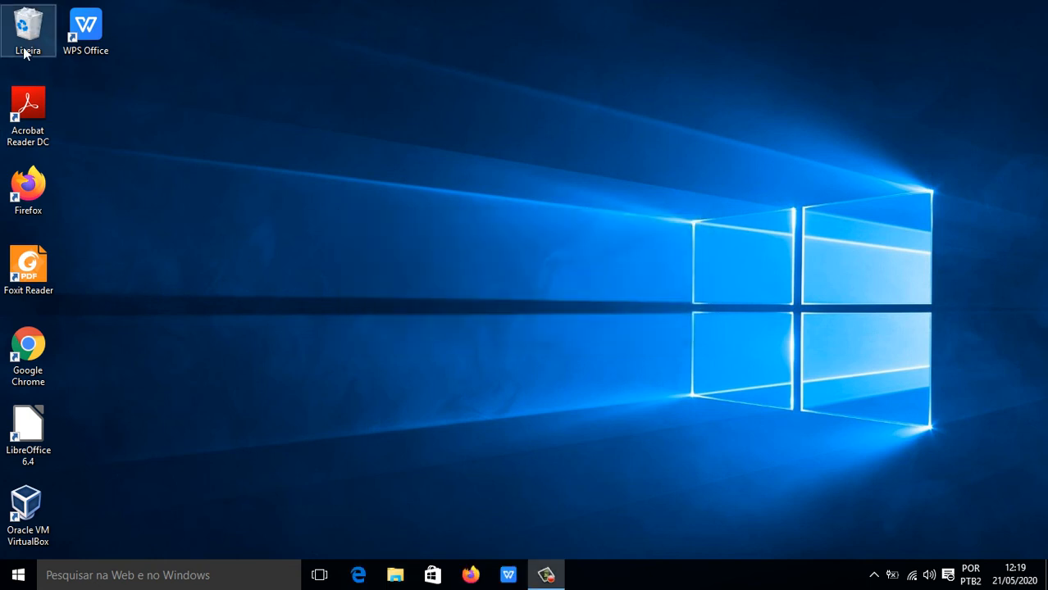
right_click(28, 46)
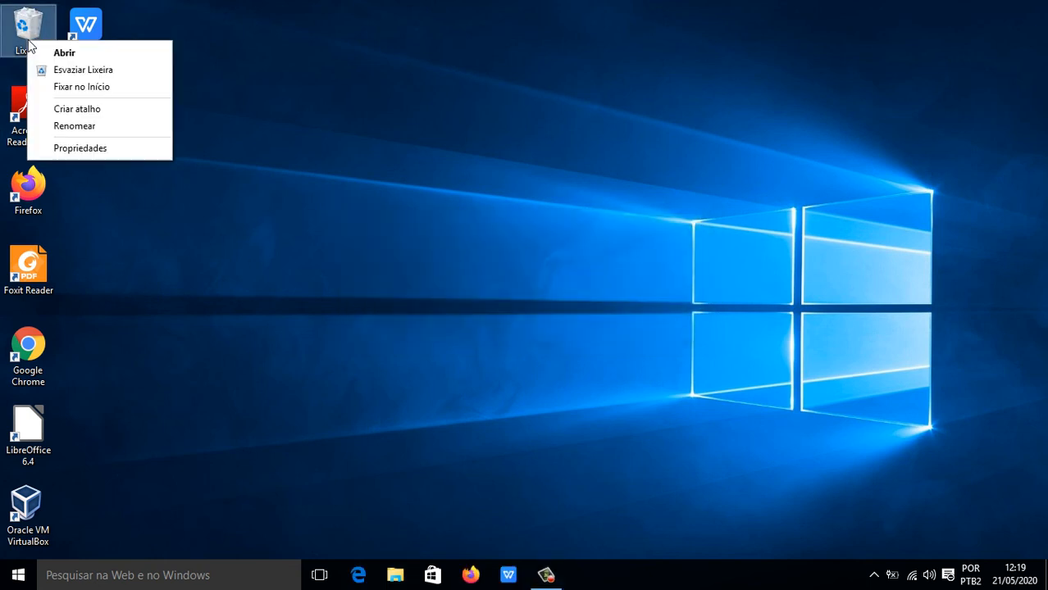
click(114, 73)
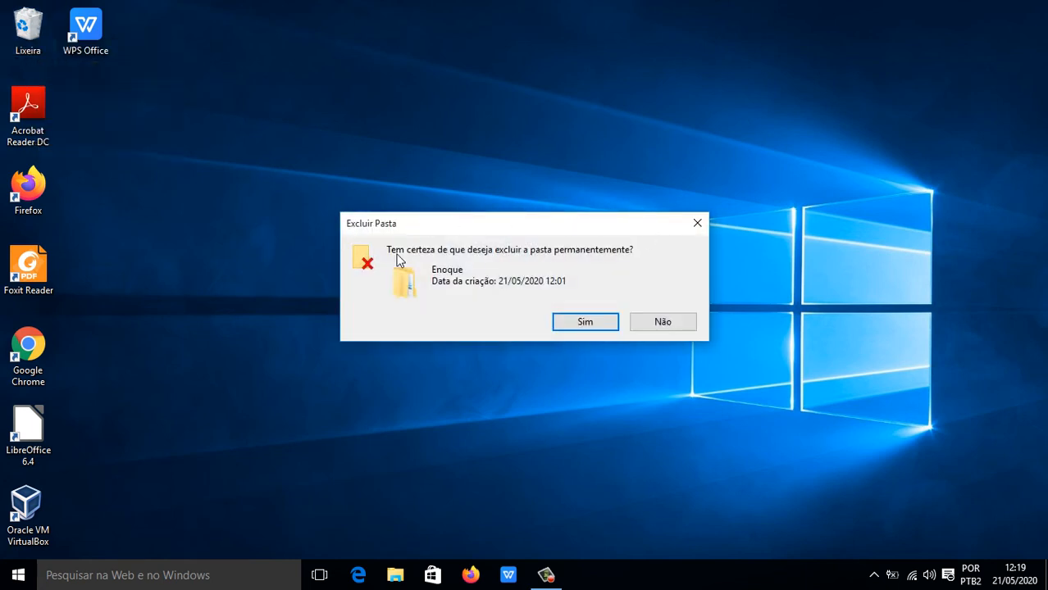
click(584, 323)
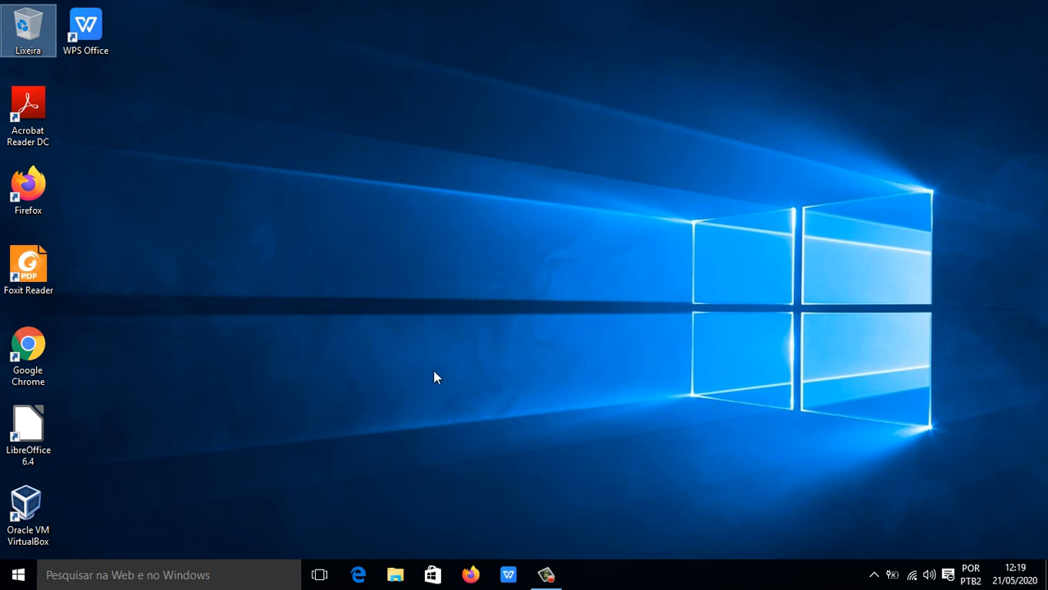
Permanently delete the Enoque folder on the Enoque (E:) drive using Shift+Delete, then close Explorer.
key(super+e)
scroll(170, 369, down, 2)
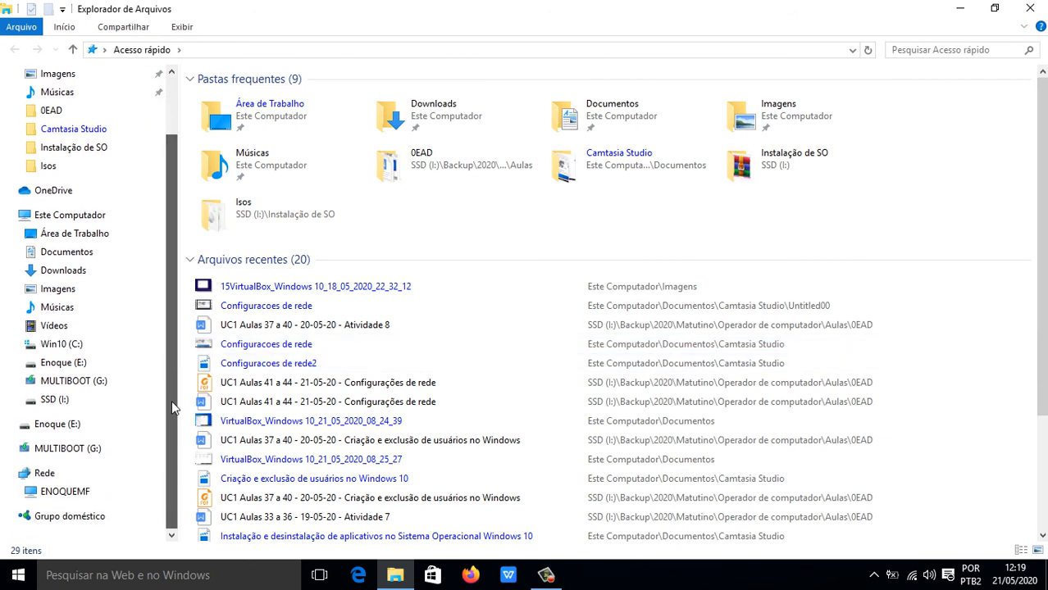
click(65, 362)
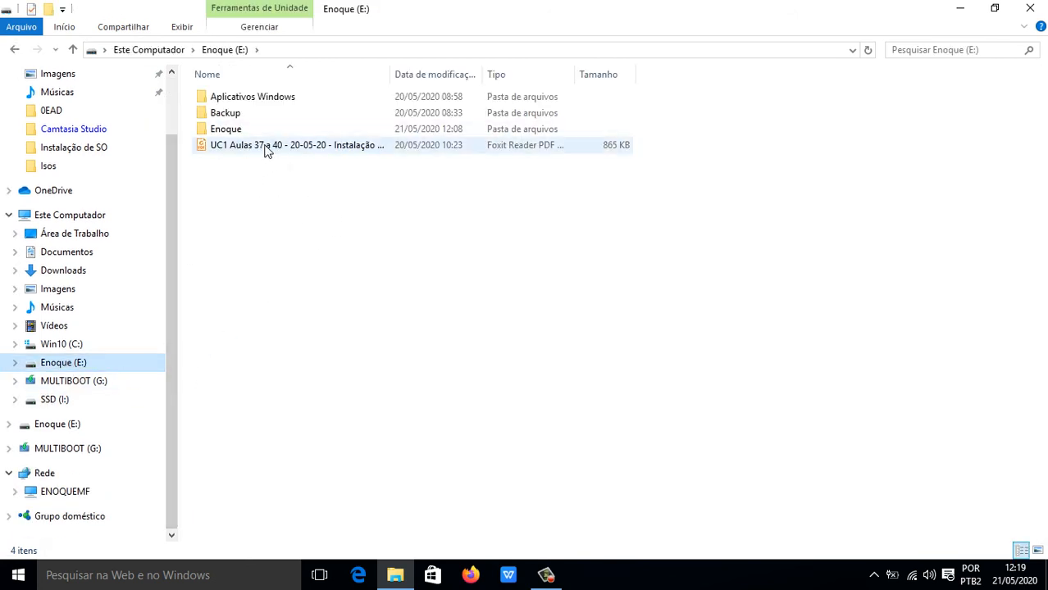
click(242, 132)
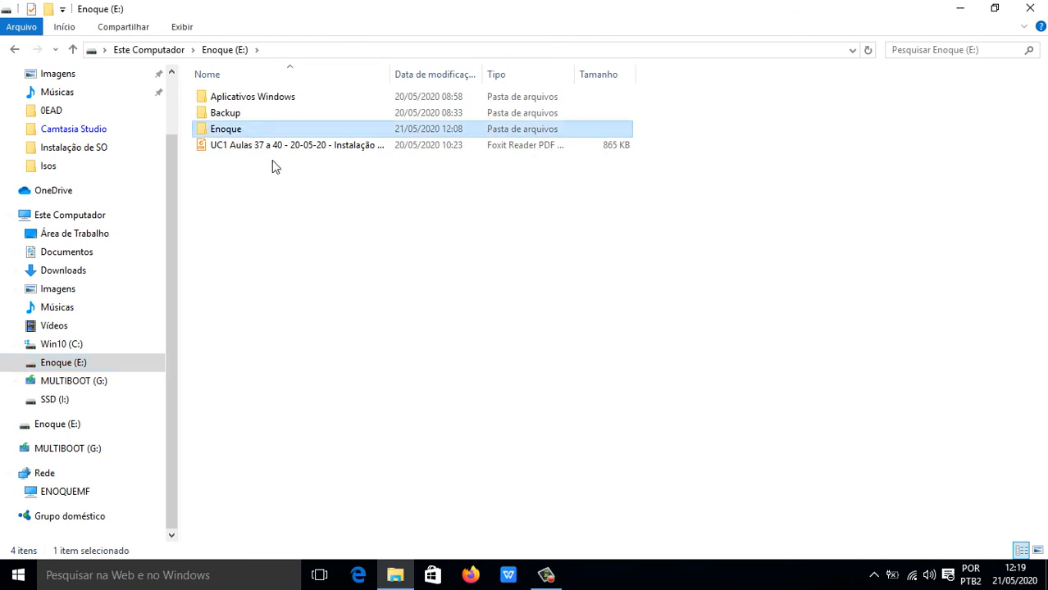
key(shift+Delete)
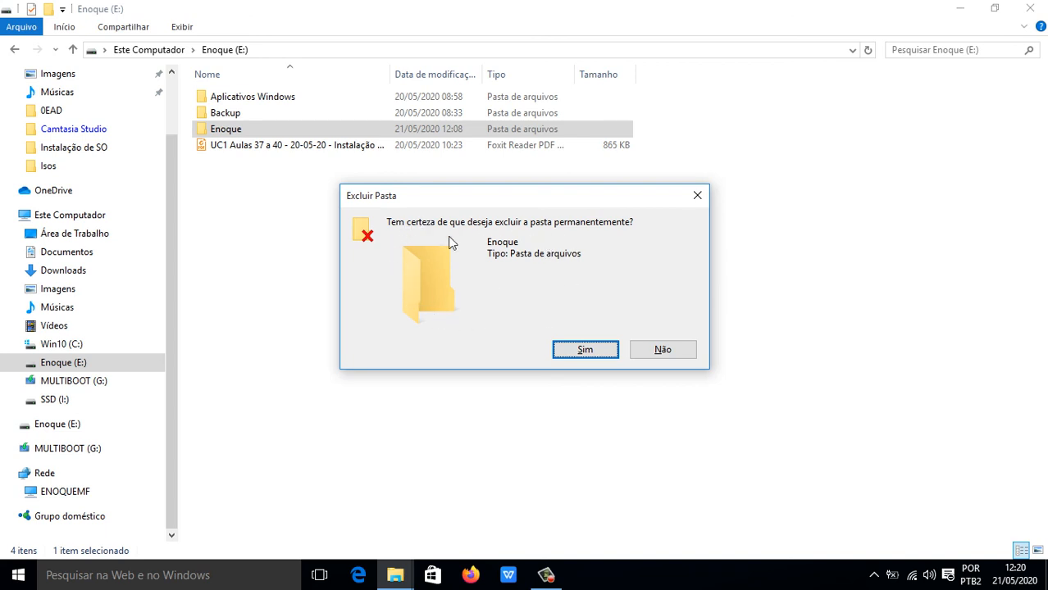
click(587, 351)
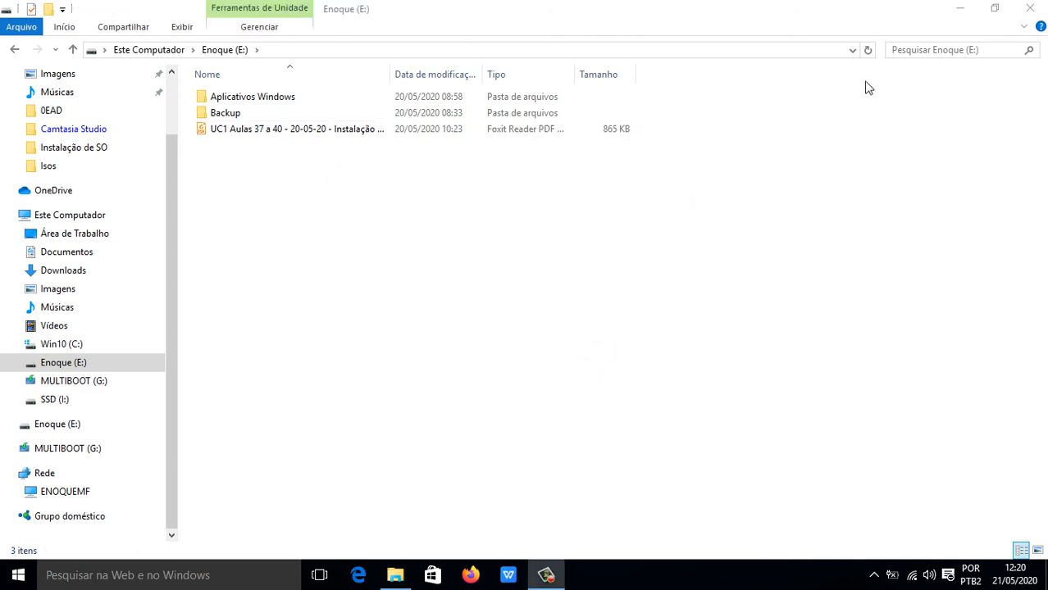
click(959, 8)
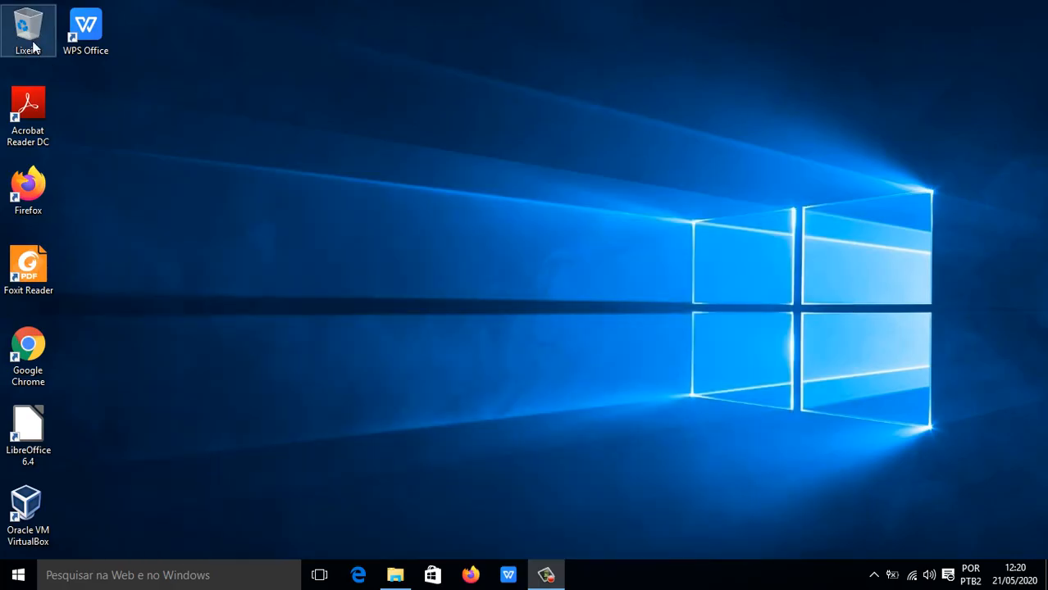